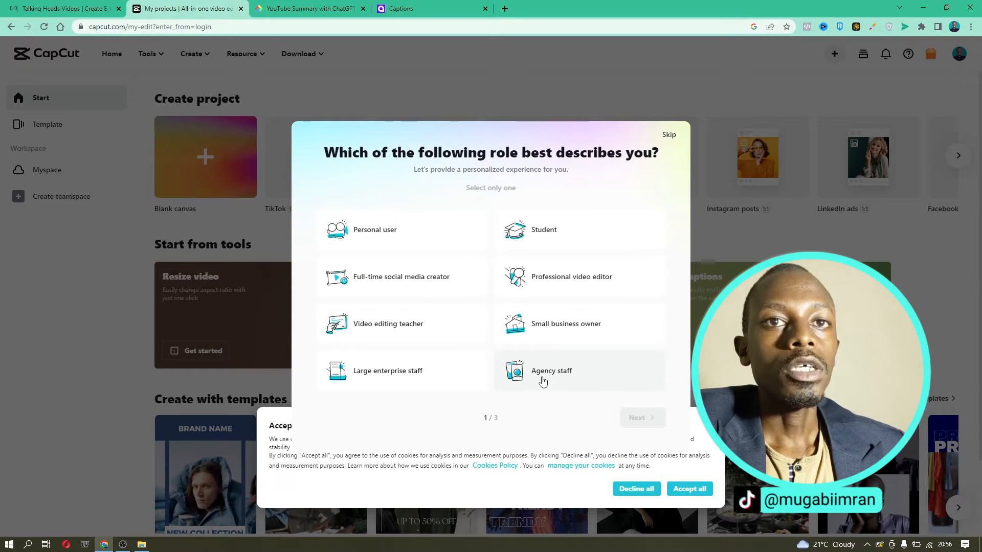
- Answer the onboarding survey with the role Professional video editor and the goals Grow my social following, Brand awareness, Work on video projects and Product promotion
click(571, 289)
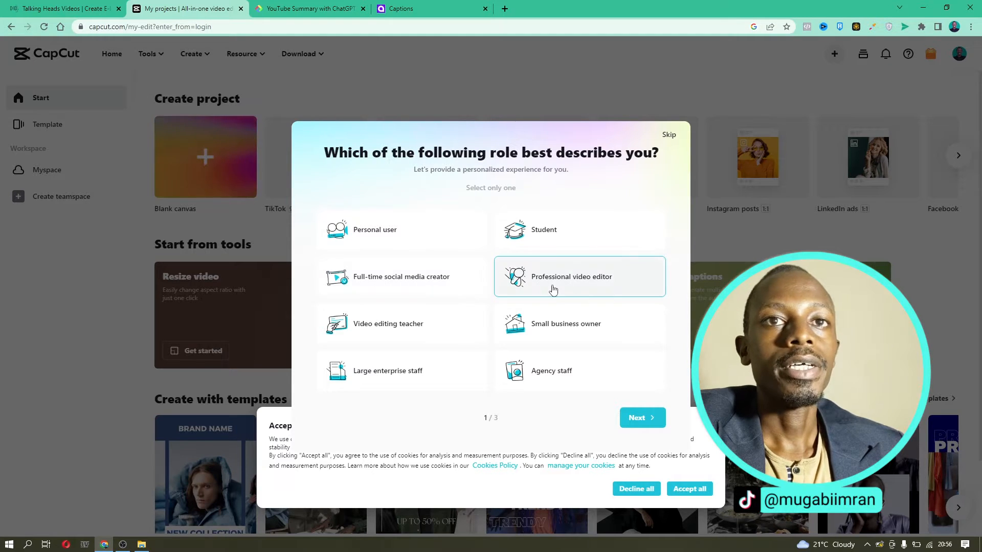
click(640, 417)
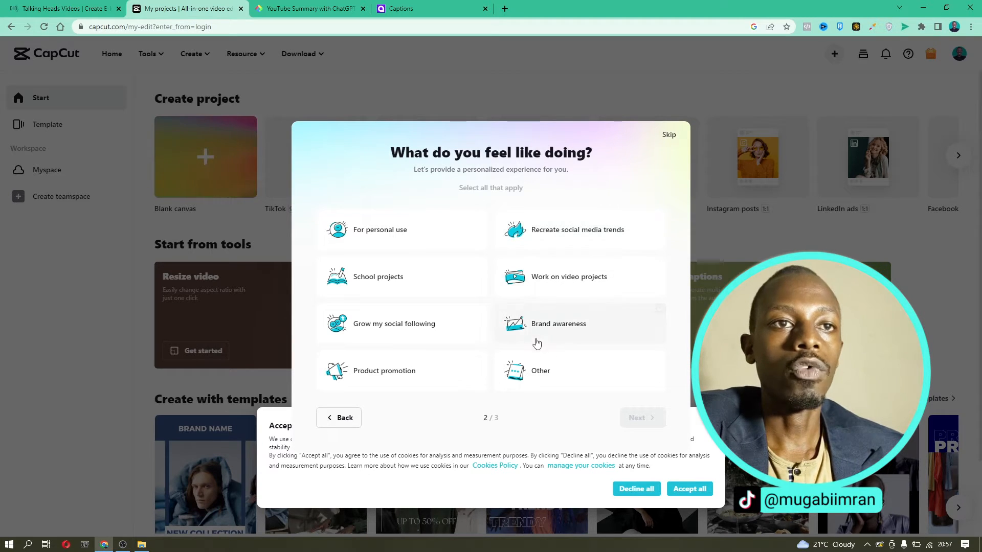
click(402, 331)
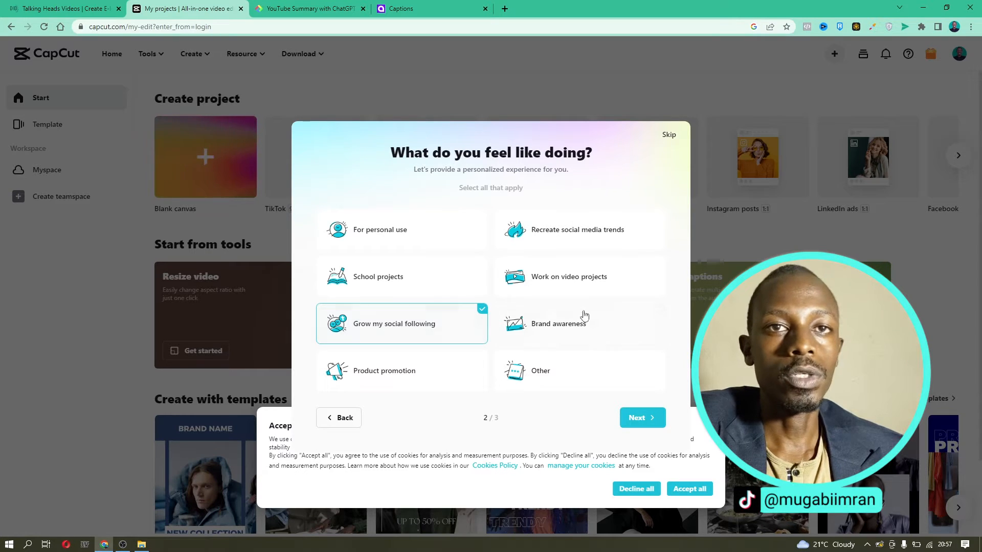
click(589, 335)
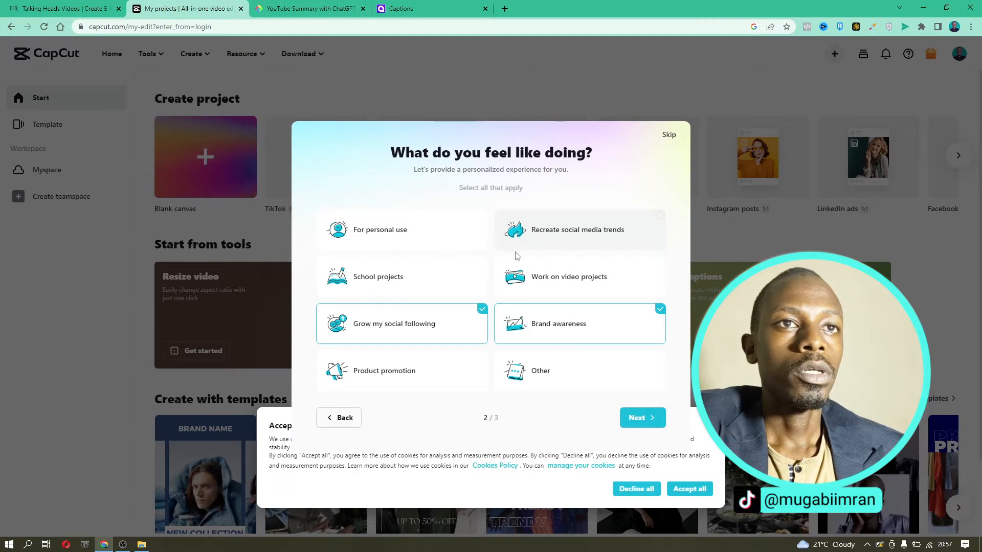
click(565, 278)
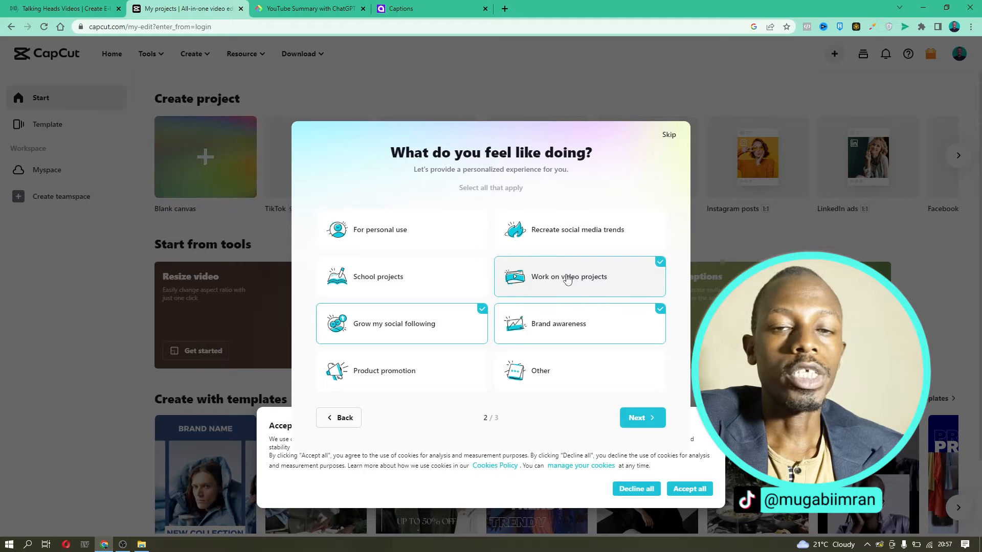
double_click(396, 371)
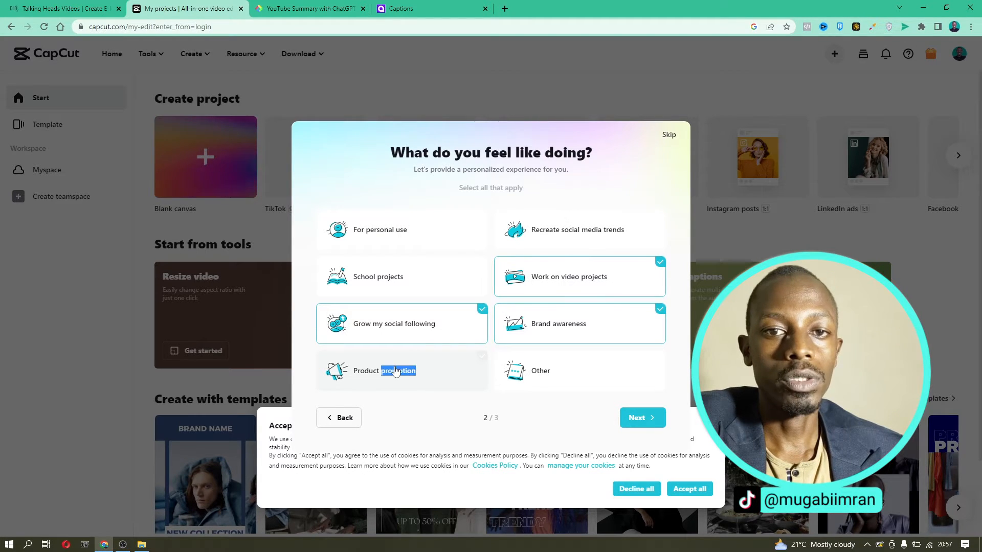
click(465, 369)
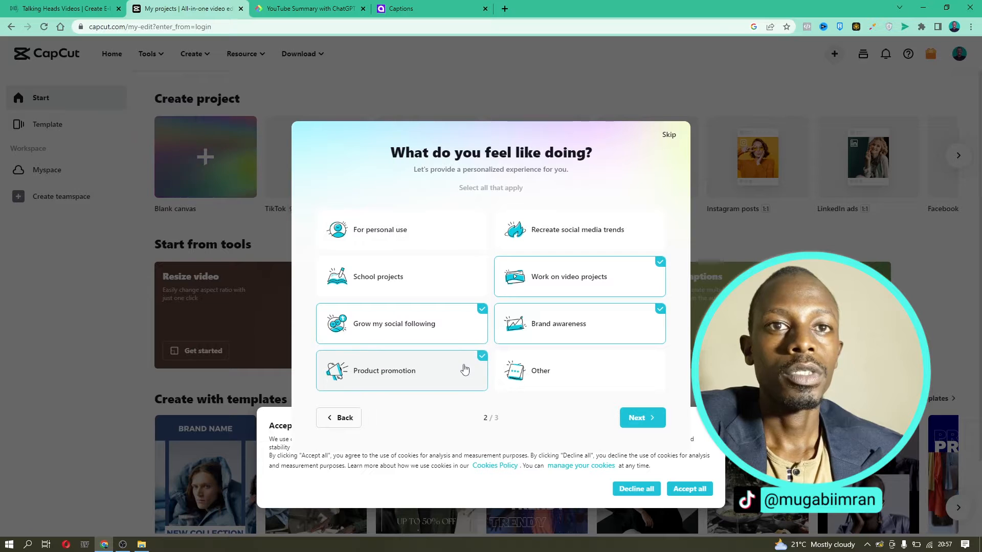
click(643, 418)
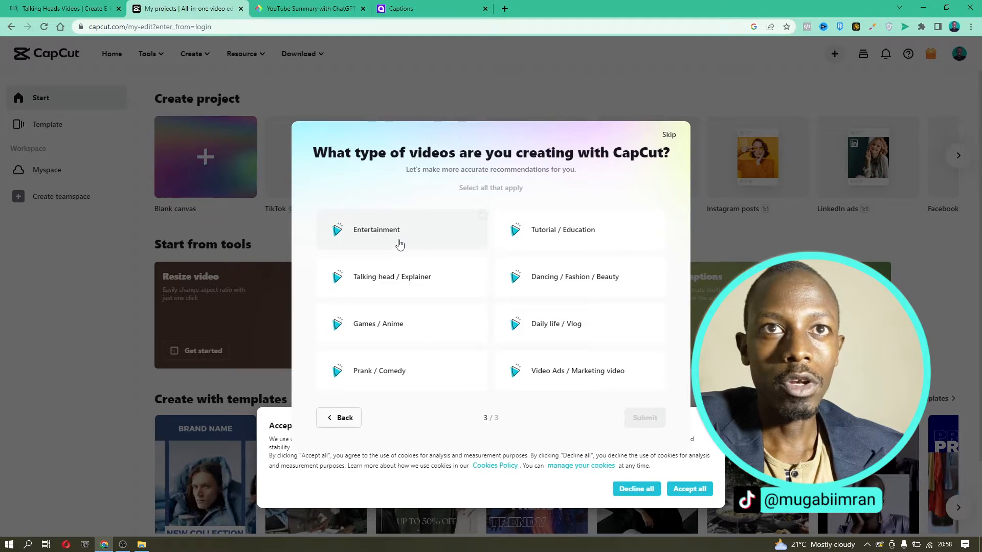
- Submit the survey with Tutorial / Education and Video Ads / Marketing video as the video types, and accept all cookies
click(561, 237)
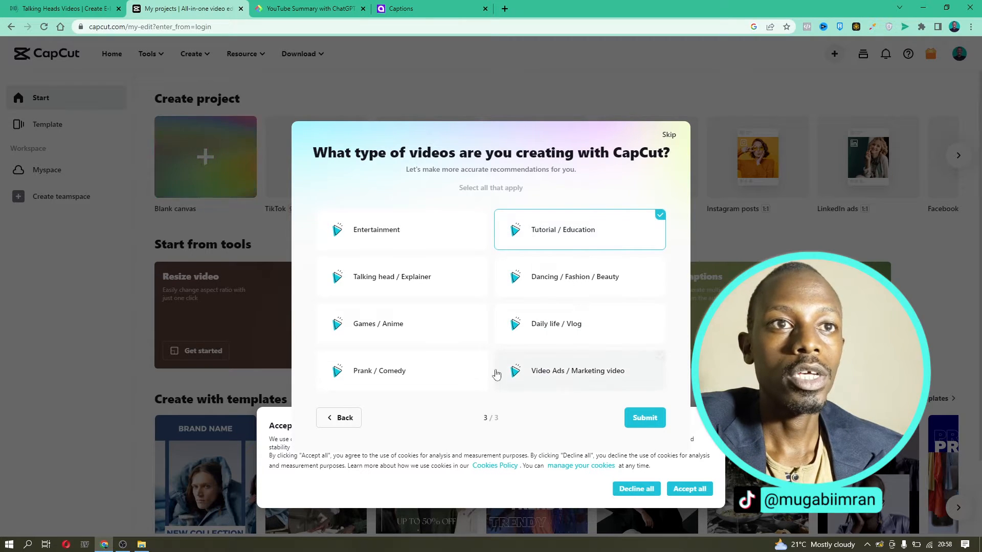
click(407, 333)
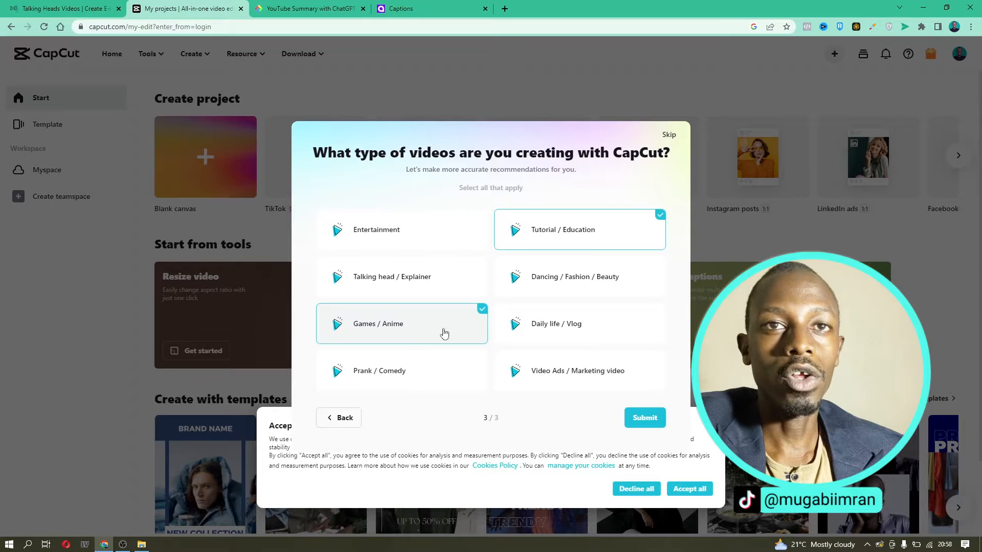
click(459, 333)
click(629, 332)
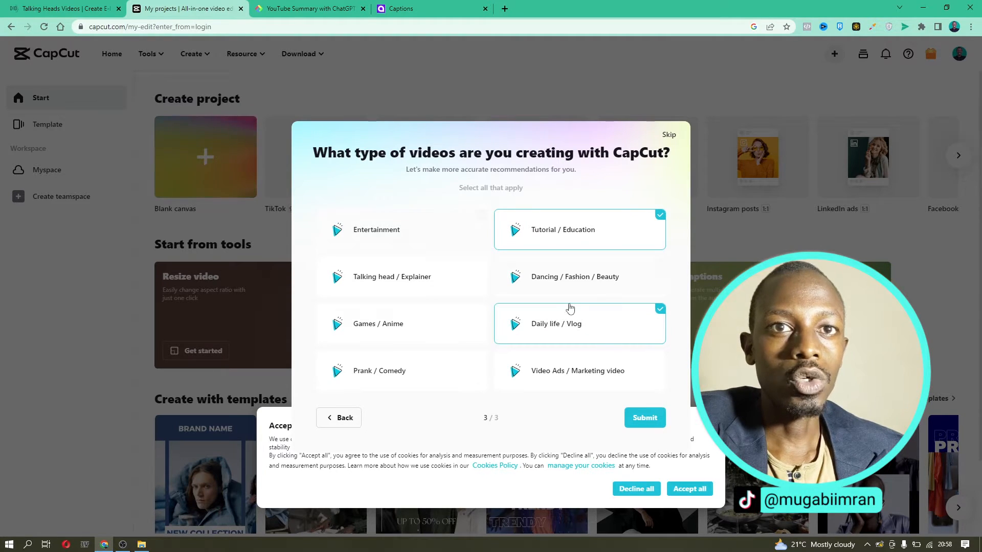
click(586, 327)
click(588, 375)
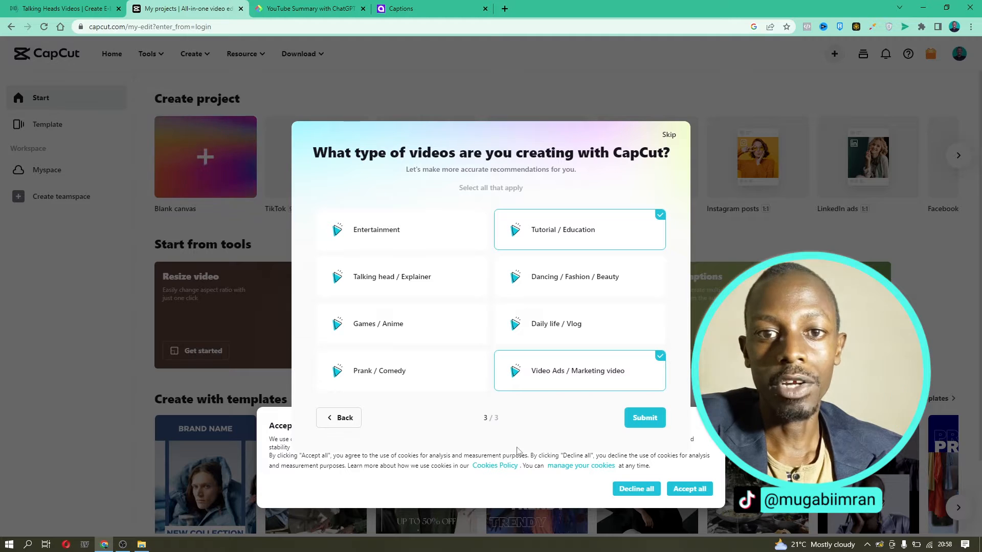
click(632, 427)
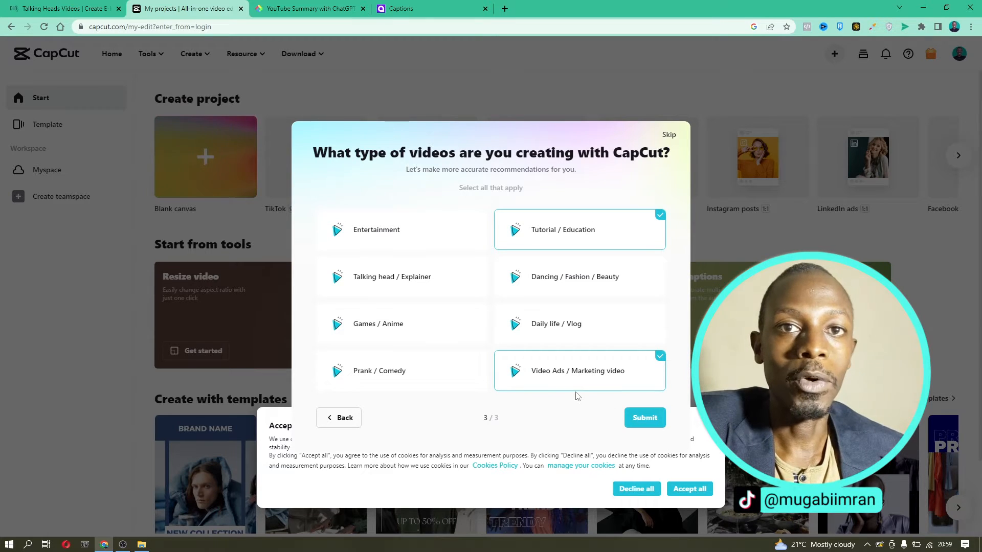
click(647, 424)
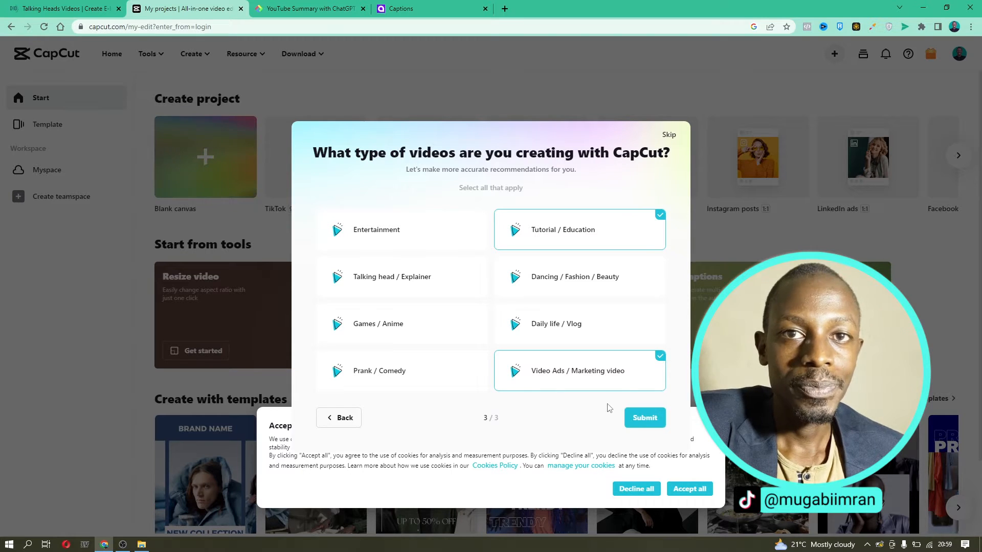
click(636, 417)
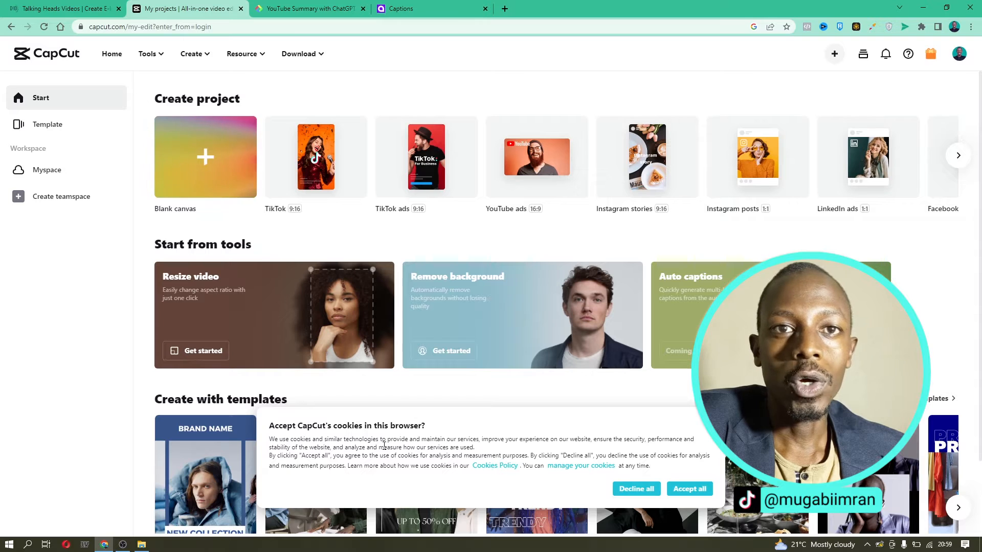
click(689, 488)
- Look over the start page's project formats, quick tools and video templates, including the further project formats beyond LinkedIn ads
scroll(460, 404, down, 2)
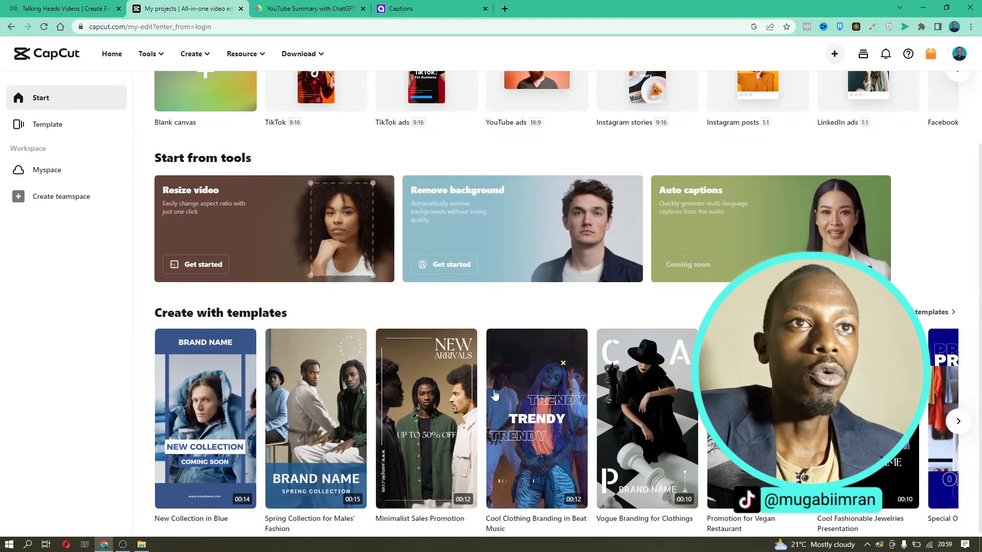
mouse_move(346, 383)
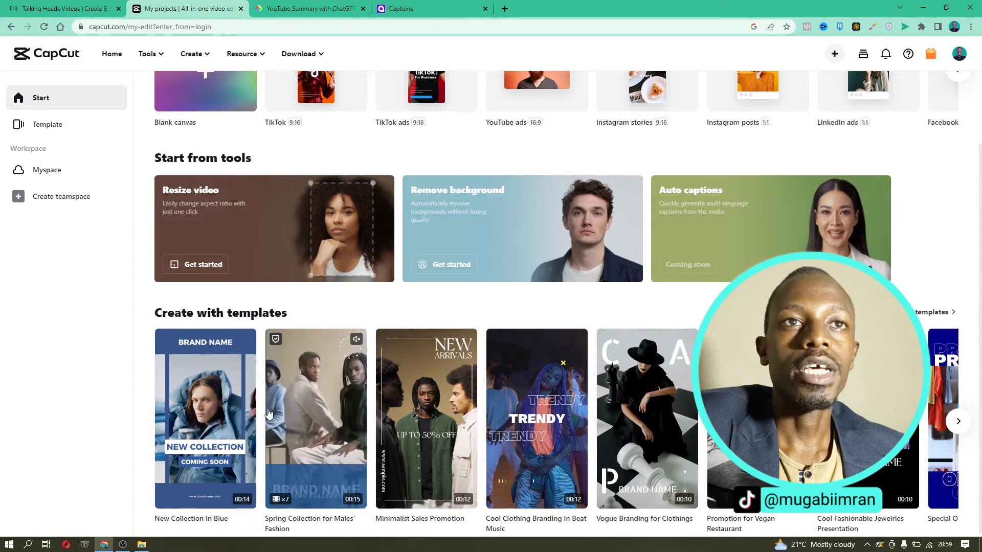
mouse_move(643, 420)
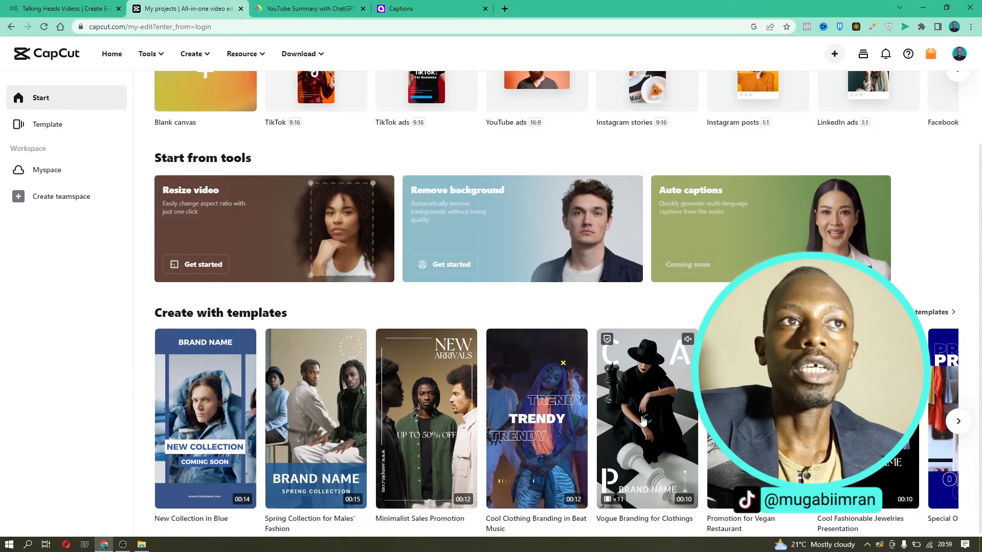
scroll(731, 398, up, 2)
scroll(731, 399, down, 2)
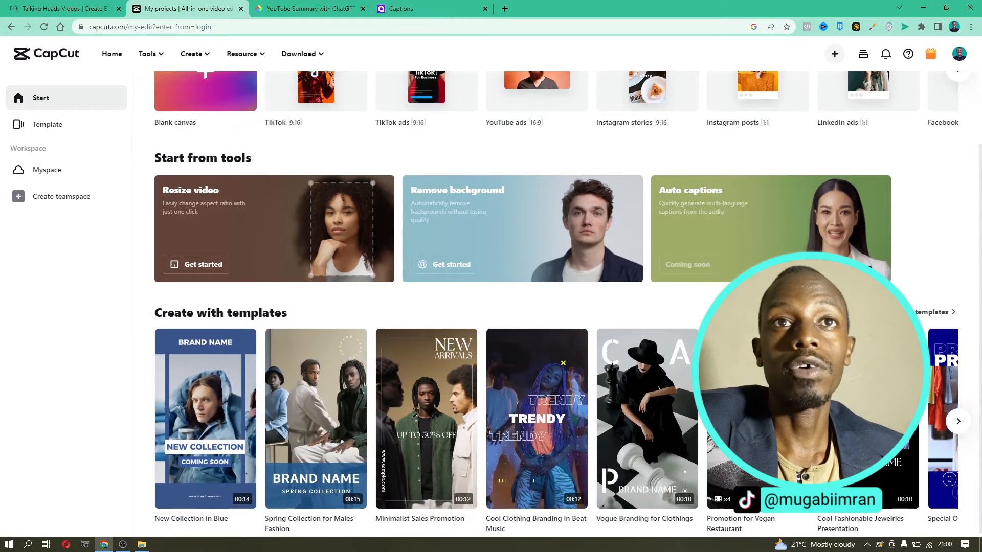
scroll(530, 395, up, 2)
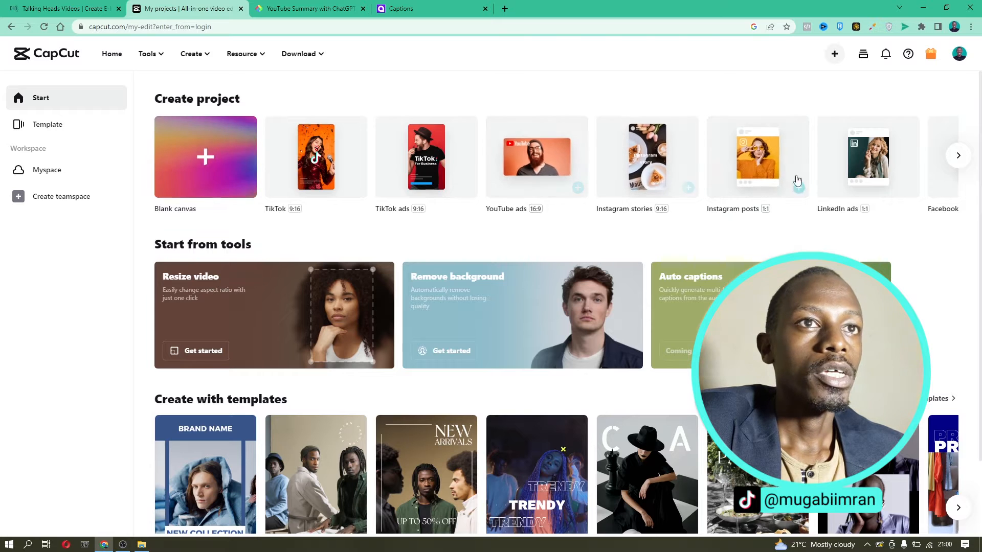
scroll(796, 180, down, 2)
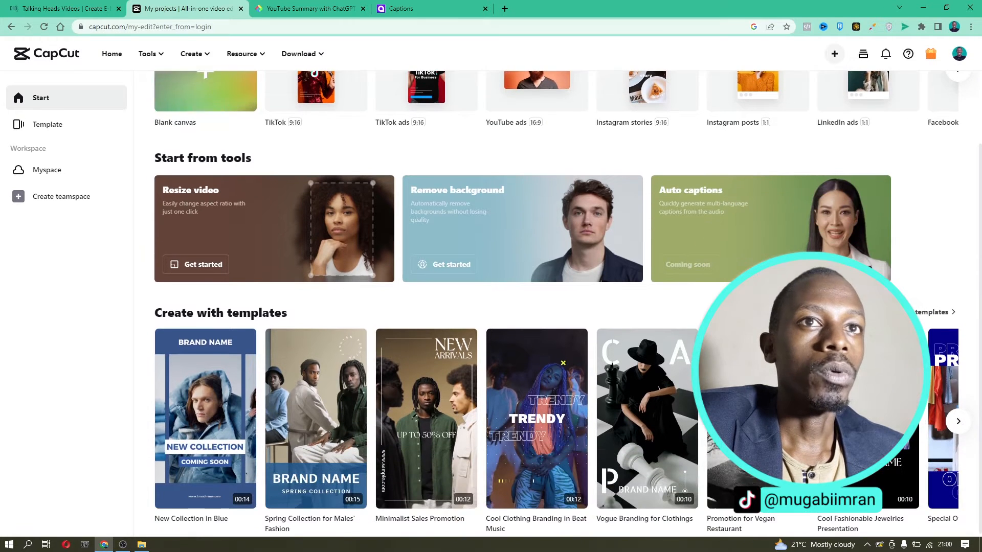
scroll(951, 204, up, 2)
click(959, 155)
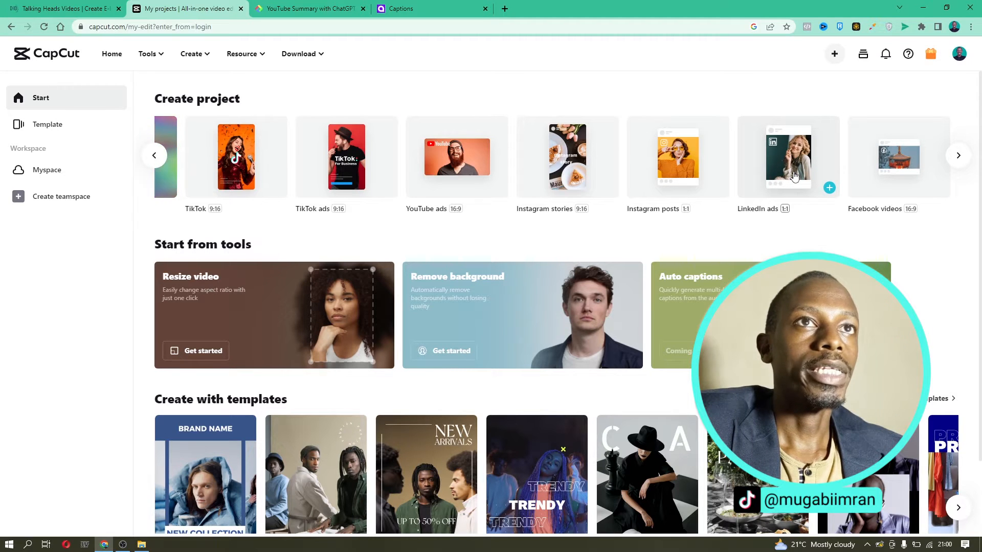
- Download the desktop version of the video editor for Windows
mouse_move(147, 53)
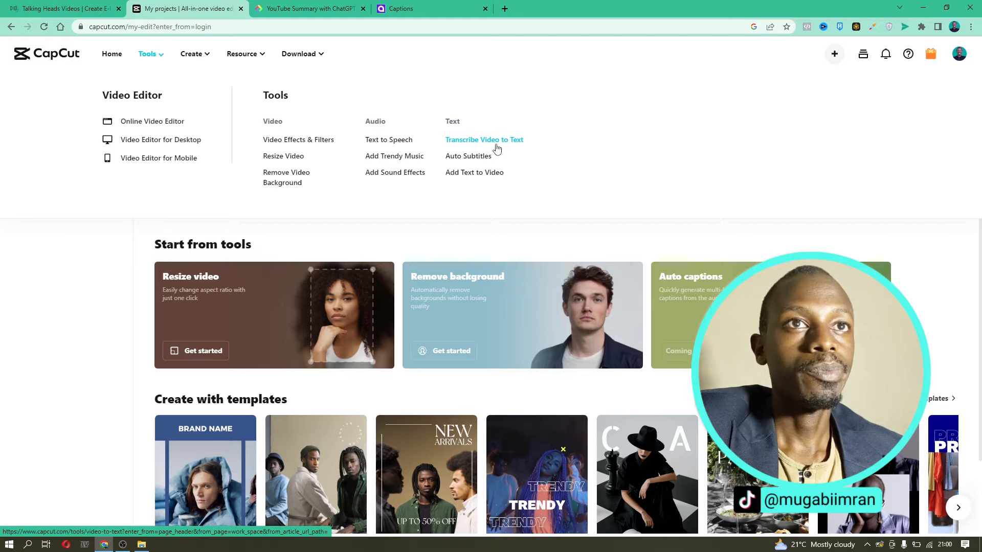
mouse_move(209, 55)
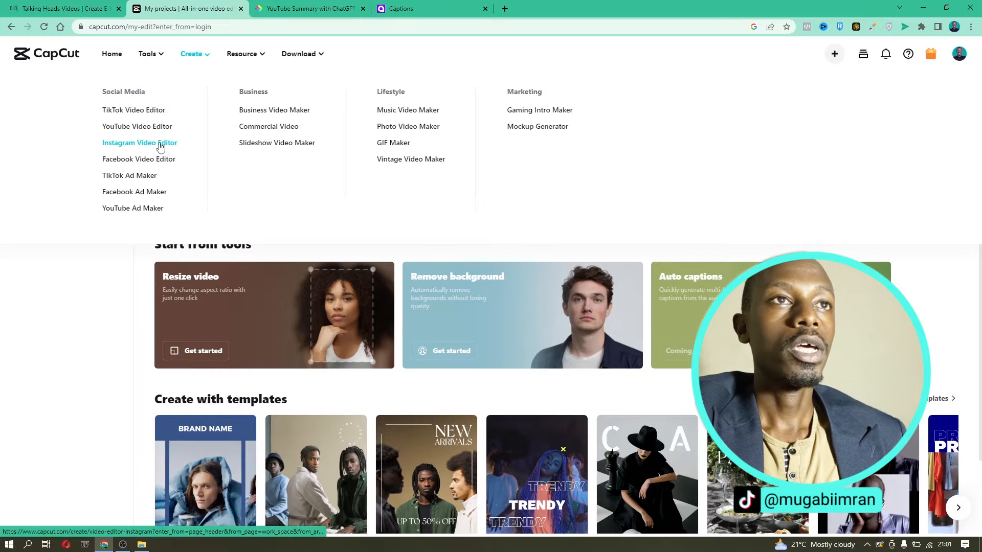
mouse_move(250, 60)
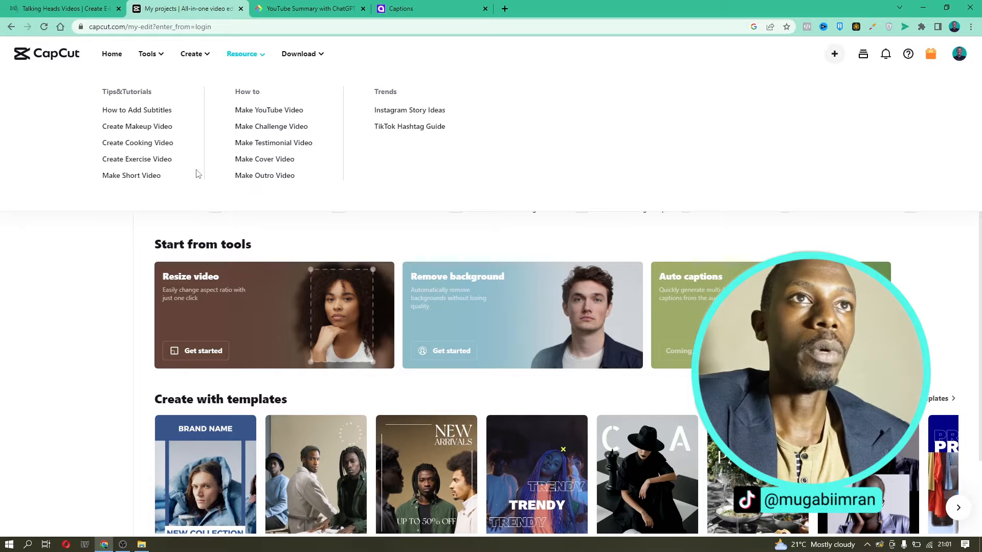
mouse_move(312, 57)
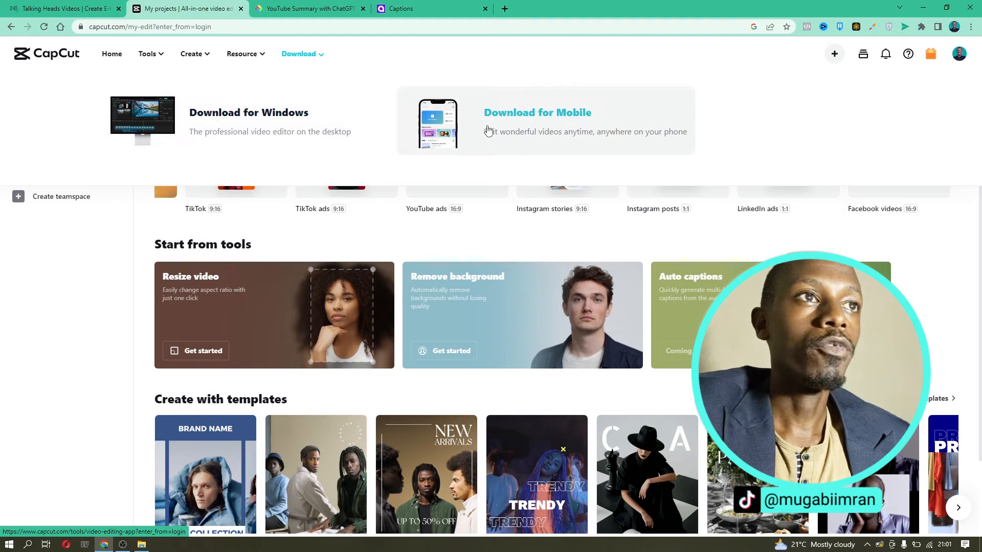
click(272, 131)
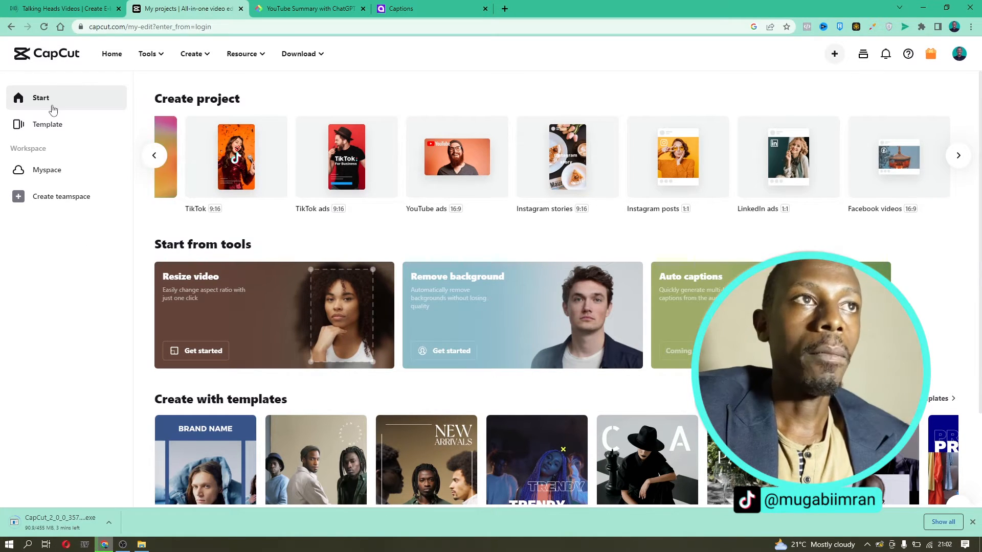
- View the template library, the Myspace workspace and the teamspace creation page, skipping the creation of a teamspace
click(58, 136)
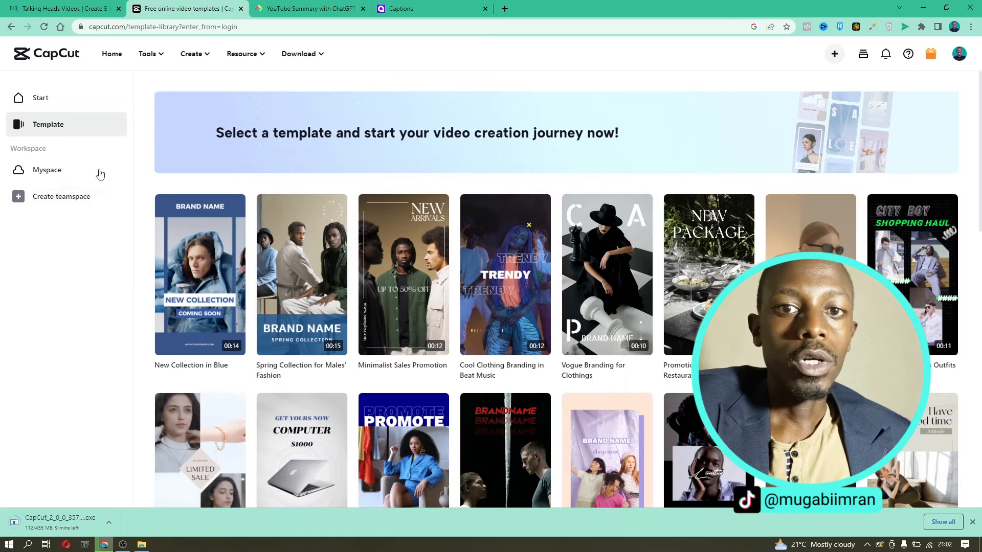
click(32, 180)
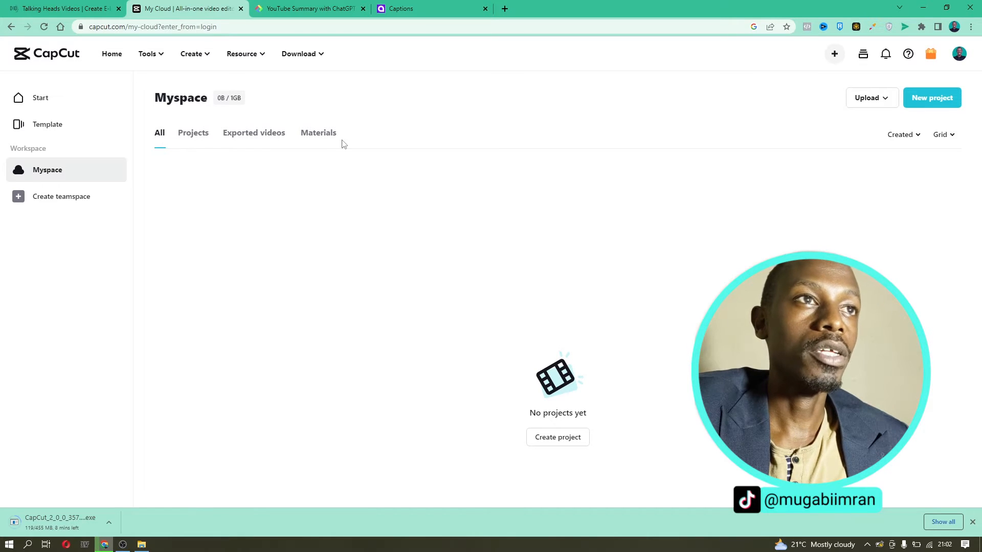
click(43, 195)
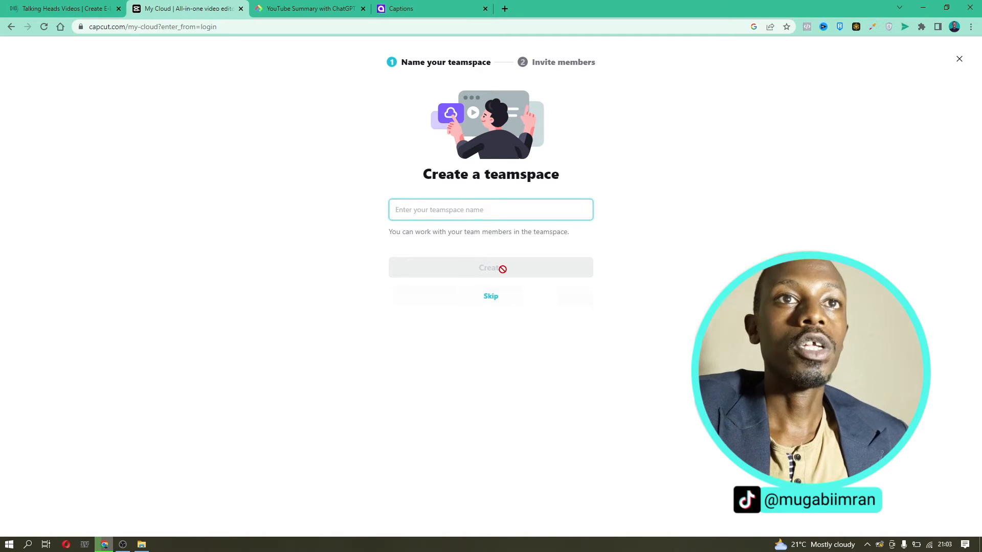
click(491, 294)
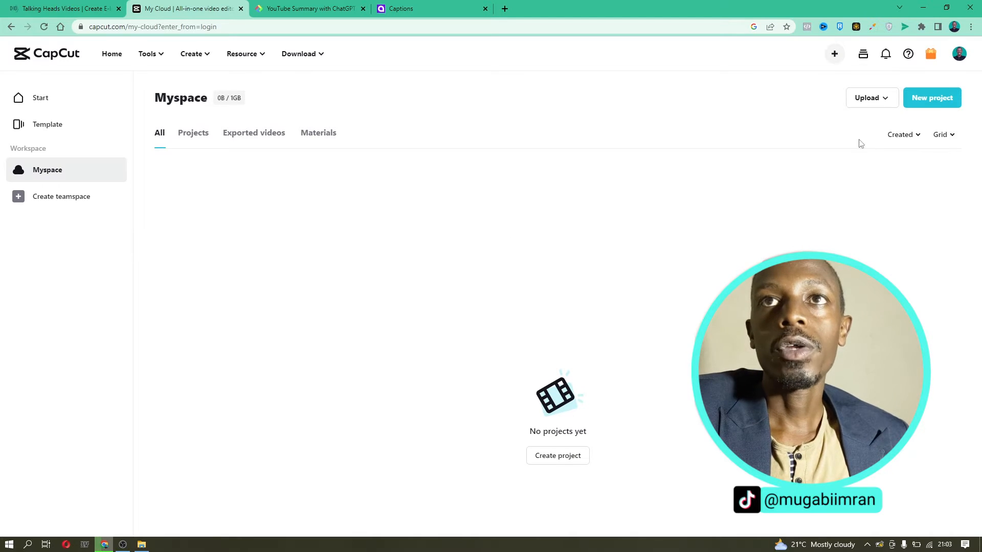
- Start a new video project and go through the five-part introduction to the editor's areas
click(833, 55)
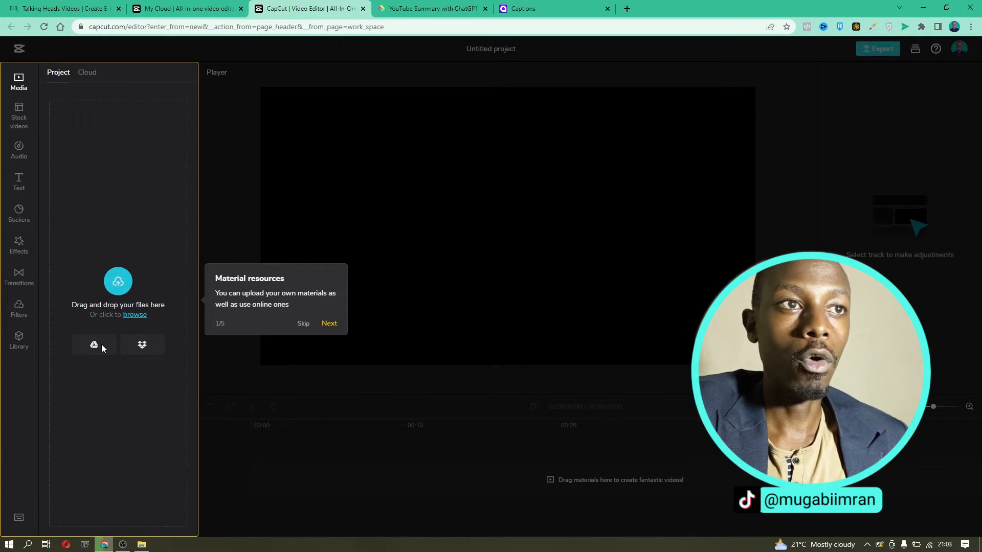
click(332, 328)
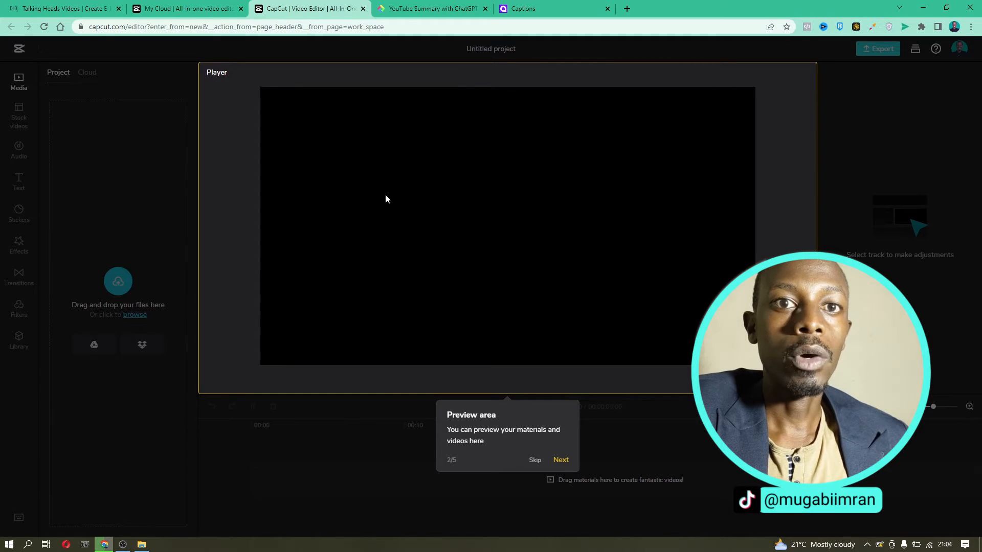
click(561, 461)
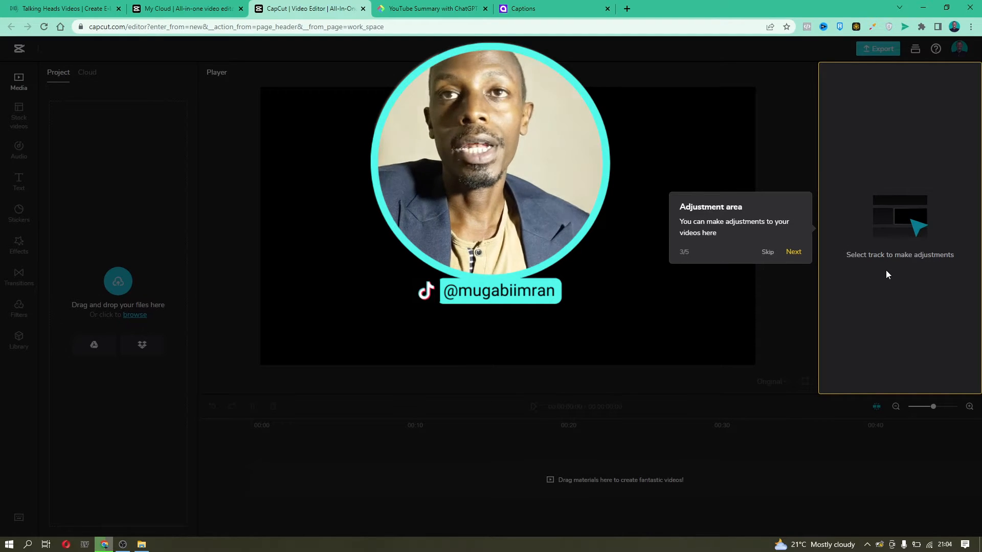
click(793, 253)
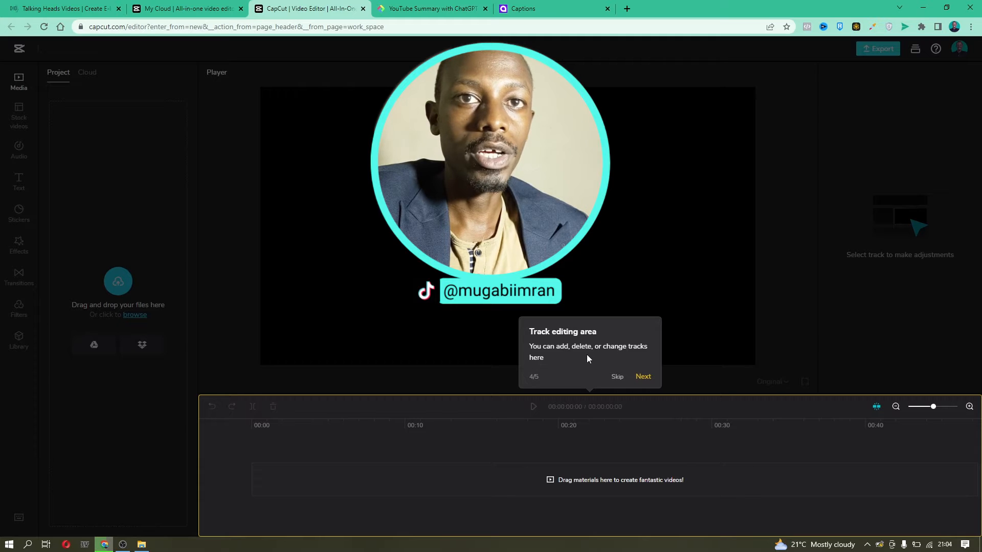
click(641, 376)
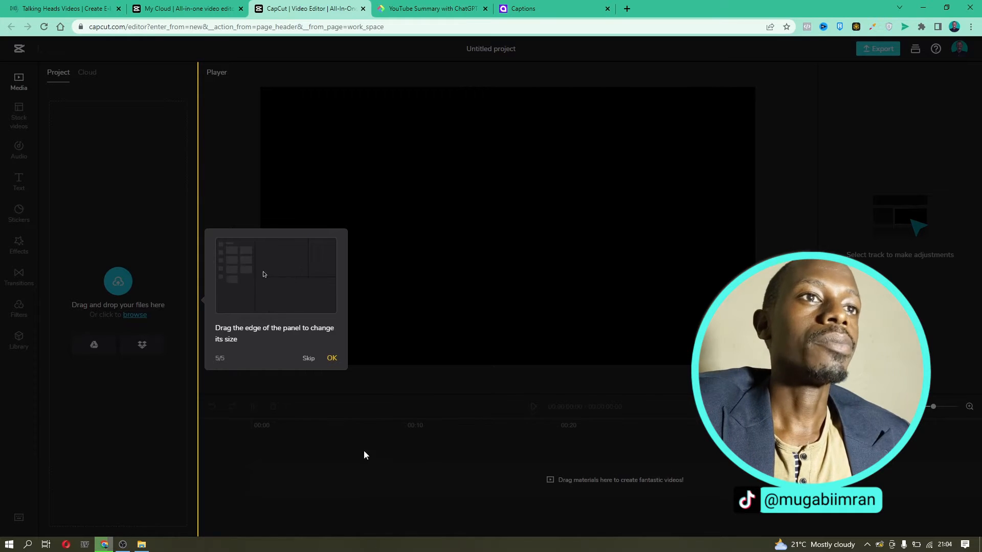
click(332, 358)
- Enlarge the preview area by shrinking the timeline's height, and widen the media panel slightly
drag(308, 188, 197, 200)
drag(494, 394, 499, 432)
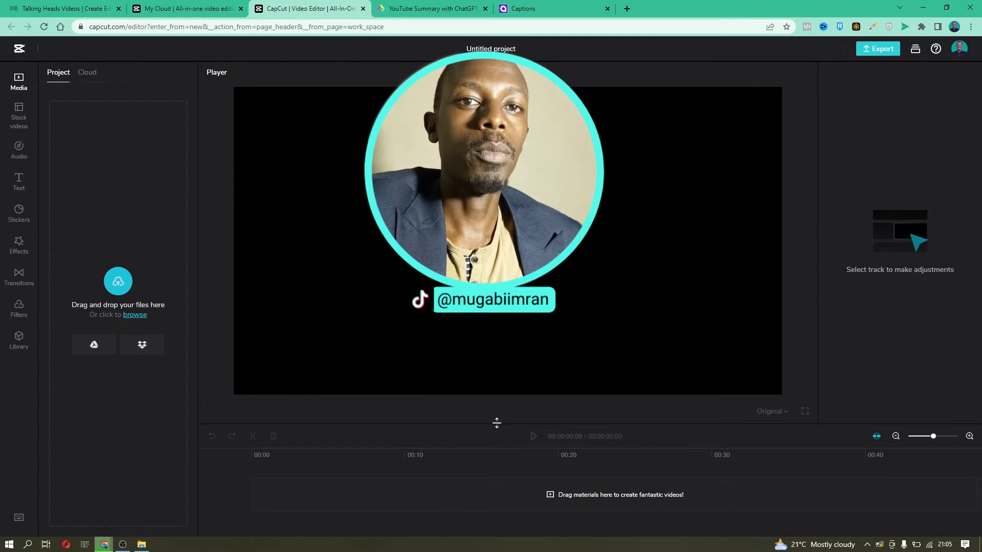
mouse_move(505, 447)
mouse_down()
mouse_move(501, 388)
mouse_move(512, 453)
mouse_up()
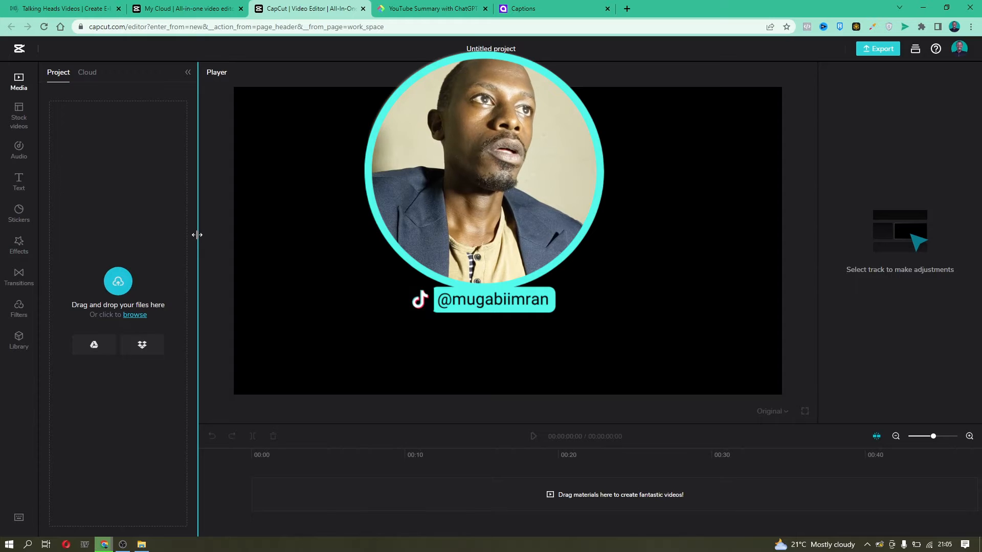
mouse_move(197, 235)
mouse_down()
mouse_move(300, 235)
mouse_move(203, 236)
mouse_up()
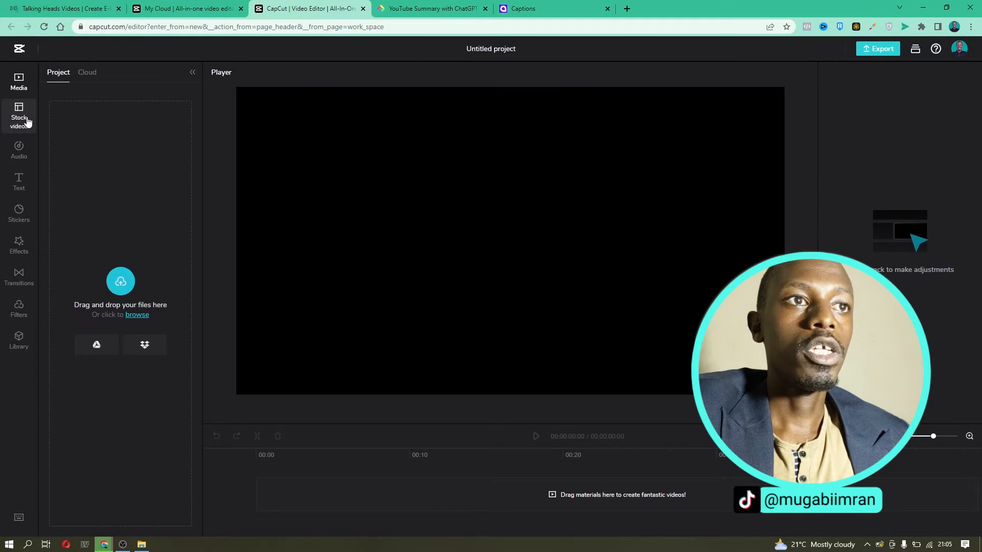
- Upload the video file "10 AI Powered Creative" to the project's media
click(129, 277)
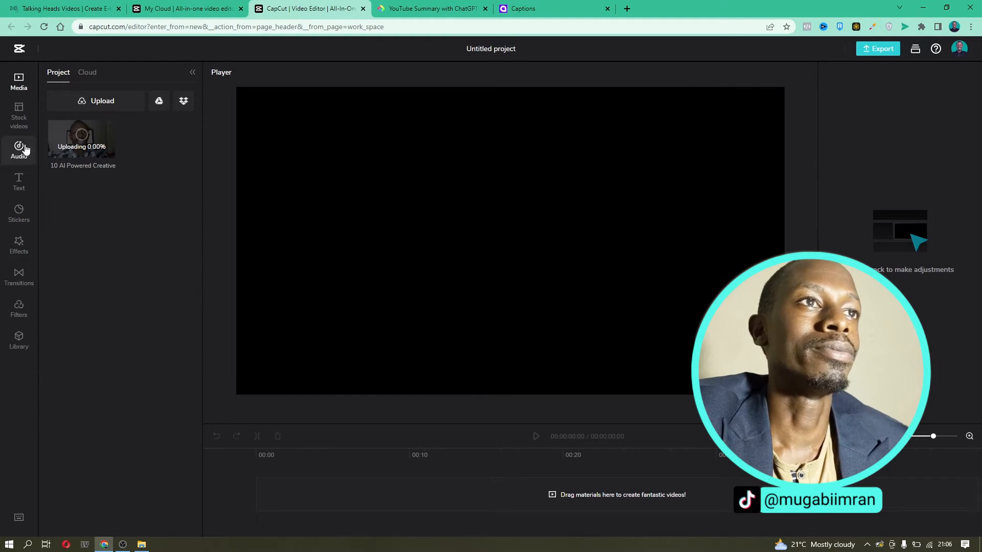
- Add the 12-second aerial forest clip from the stock videos to the timeline, dismissing the editor tips
click(13, 117)
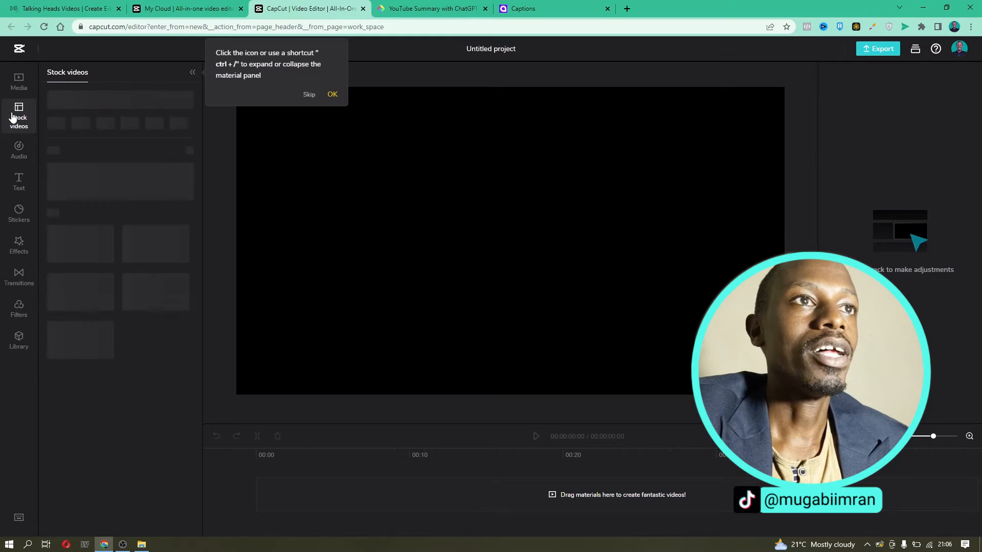
click(332, 96)
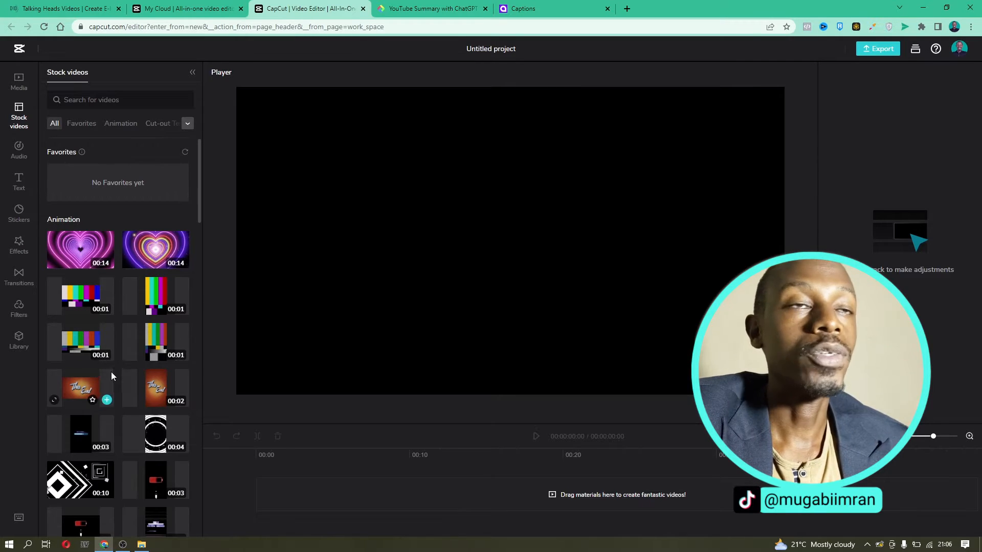
scroll(107, 289, down, 10)
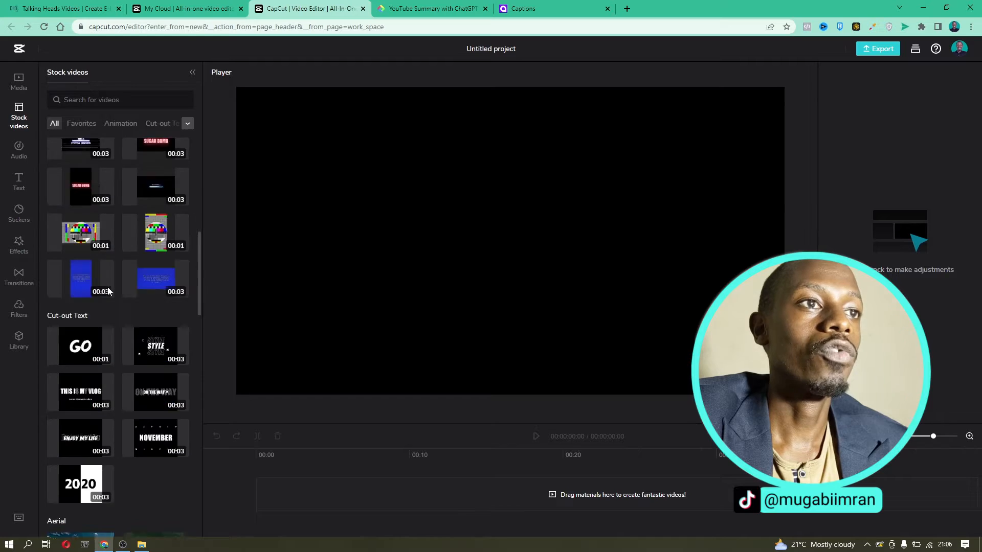
scroll(108, 288, down, 8)
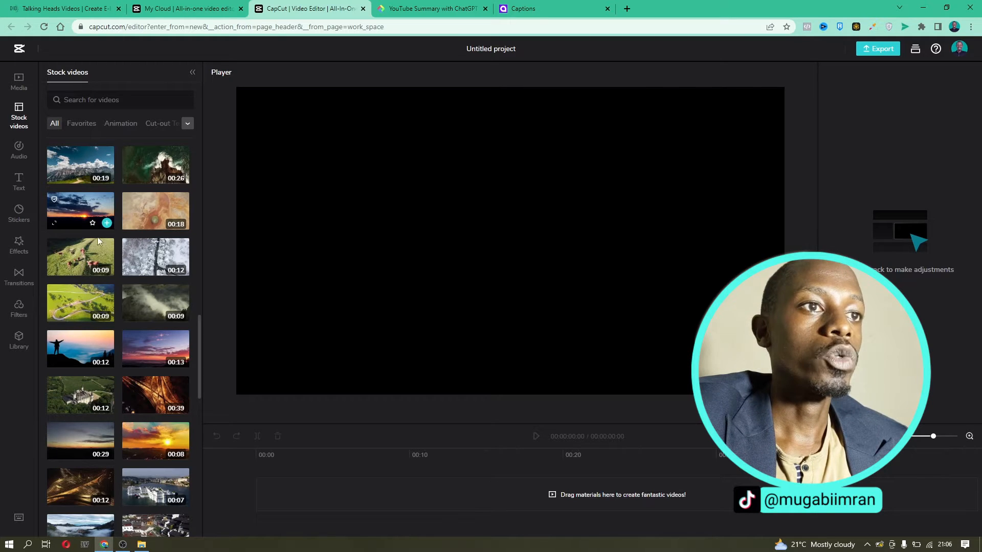
scroll(131, 348, down, 15)
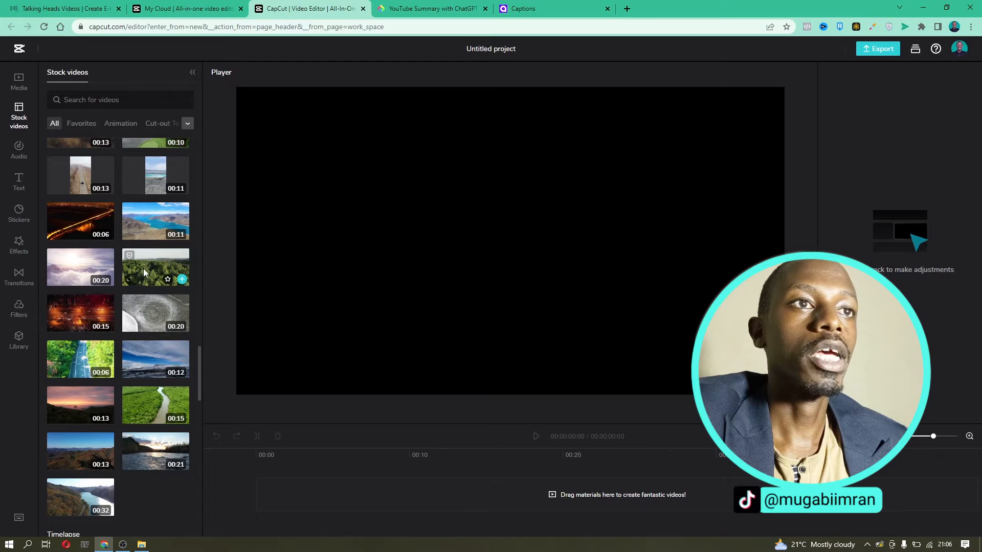
click(182, 280)
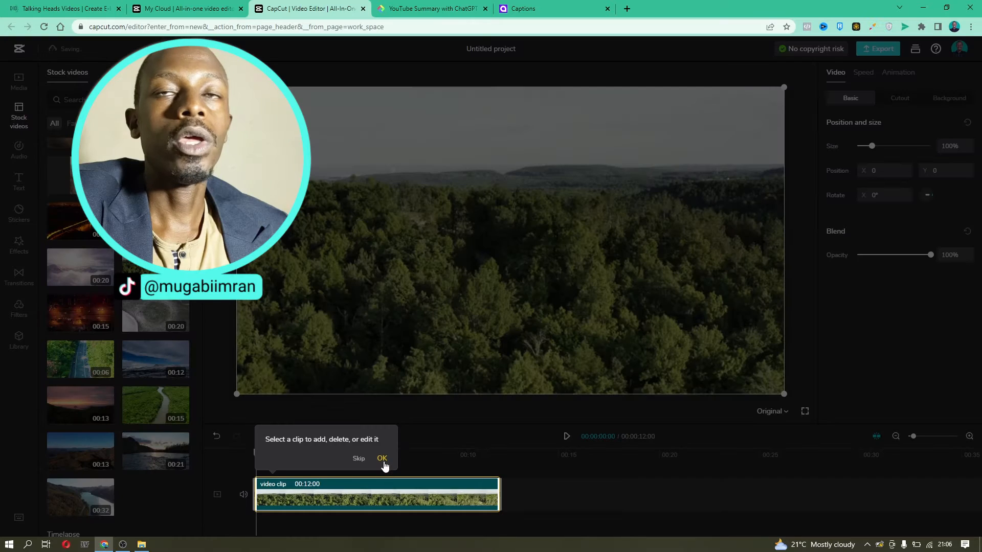
click(382, 458)
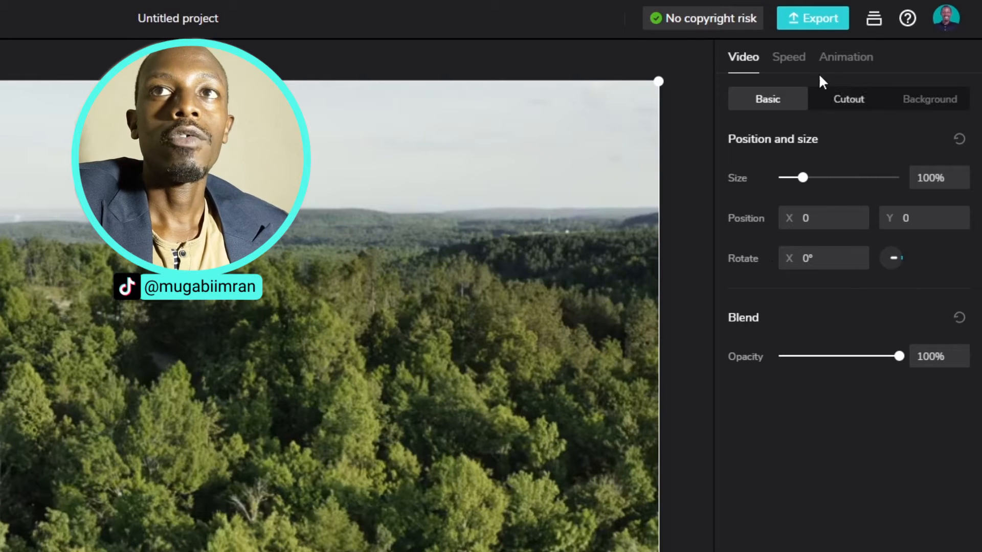
- View the forest clip's speed, animation and basic video settings, and set its speed to 1.3x
click(792, 58)
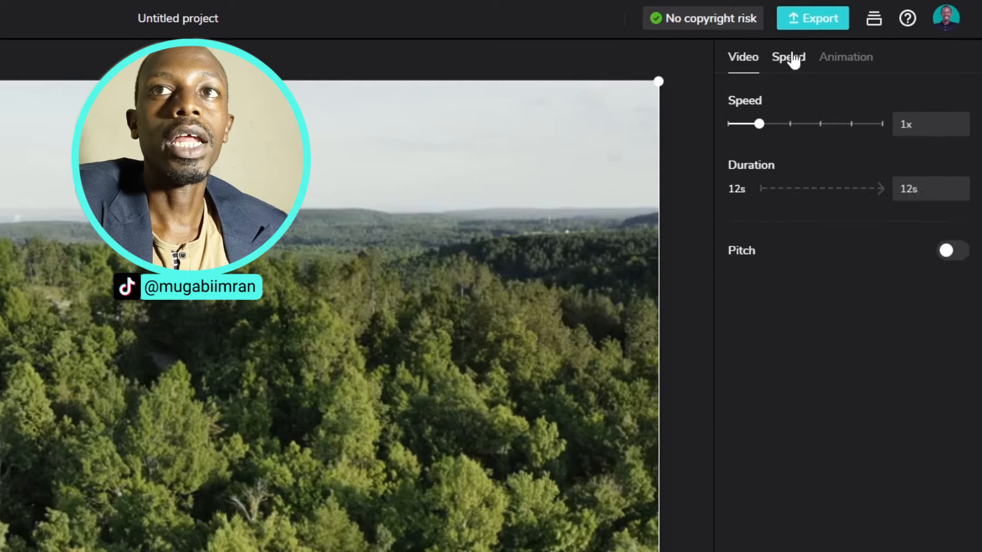
click(858, 61)
click(751, 60)
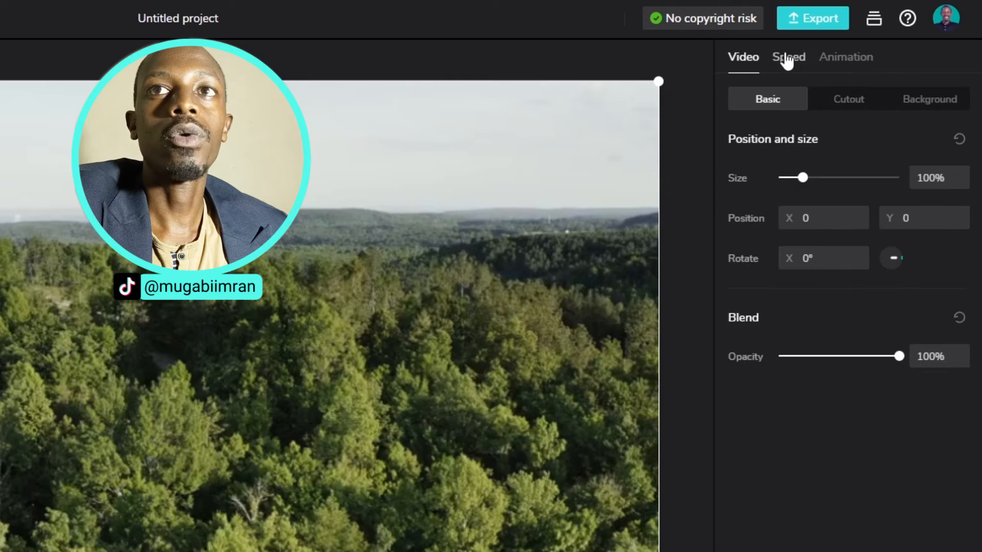
click(786, 59)
drag(761, 124, 807, 133)
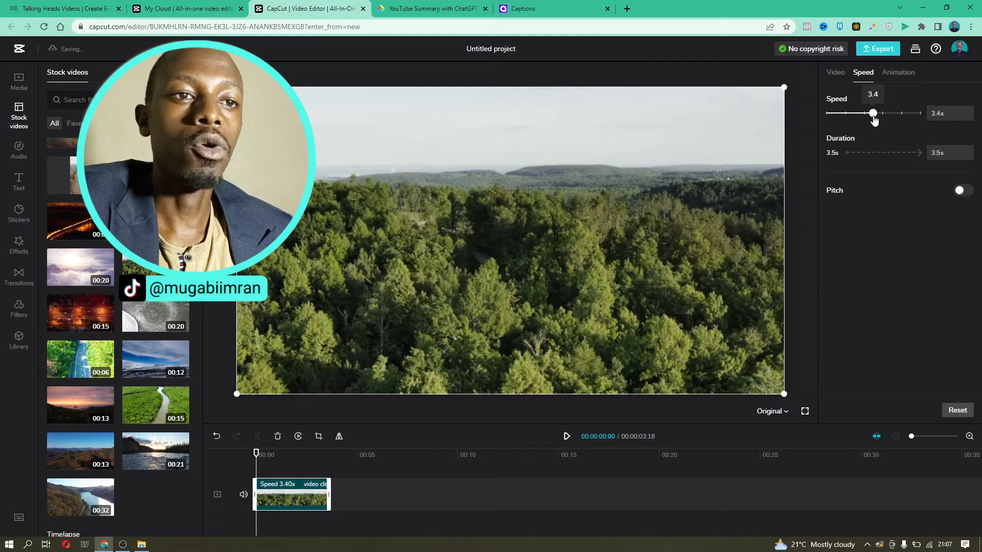
drag(873, 119, 874, 119)
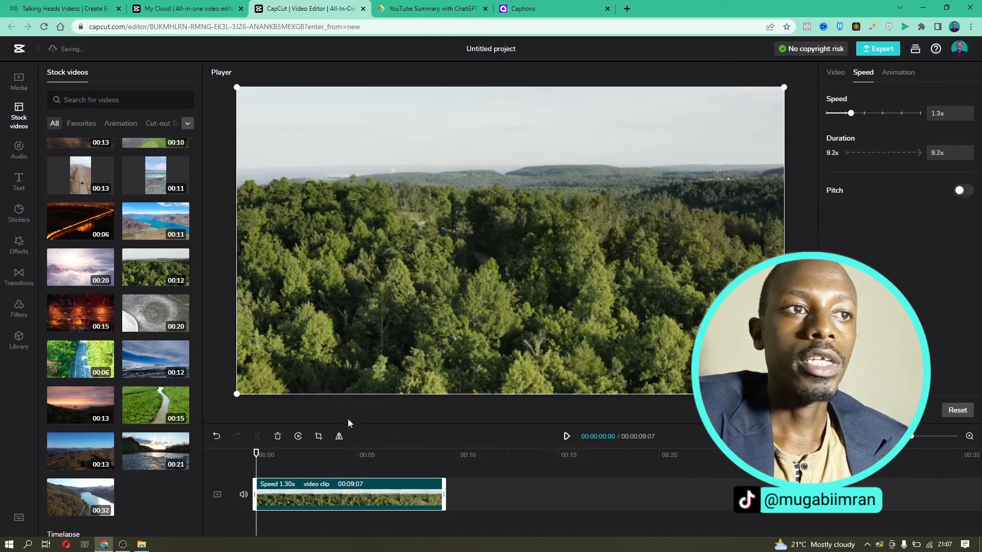
- Look through the full stock video list and its Favorites, Animation, Cut-out Text, Timelapse and Food categories
scroll(139, 416, up, 15)
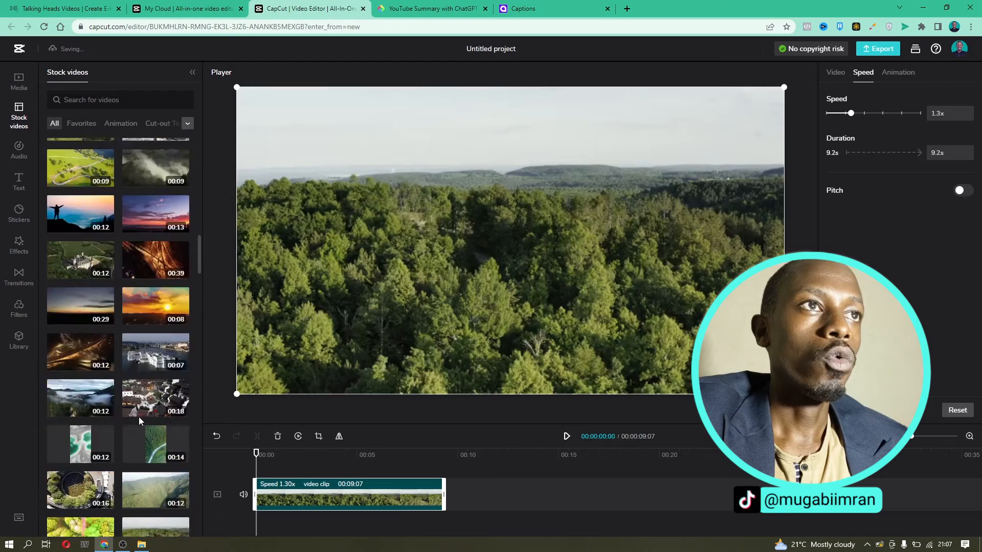
scroll(139, 416, up, 1)
scroll(139, 416, down, 10)
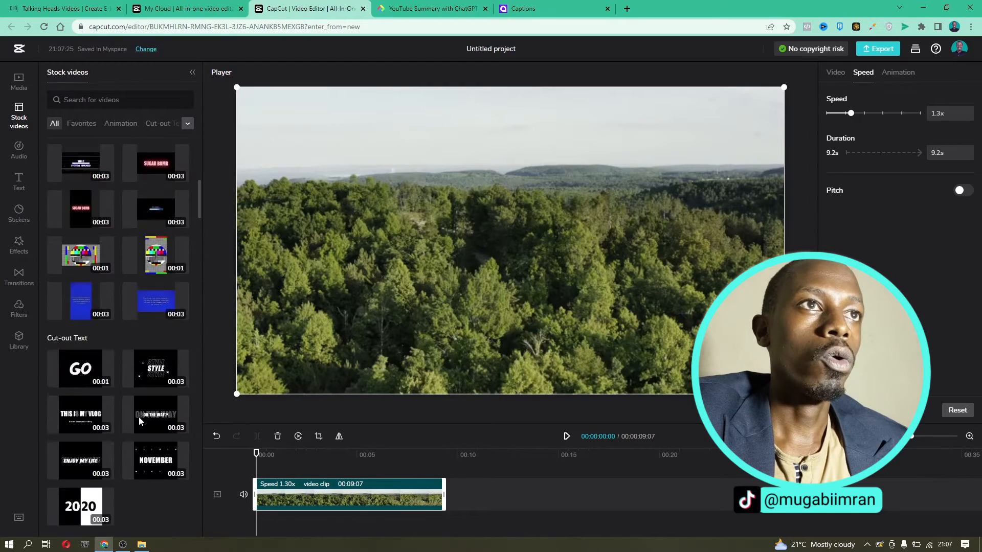
scroll(106, 315, down, 8)
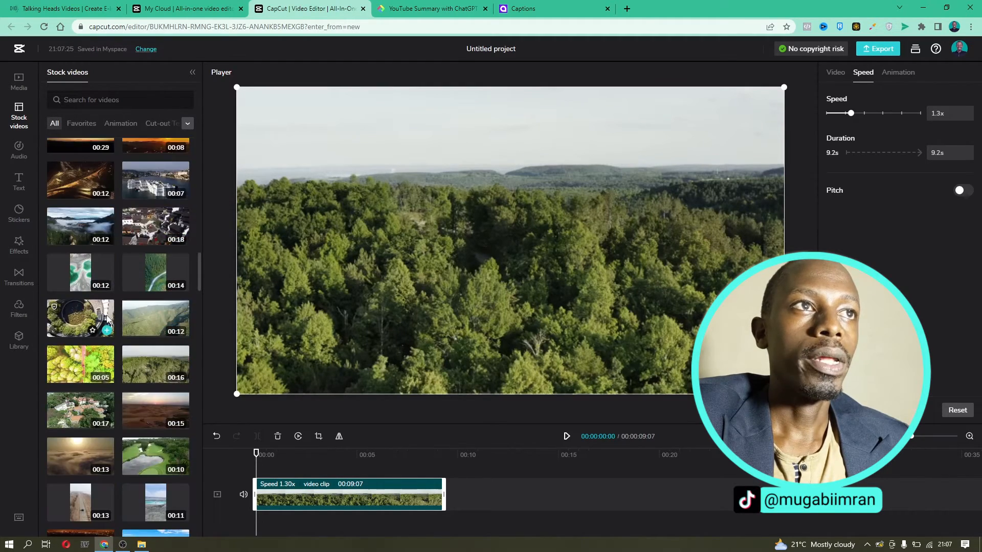
scroll(106, 315, down, 2)
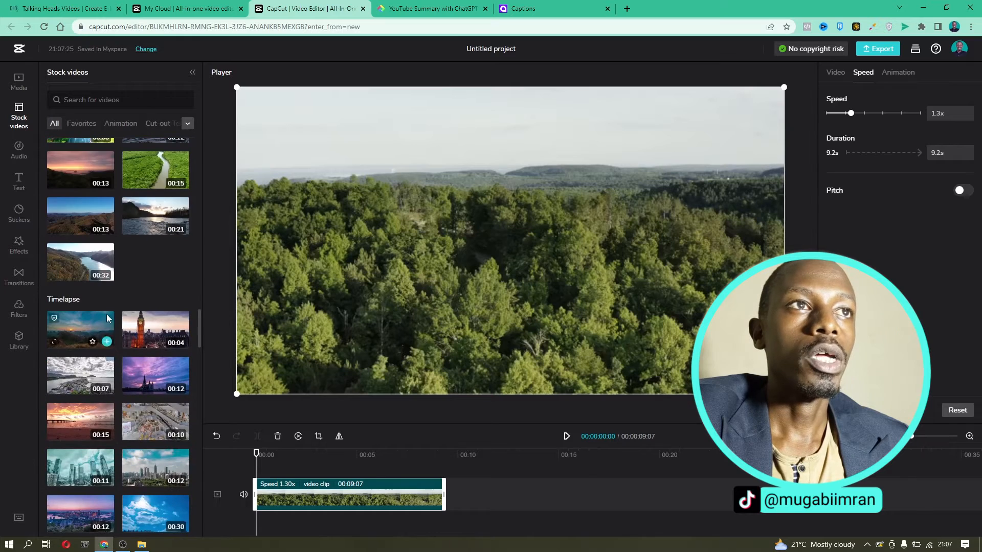
click(83, 125)
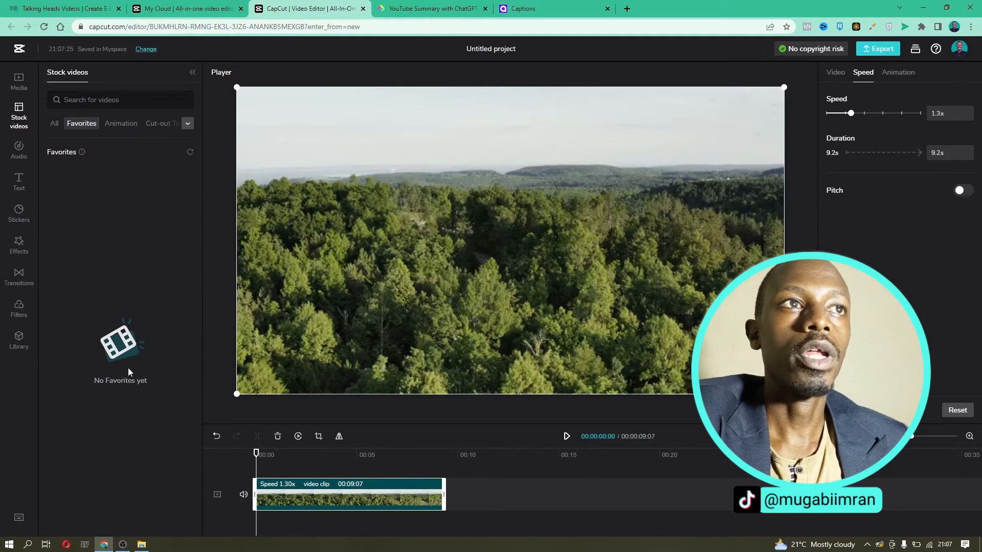
click(121, 125)
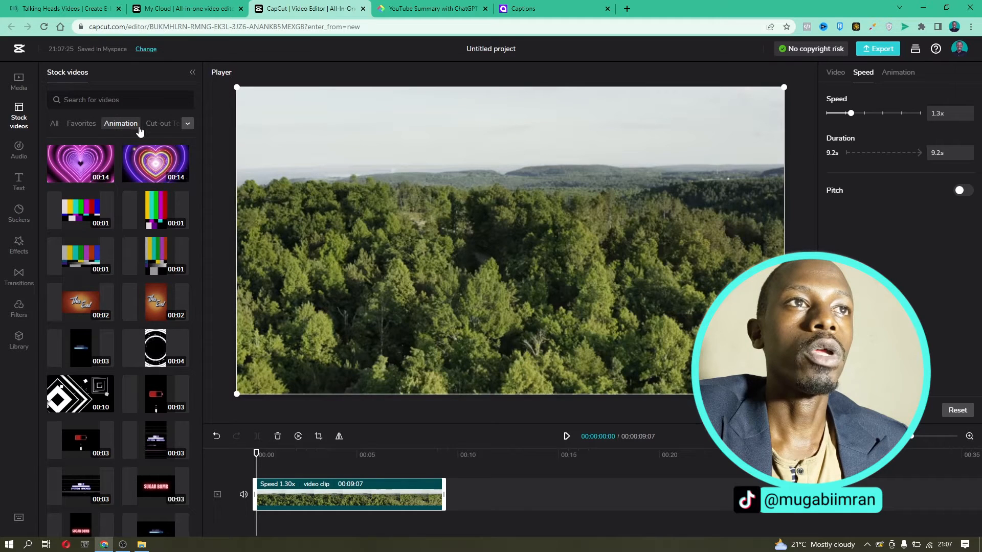
click(158, 124)
click(187, 124)
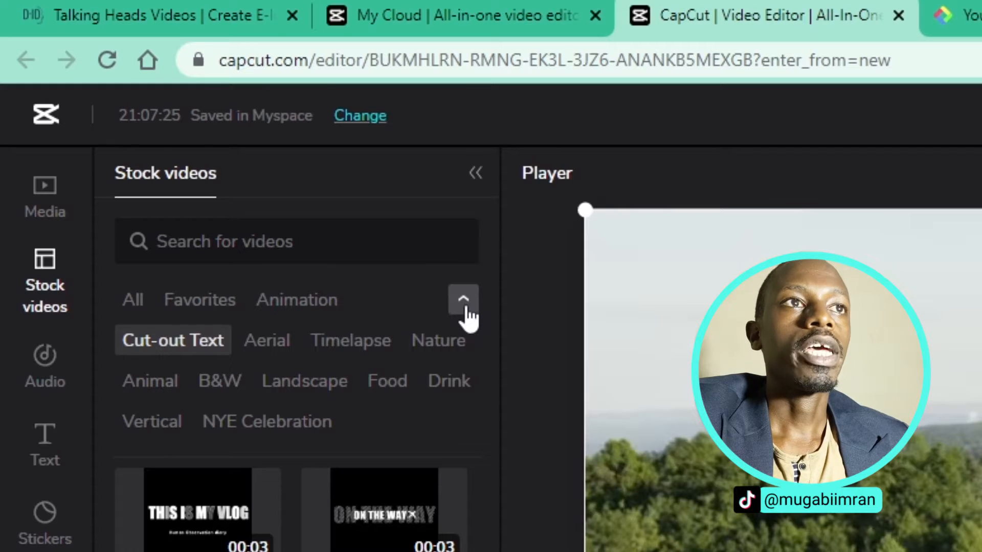
click(371, 348)
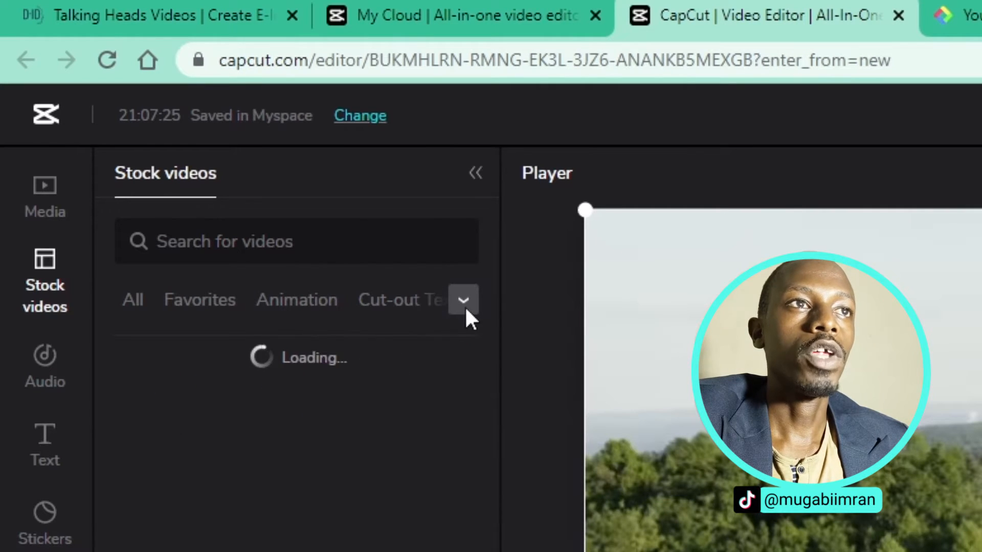
click(463, 302)
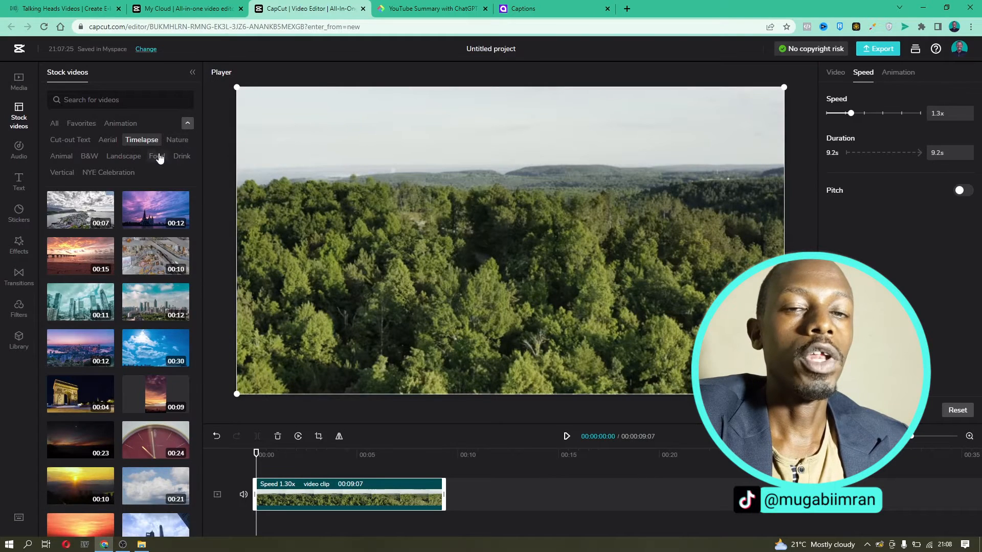
click(158, 153)
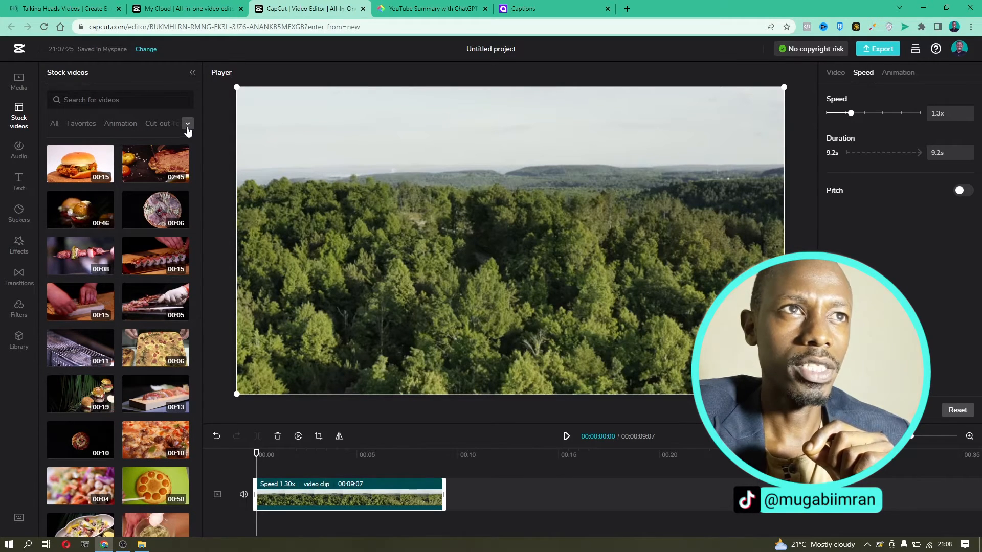
click(188, 126)
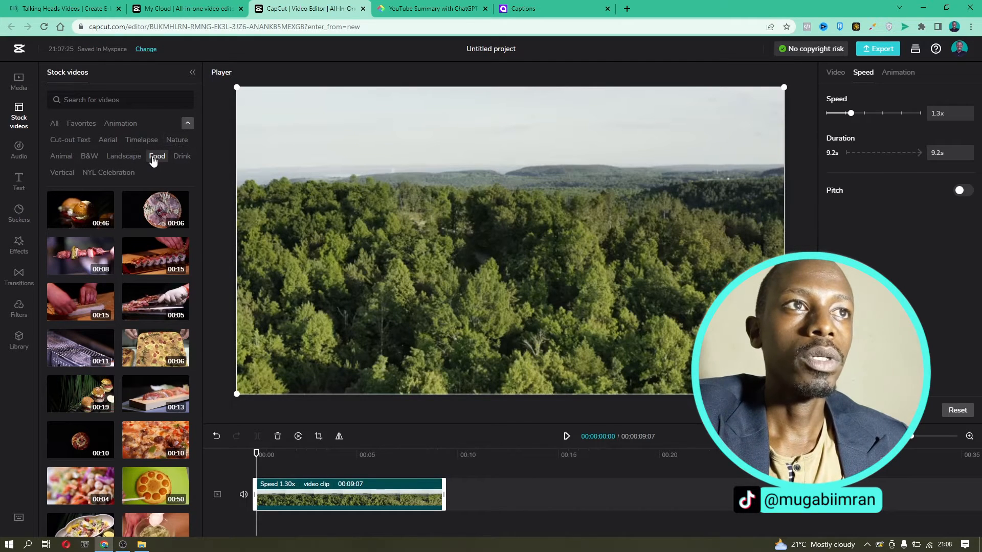
click(188, 124)
- Add the 38-second track "Tiny Room" from the music library to the timeline below the forest clip
click(23, 153)
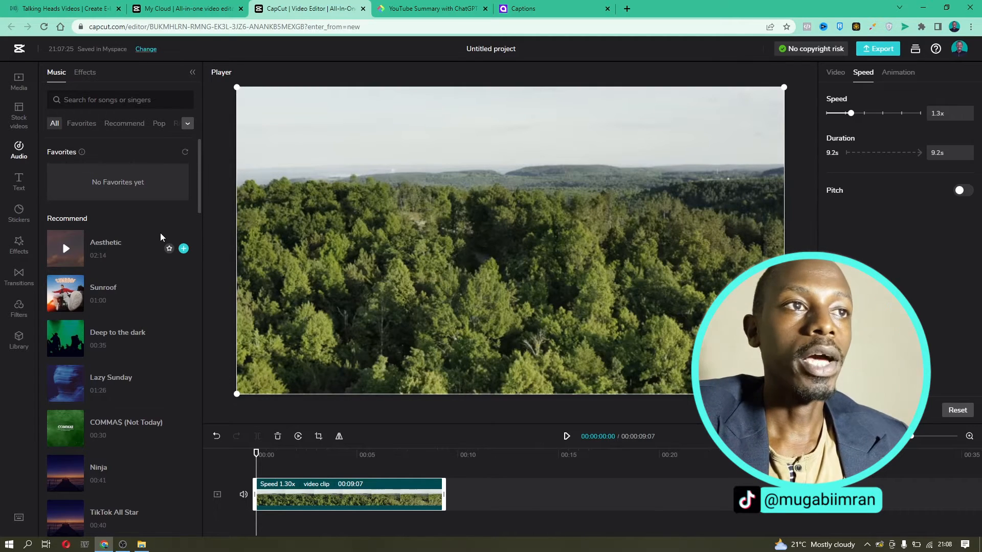
scroll(126, 383, down, 20)
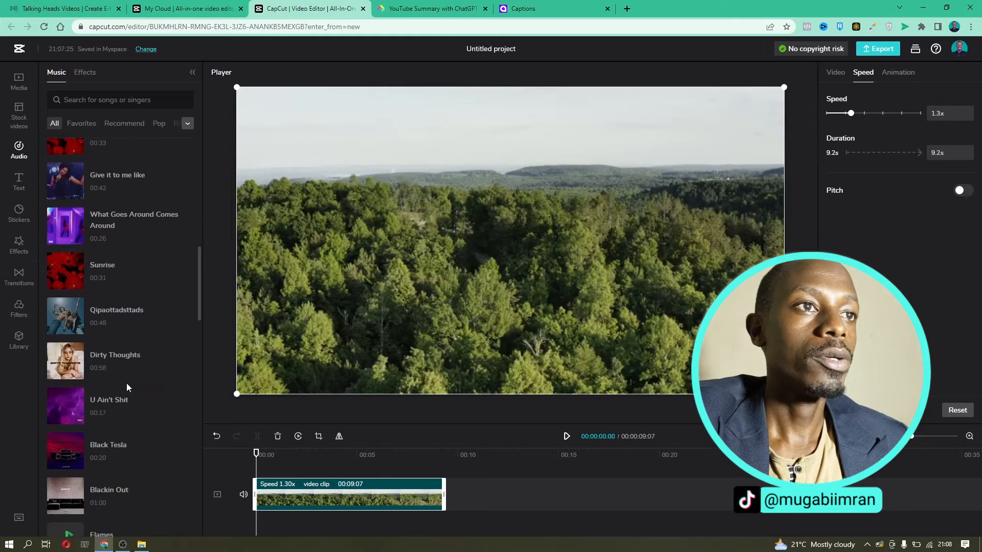
scroll(125, 382, down, 8)
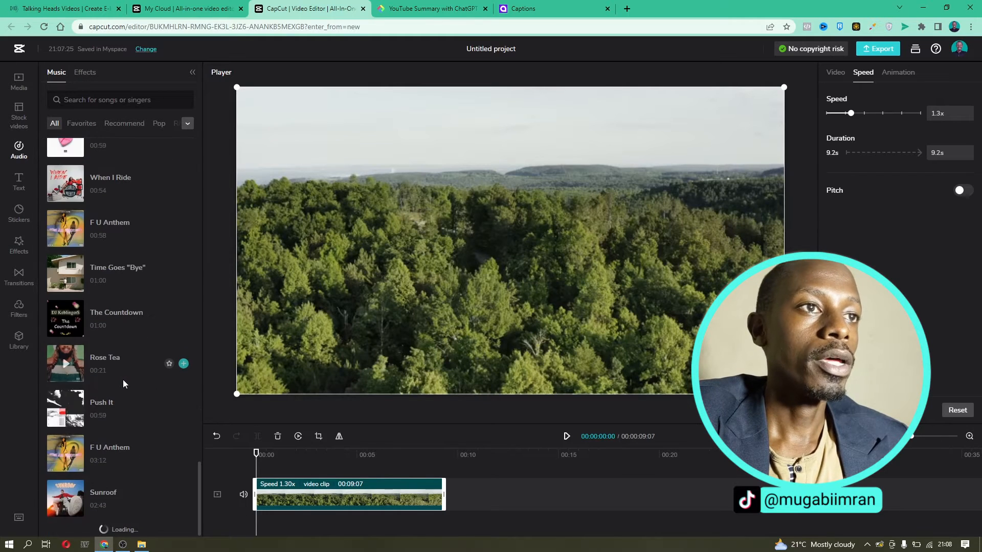
scroll(123, 380, up, 4)
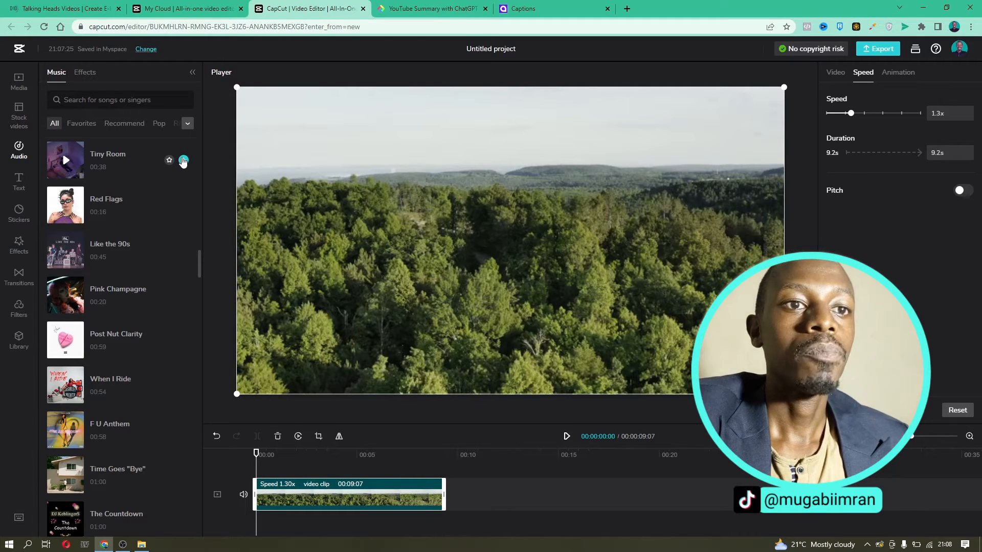
click(183, 161)
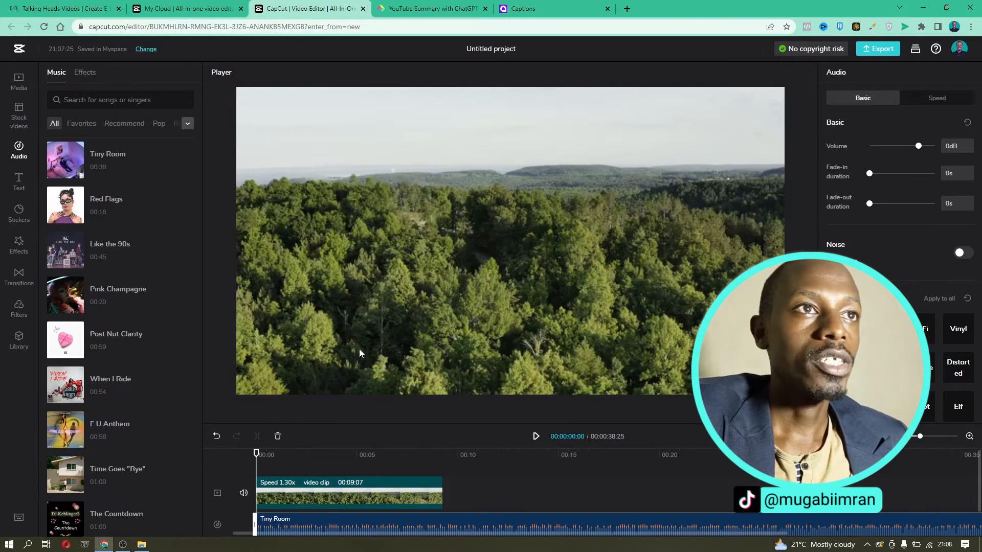
drag(134, 169, 133, 266)
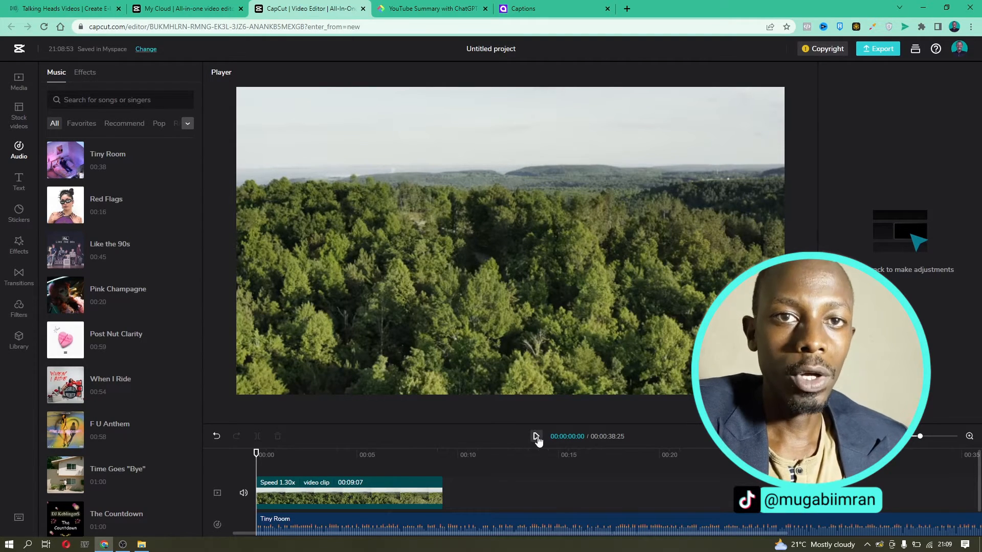
- Preview the forest clip with the music, replay it from the start and pause at about 4 seconds
key(space)
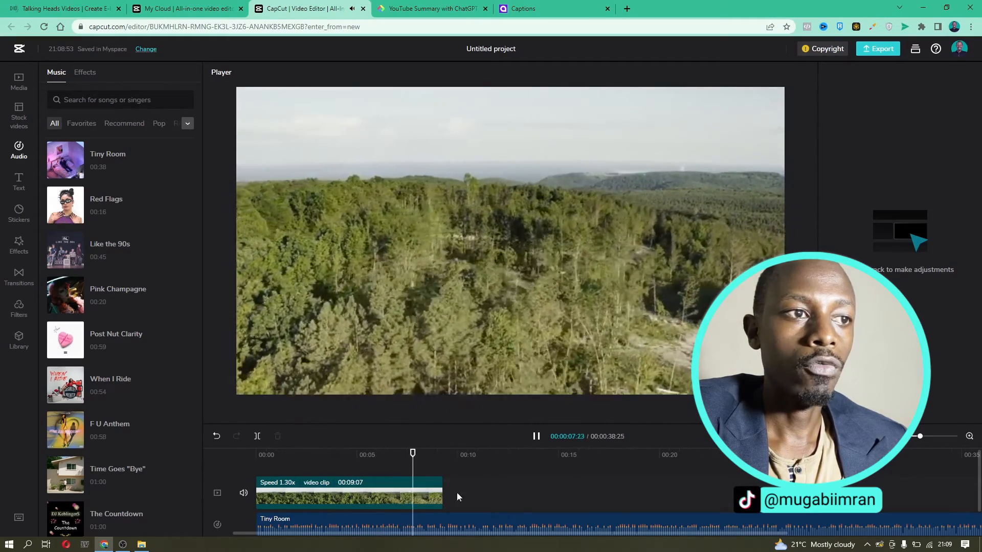
key(space)
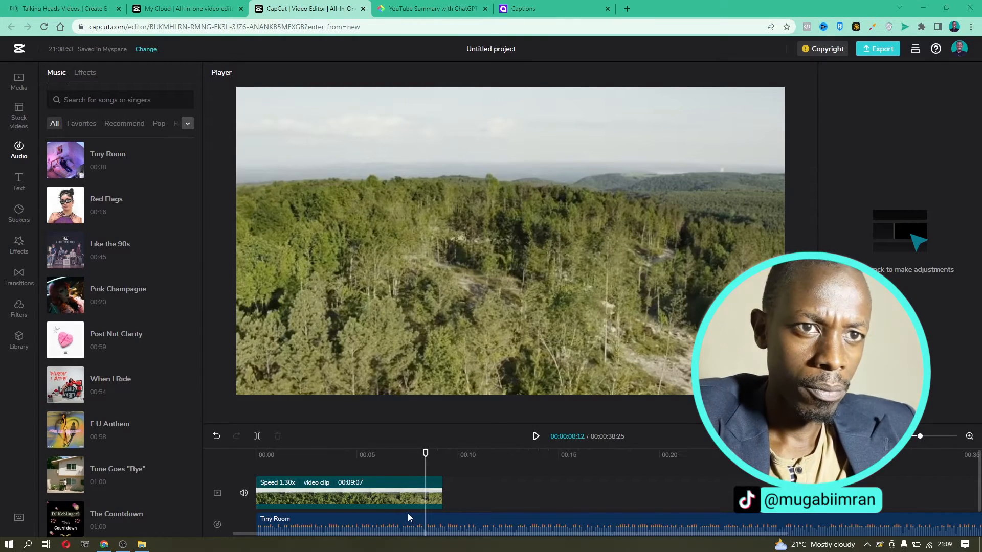
key(XF86AudioLowerVolume)
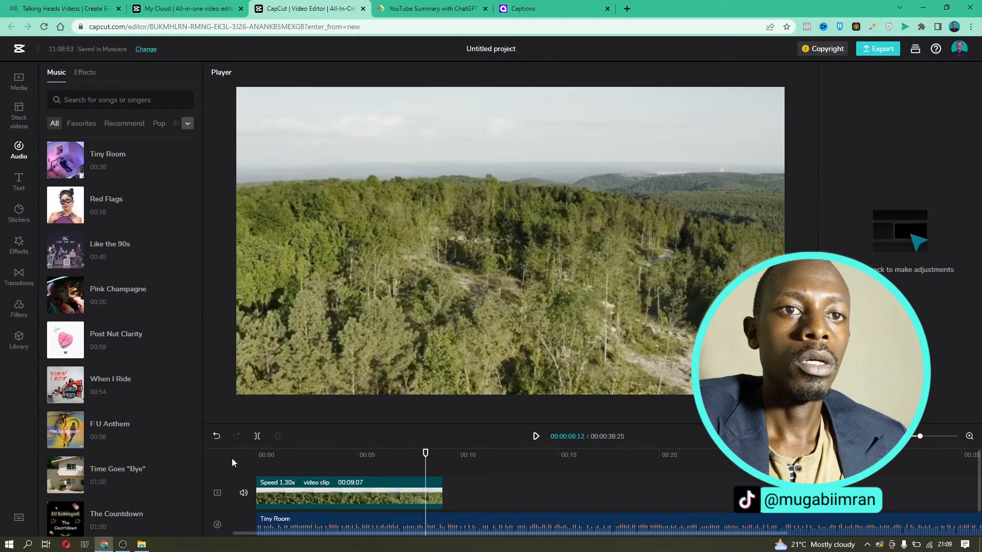
drag(367, 456, 418, 453)
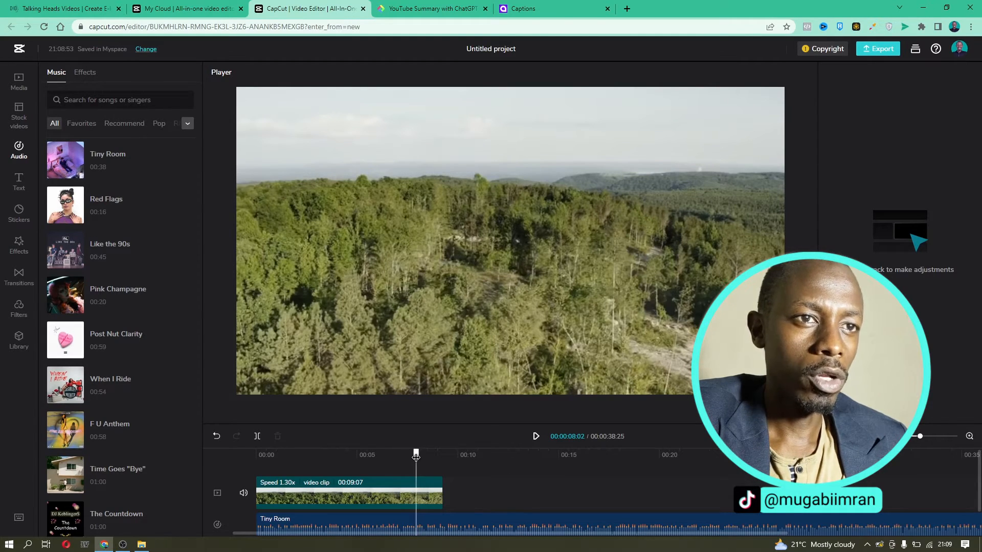
drag(419, 452, 246, 466)
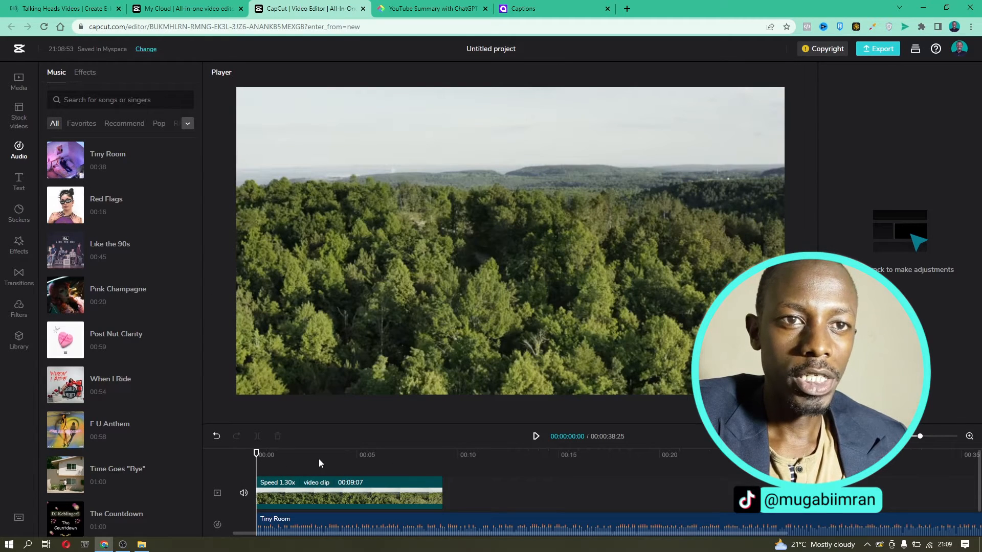
key(space)
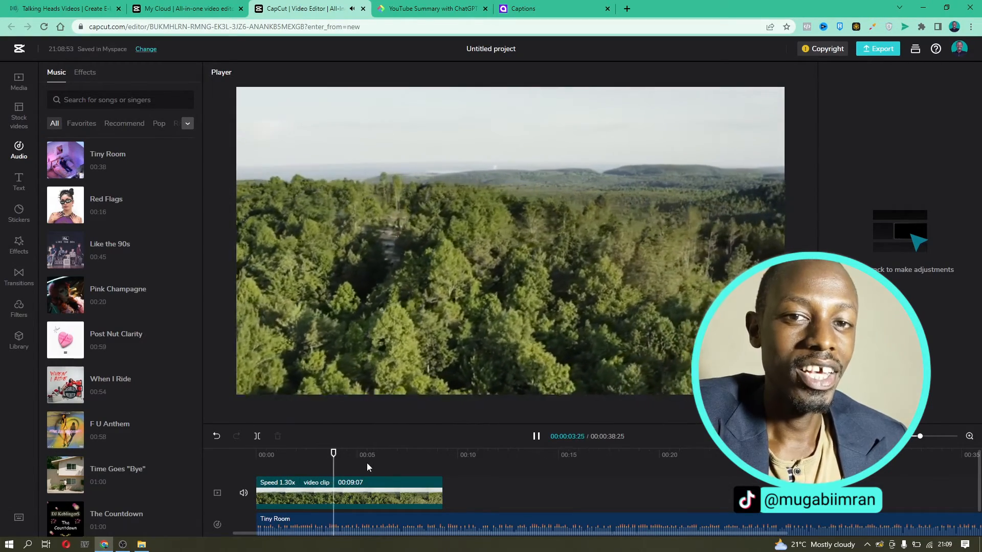
key(space)
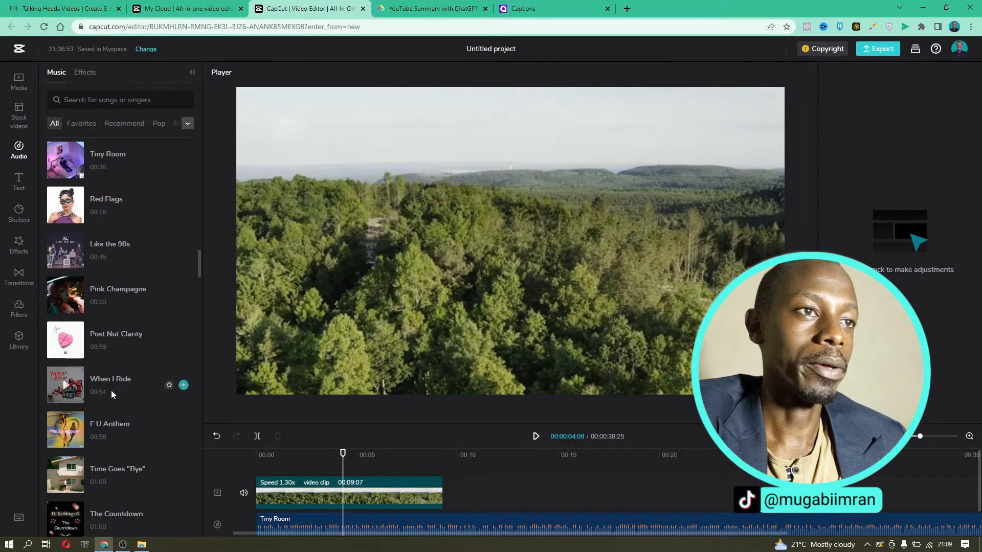
- Look through the rest of the music library and the available new text styles
scroll(112, 390, down, 15)
scroll(111, 391, down, 10)
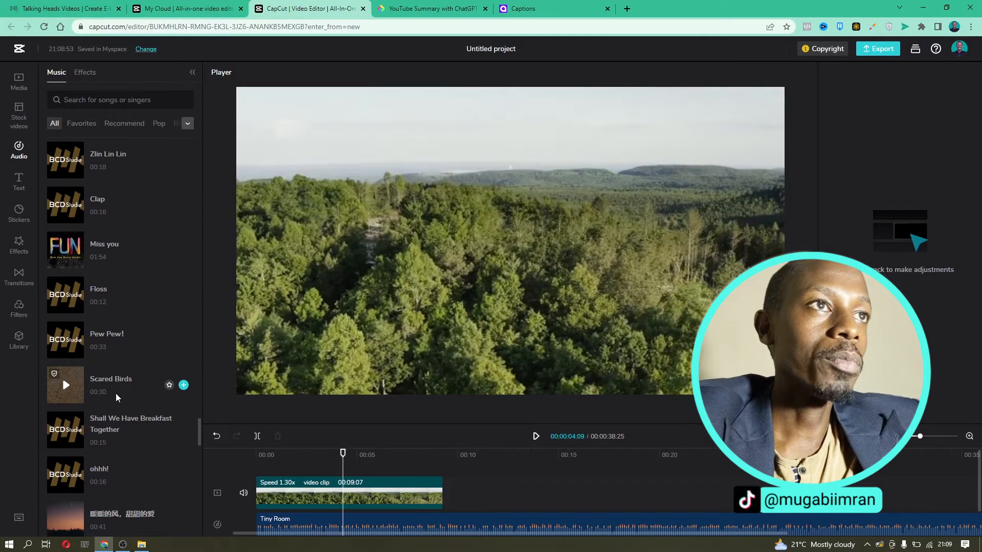
click(19, 183)
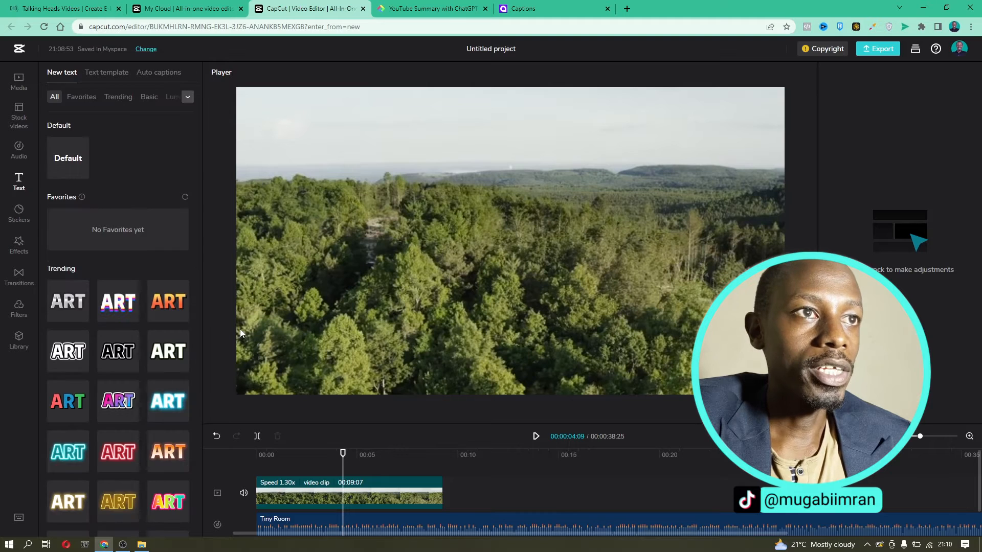
scroll(161, 338, down, 5)
scroll(160, 339, down, 8)
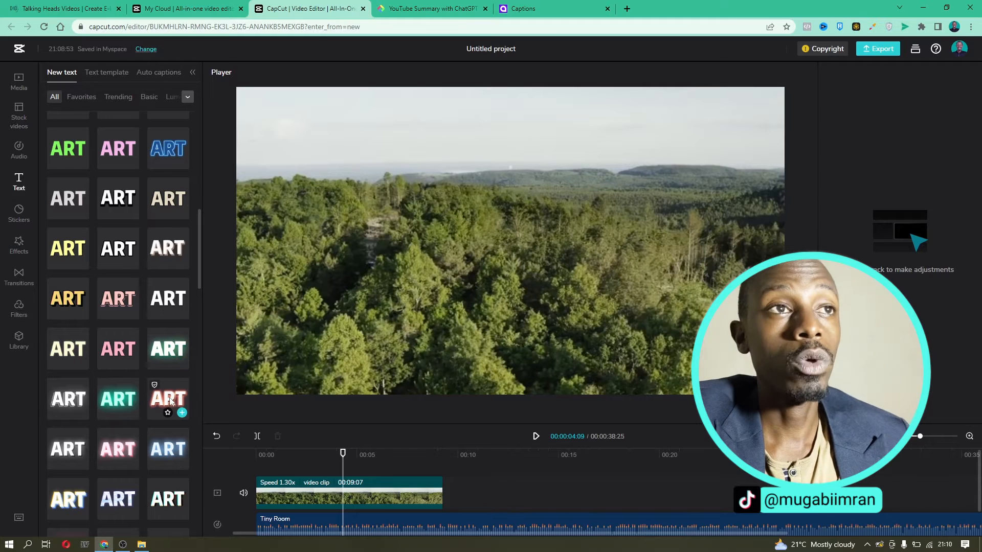
scroll(159, 327, up, 12)
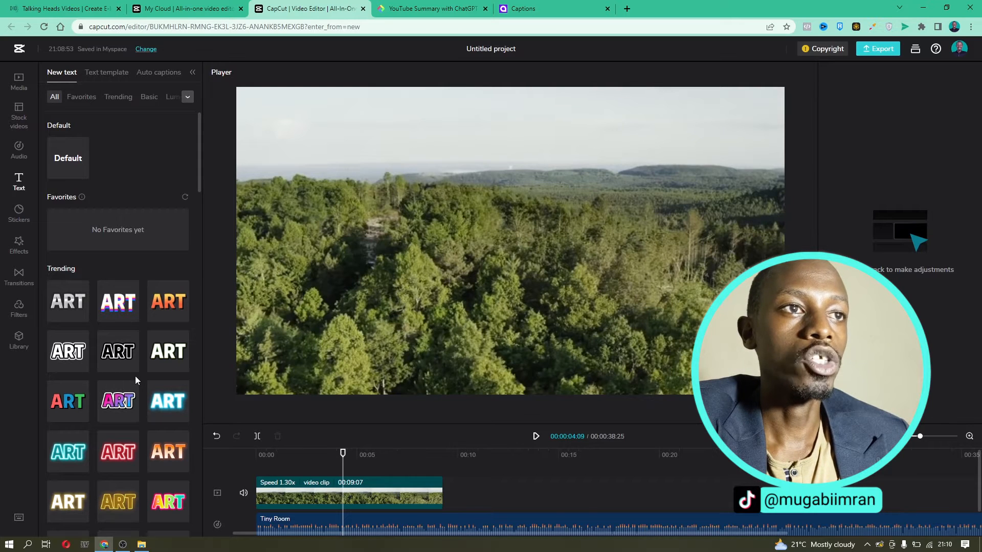
- Try to place a Trending outlined text style and a white Basic text style directly onto the preview
mouse_move(132, 392)
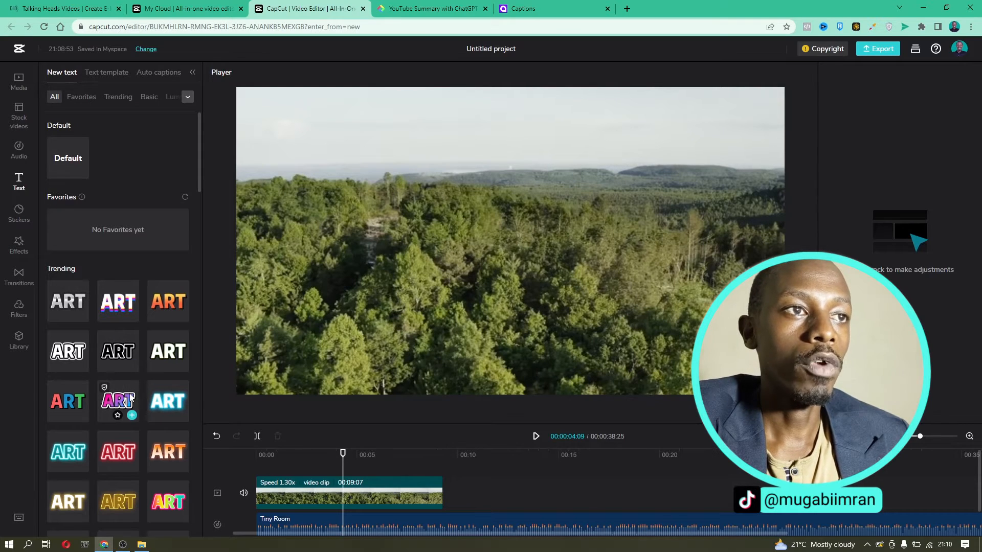
mouse_move(66, 356)
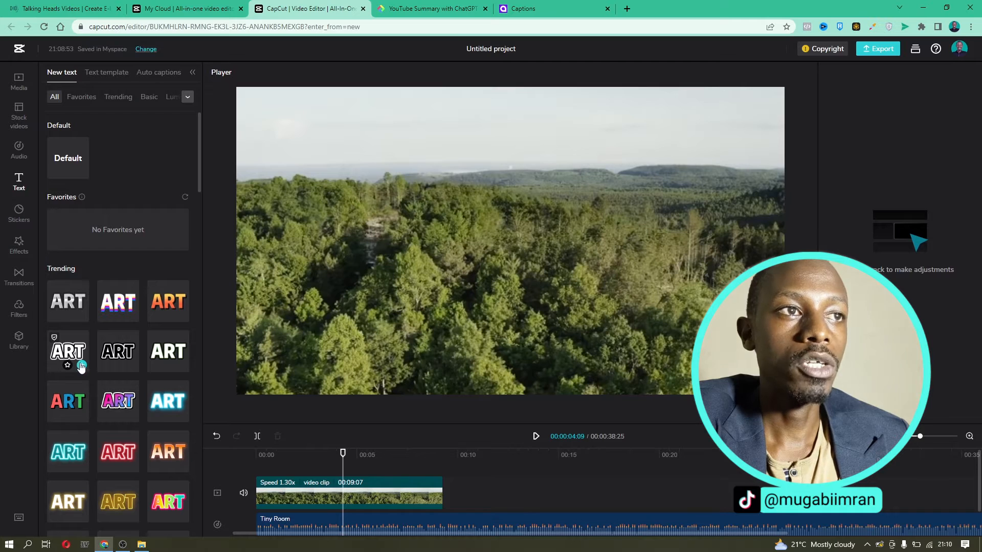
drag(69, 358, 476, 250)
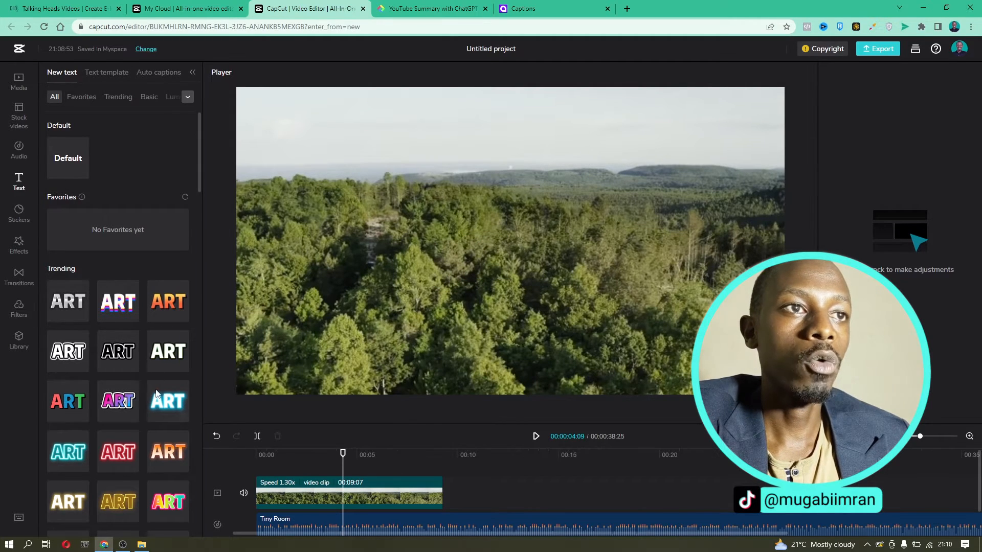
scroll(155, 392, down, 5)
mouse_move(119, 251)
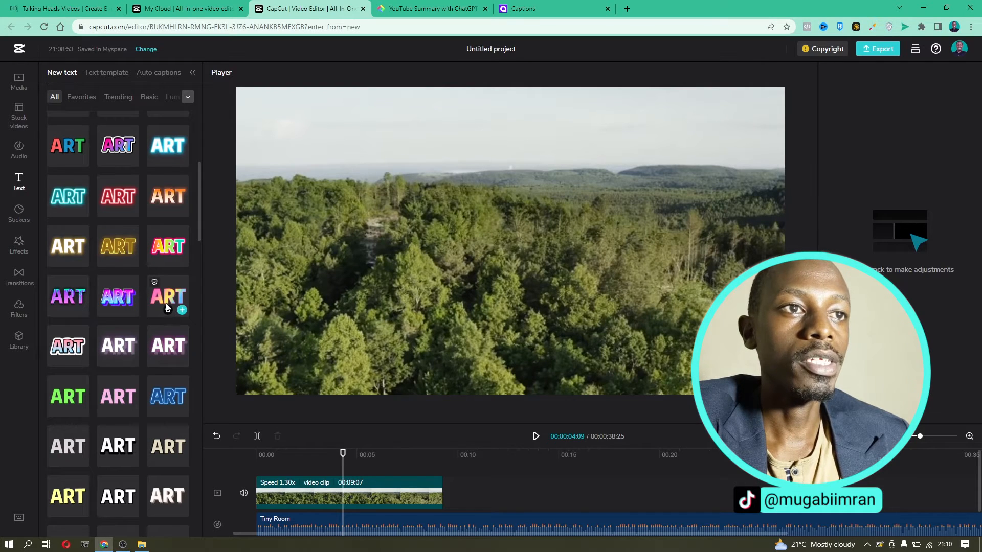
scroll(168, 307, down, 5)
scroll(167, 307, down, 10)
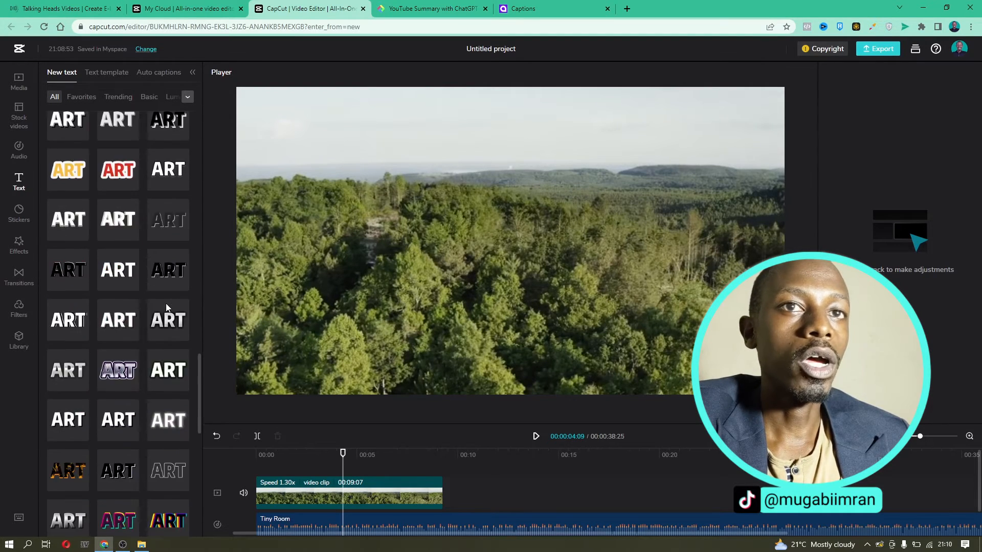
mouse_move(169, 301)
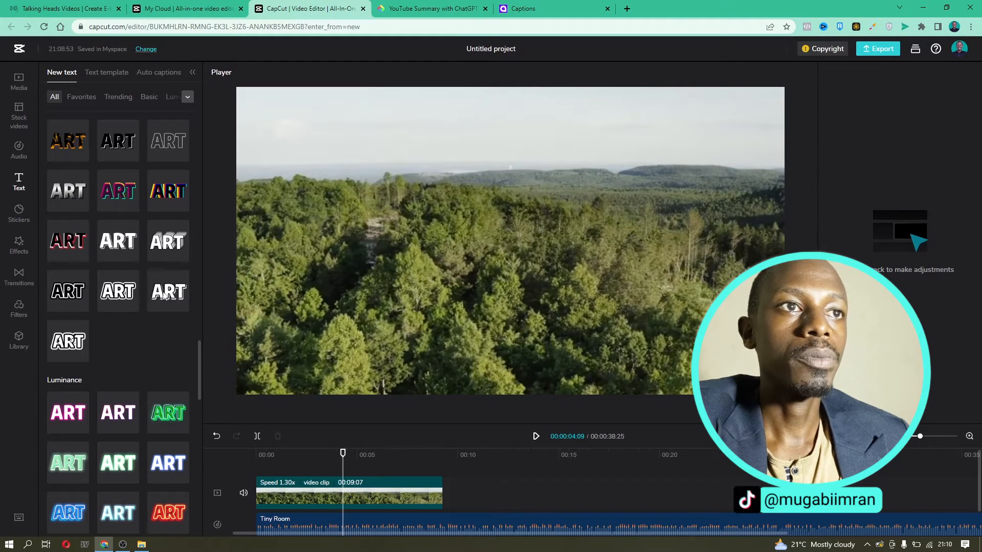
drag(157, 292, 484, 241)
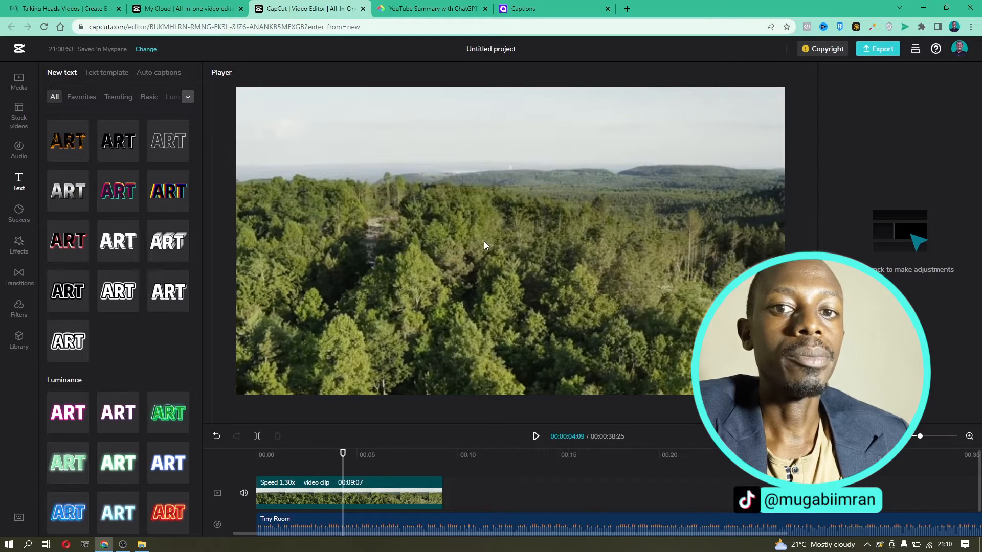
- Try out the white Basic text style on the forest video and delete the text
mouse_move(179, 301)
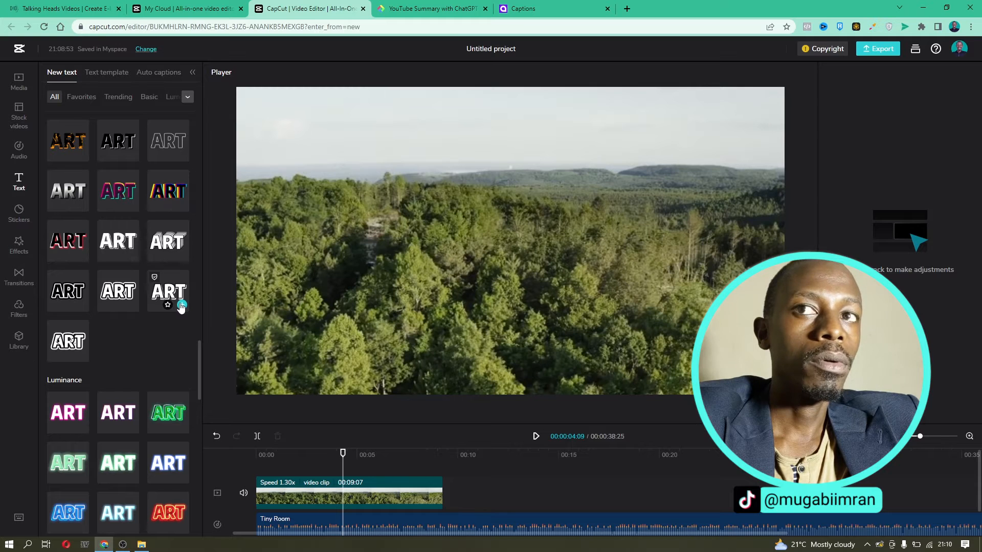
click(182, 305)
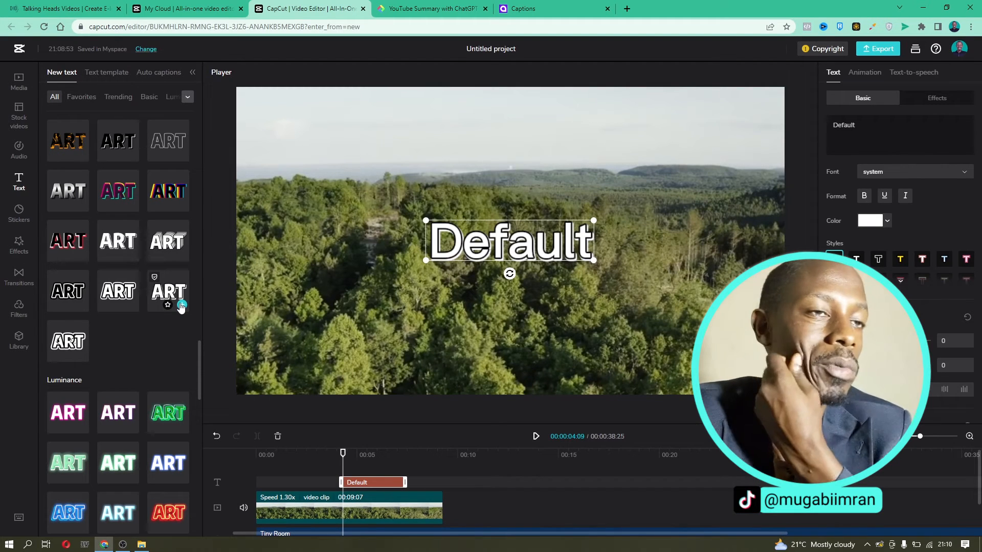
scroll(139, 312, up, 15)
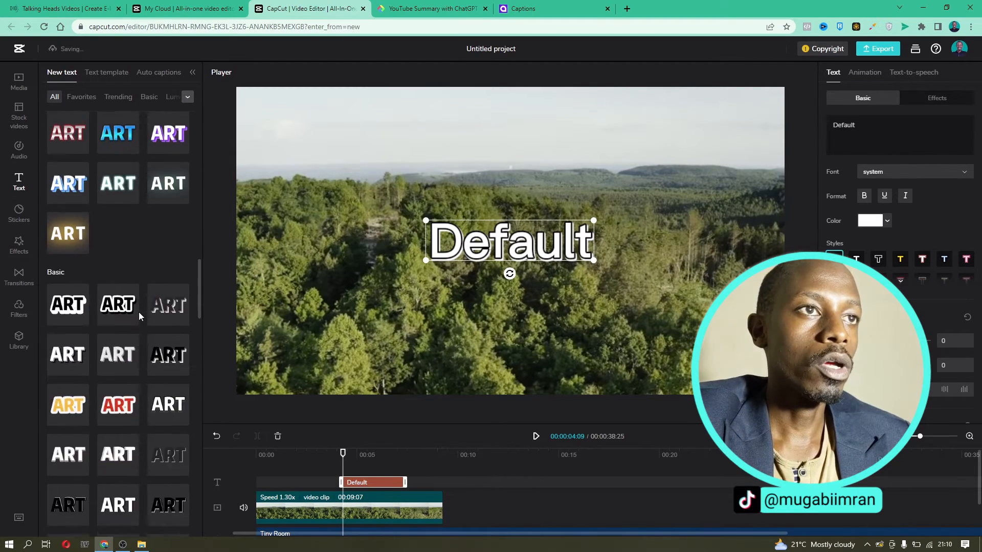
scroll(139, 312, down, 1)
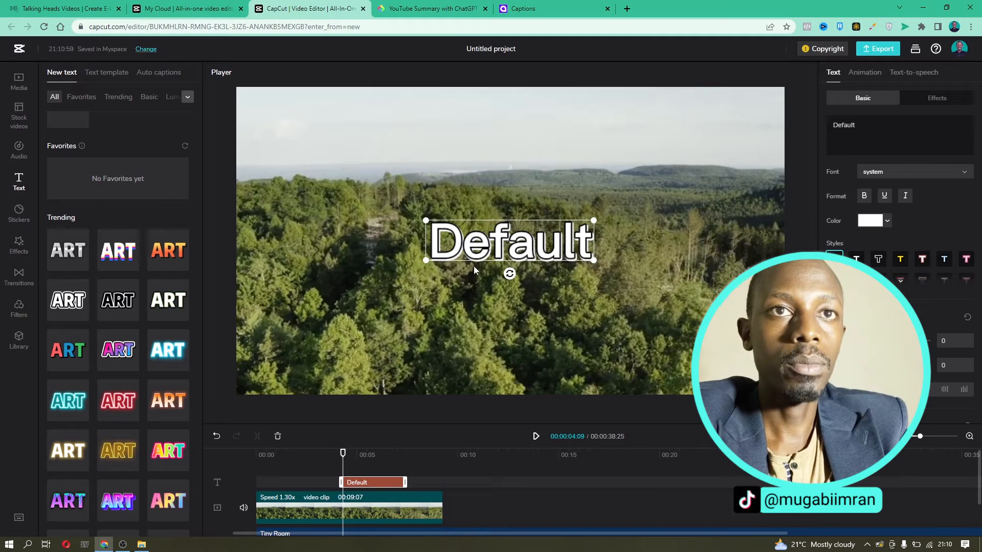
key(Delete)
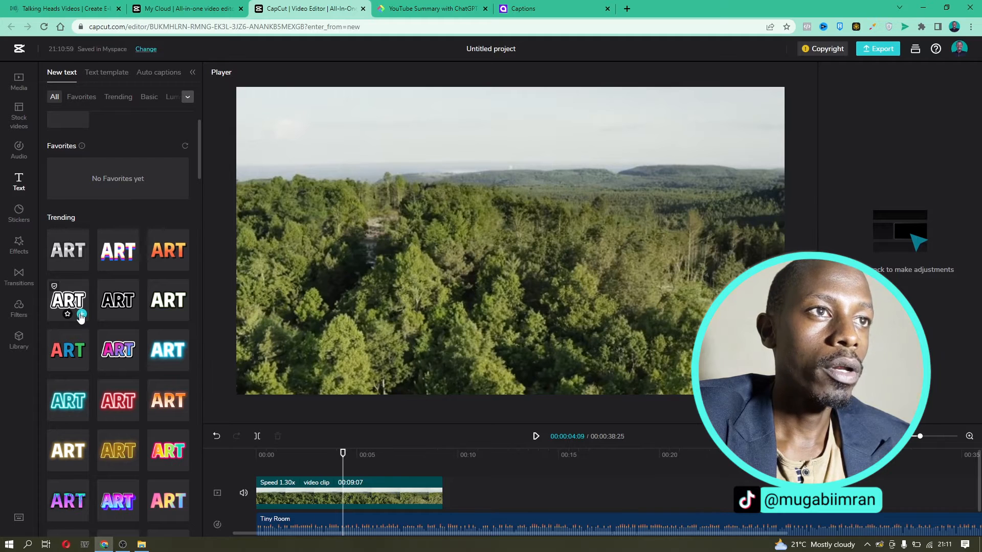
- Add the black Trending text style with a white outline over the forest clip, and check it in Favorites after marking it as a favorite
click(81, 315)
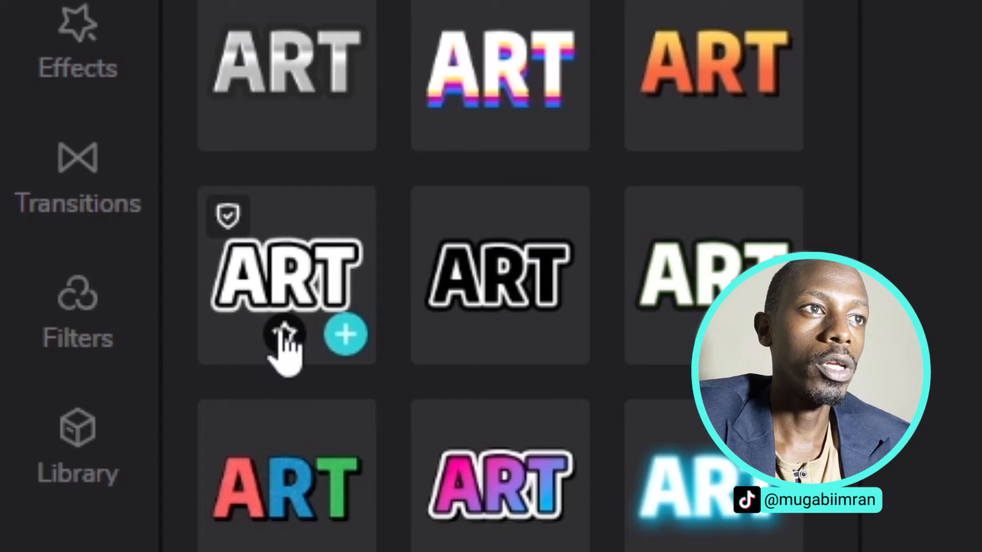
click(284, 335)
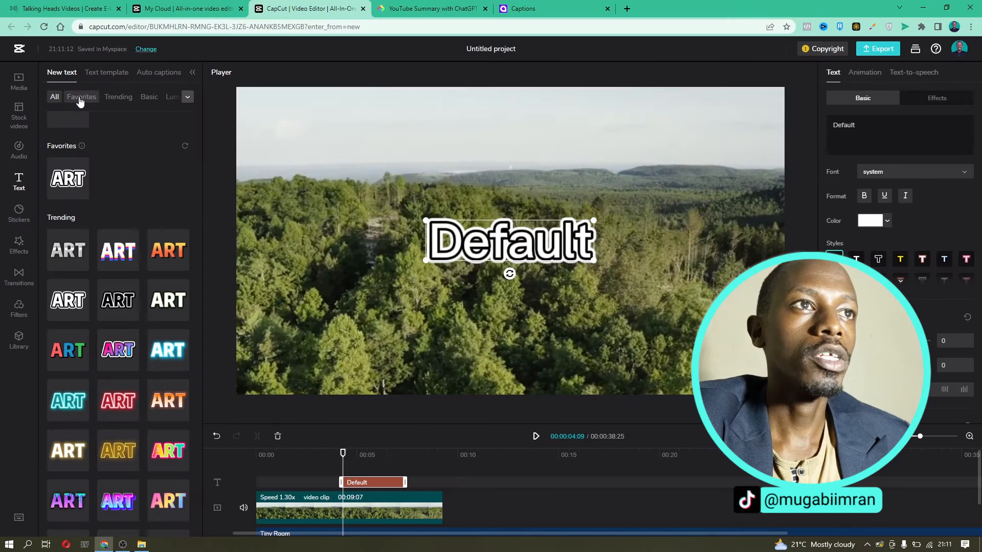
click(81, 97)
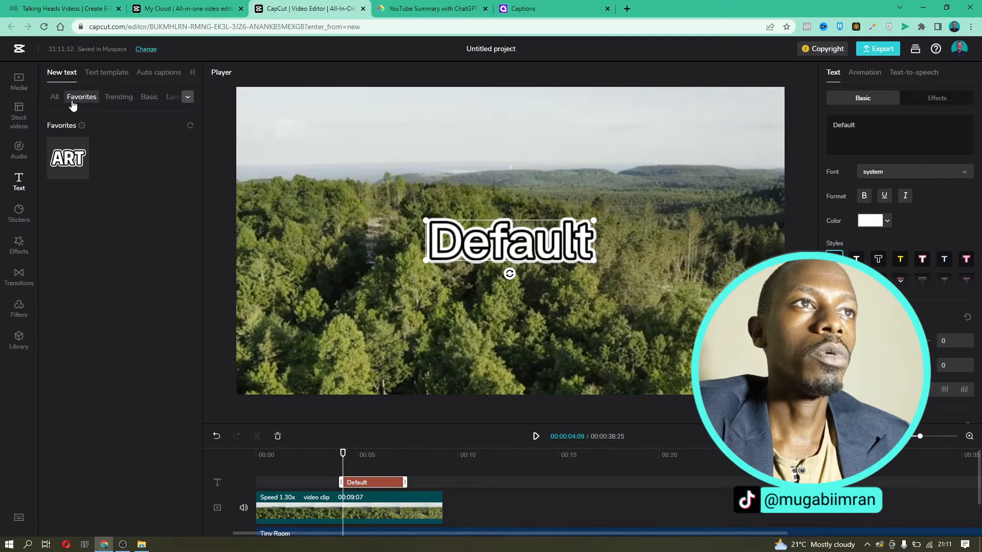
- Look through the full list of text styles from Trending and Luminance down to the Yellow category
click(54, 97)
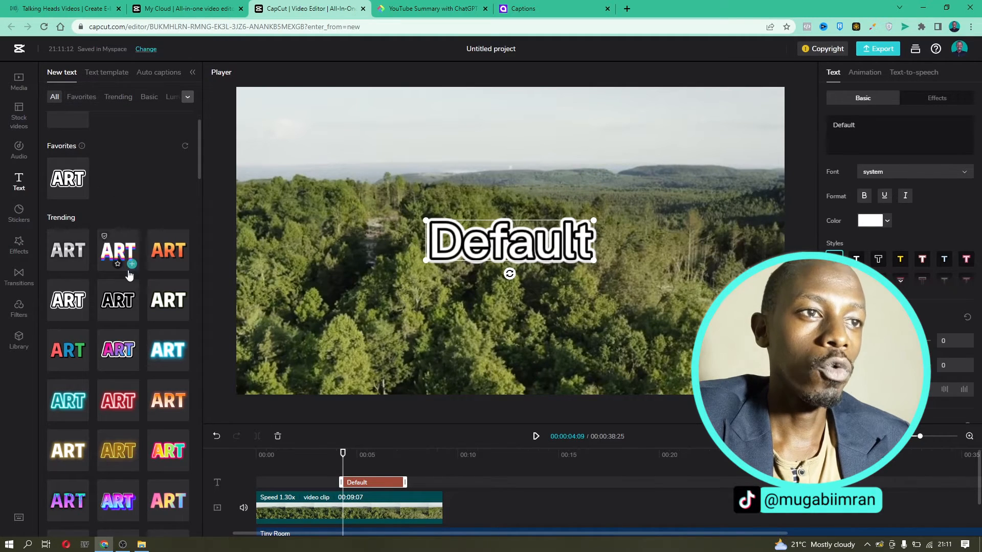
scroll(138, 397, down, 20)
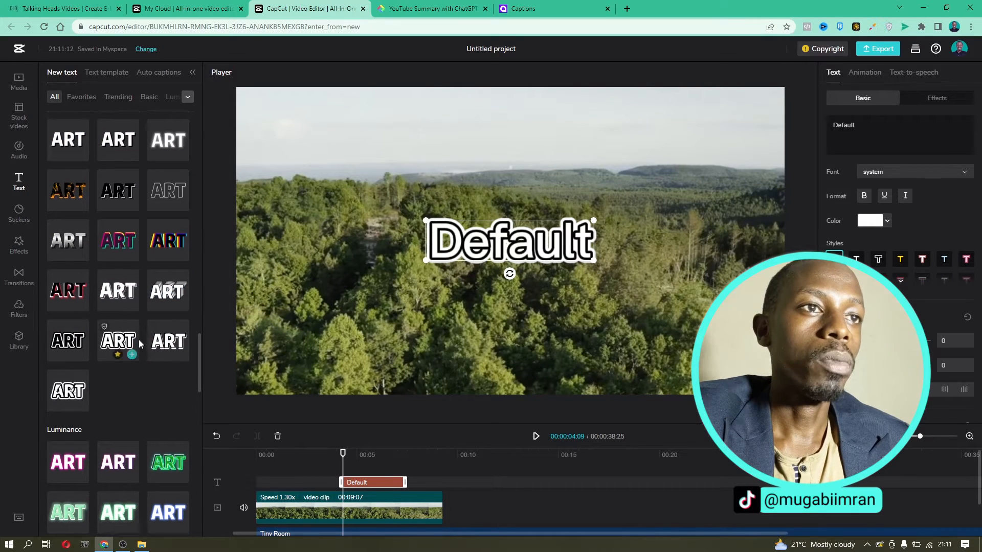
scroll(139, 344, down, 12)
scroll(139, 342, down, 4)
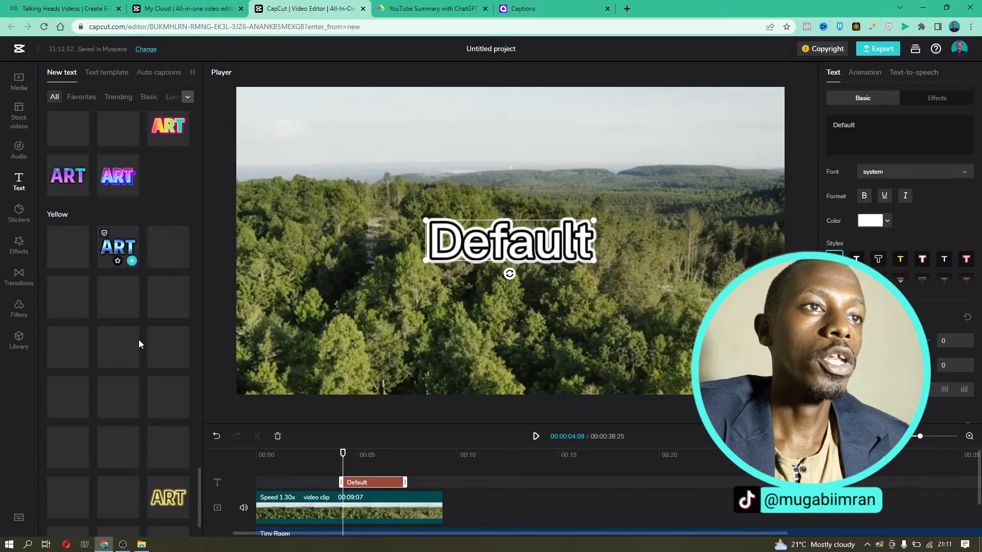
- Look through the Yellow and Red text styles, and check the Favorites and Trending categories
scroll(137, 339, down, 5)
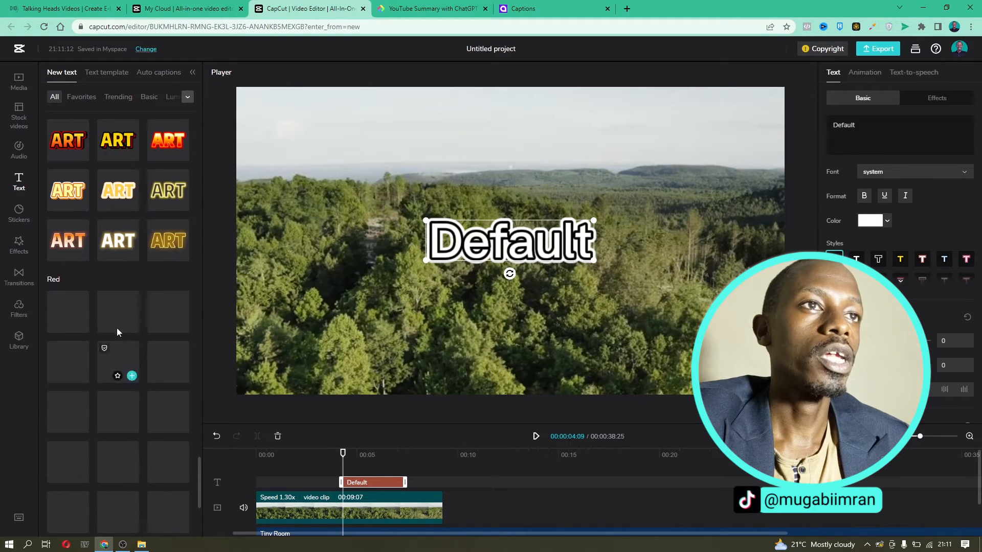
scroll(123, 199, up, 4)
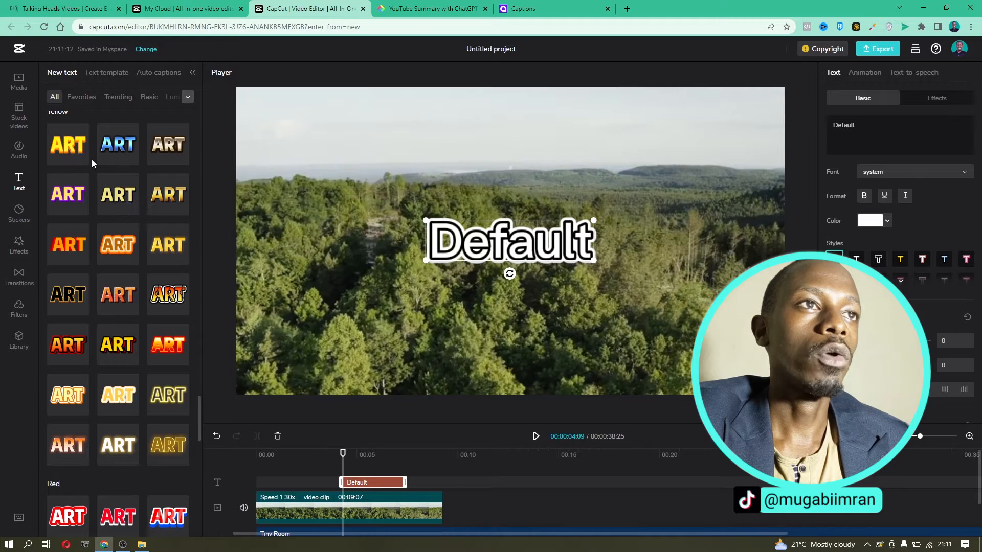
click(81, 97)
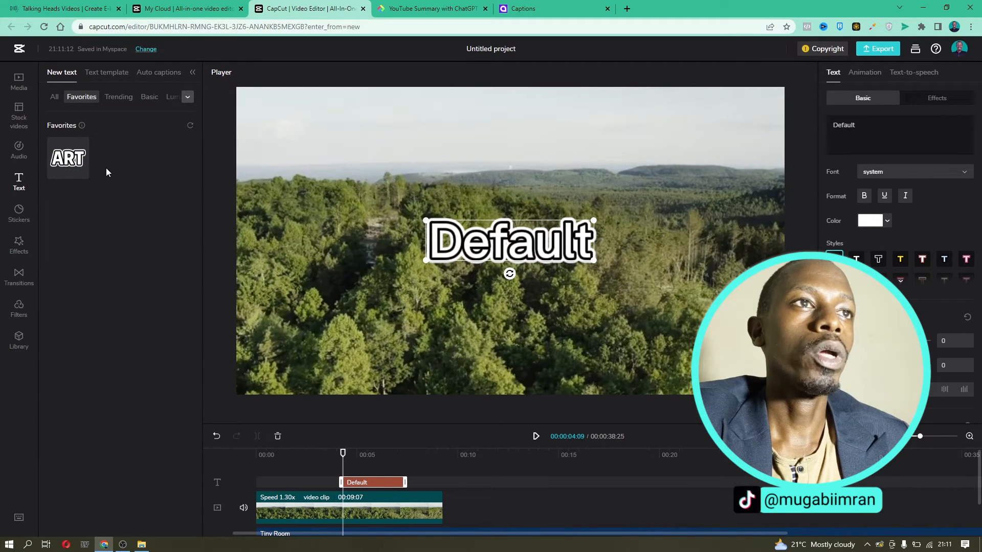
click(119, 99)
- Add the Trending text template reading "TODAY'S WORKOUT FINISHED" over the forest clip
click(107, 73)
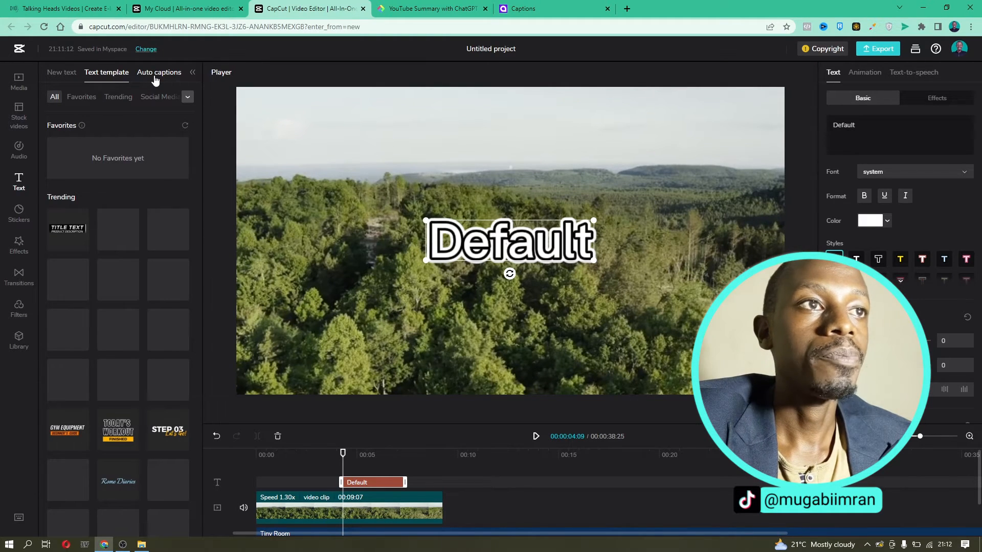
scroll(128, 425, down, 1)
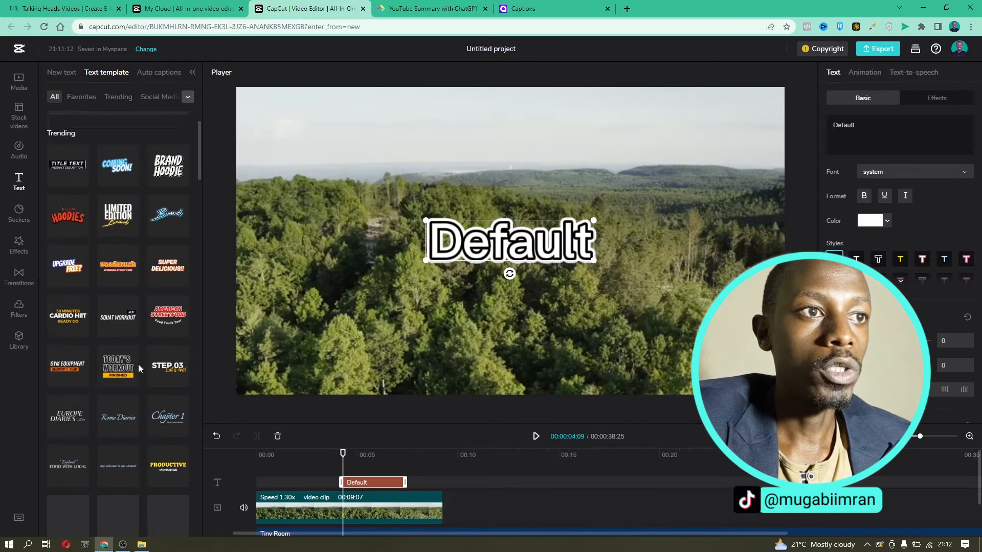
scroll(134, 388, up, 1)
drag(125, 435, 366, 229)
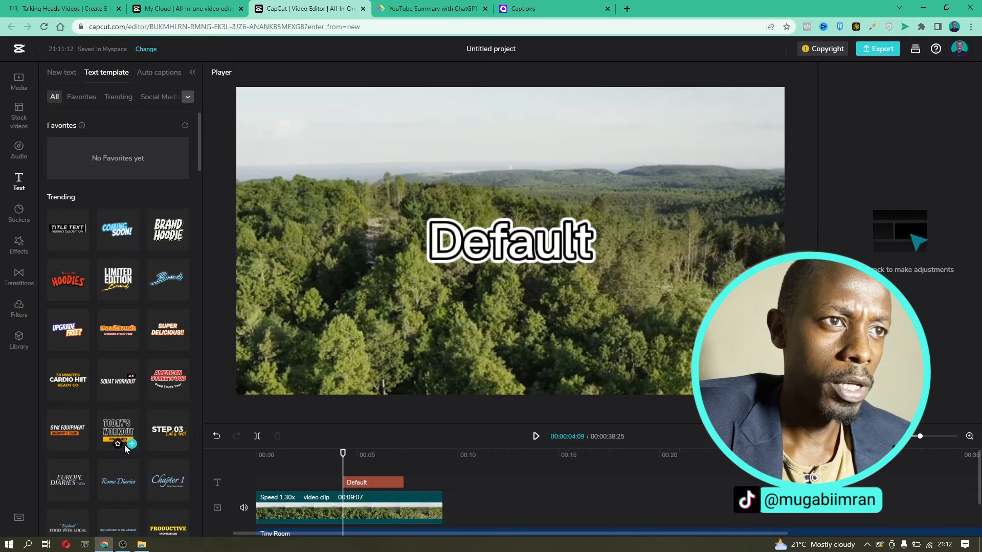
click(132, 444)
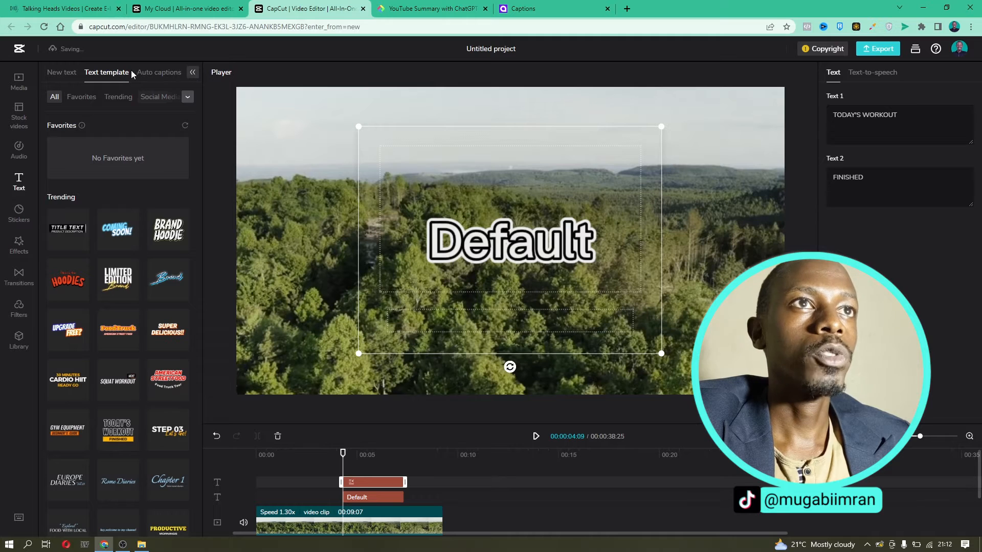
- Hide the template library and, with the playhead at 00:00:05:20, delete the Default text clip beneath the workout title
click(192, 72)
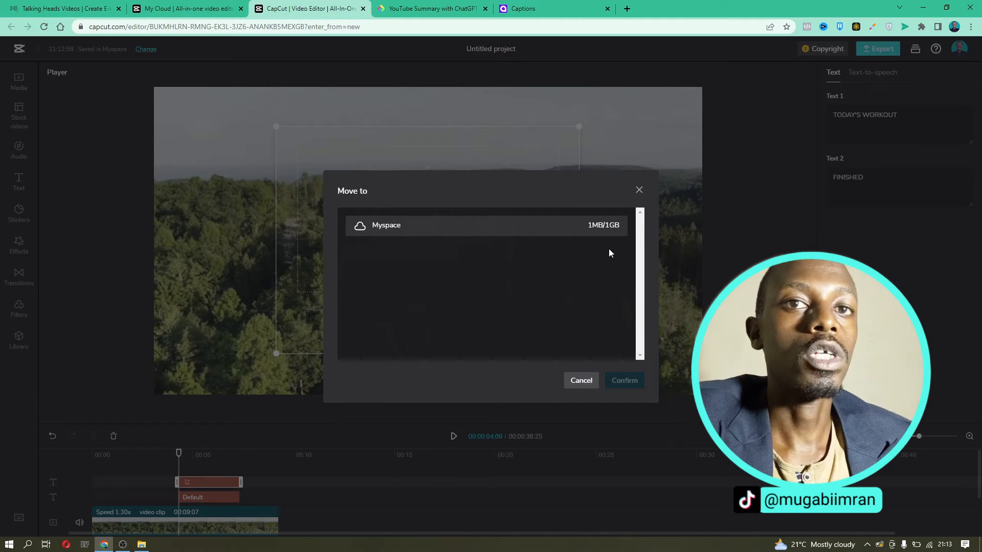
click(578, 383)
click(207, 450)
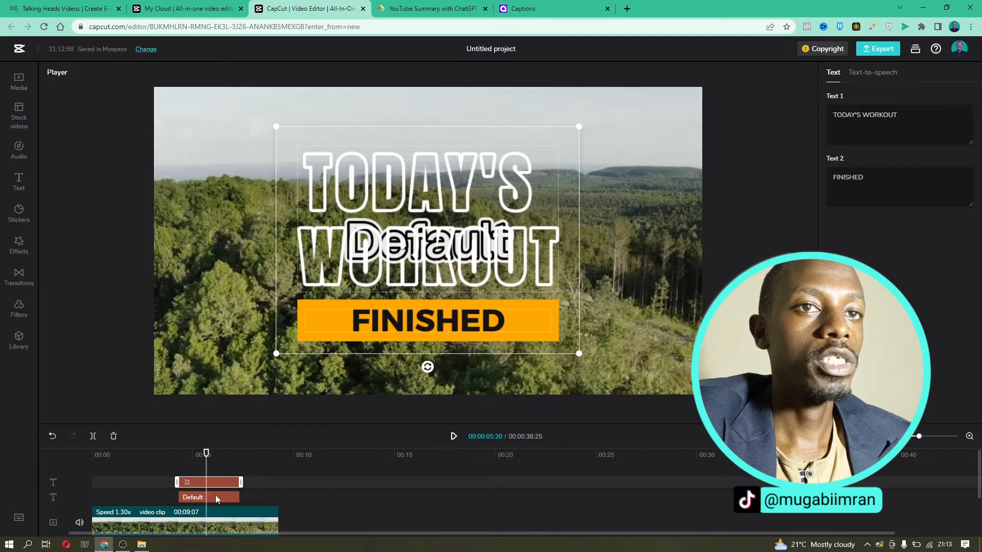
click(216, 497)
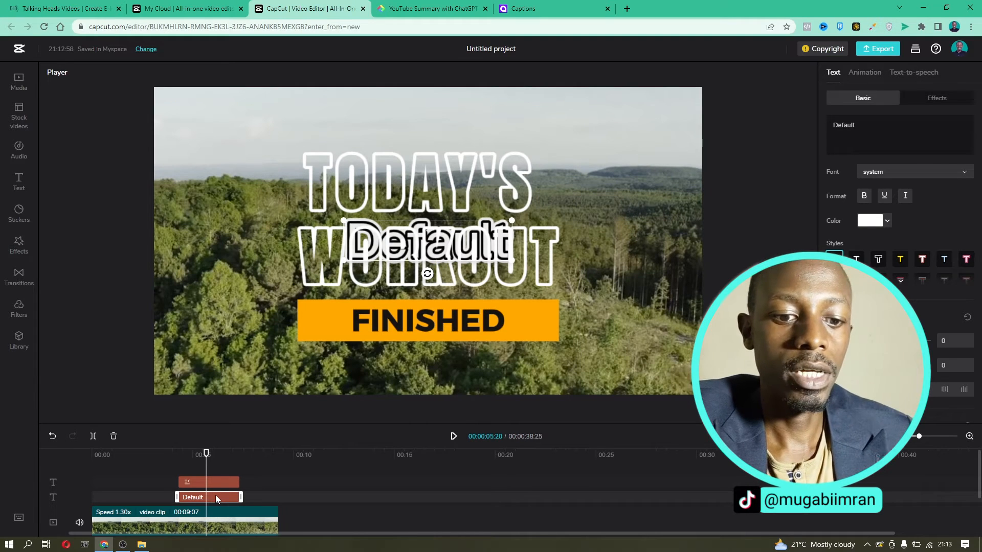
key(Delete)
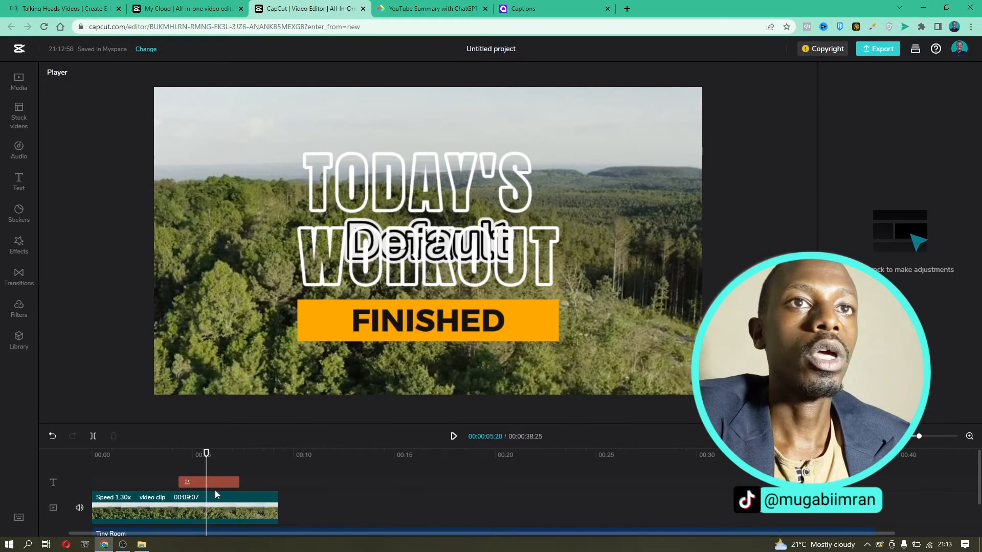
- Change the first text line of the workout title template to "BEST AI TOOLS"
click(412, 285)
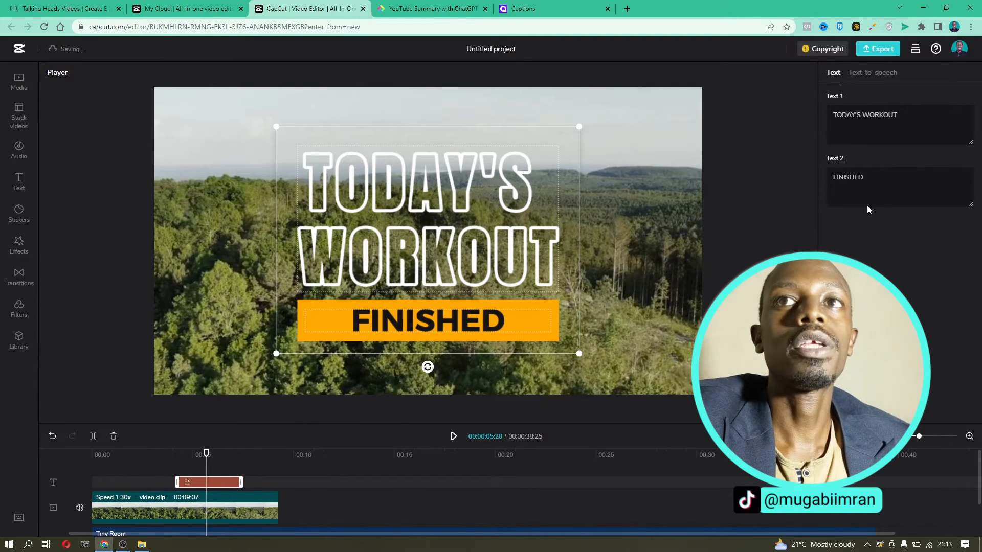
triple_click(880, 118)
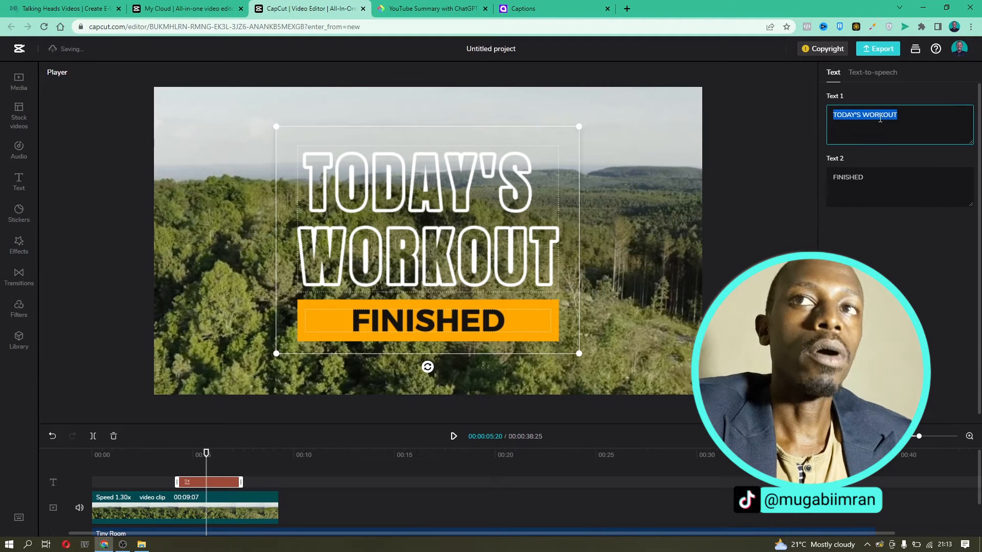
key(BackSpace)
text(AI TOOLS)
click(834, 118)
text(BEST)
- Change the second text line in the title's orange banner to "1. CAPCUT" and deselect the title
triple_click(848, 177)
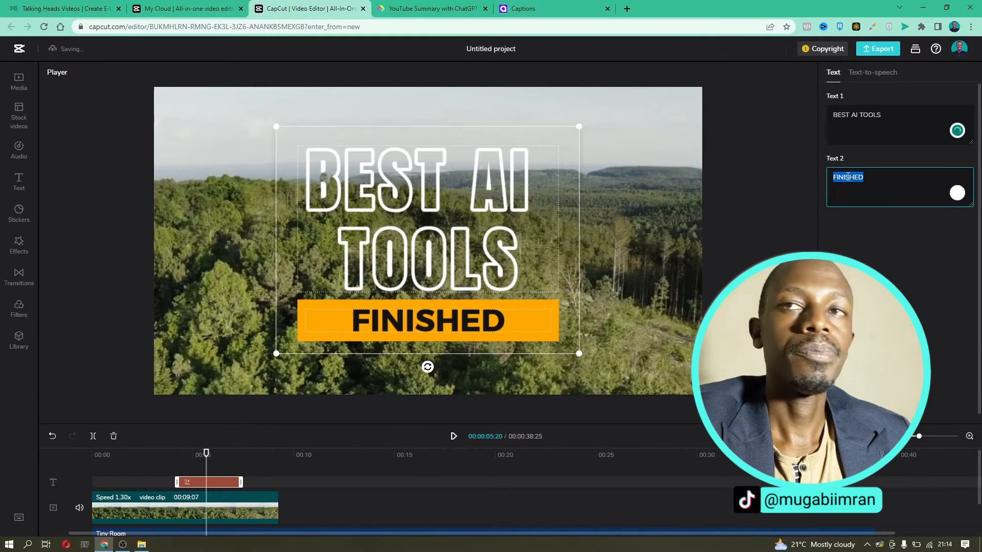
text(CAP)
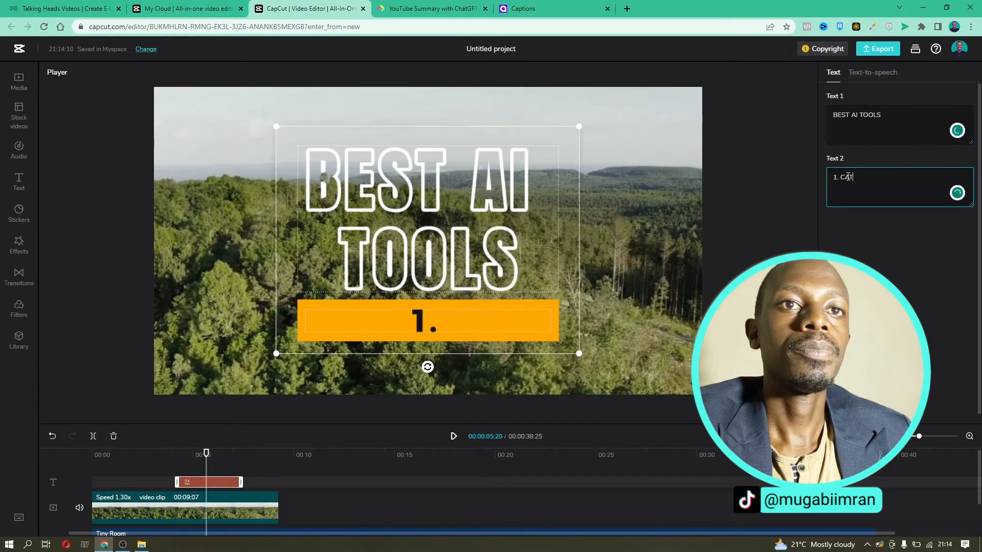
text(CUT)
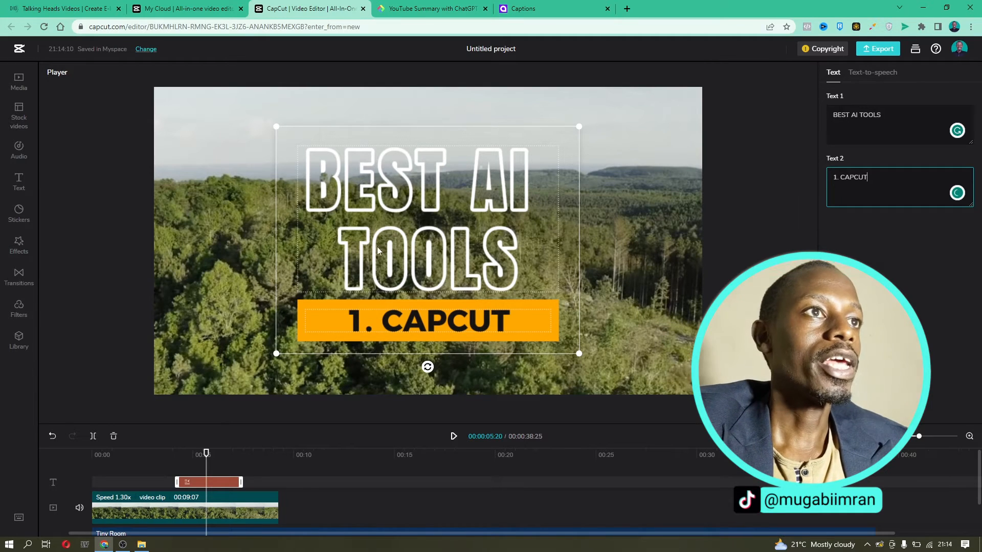
click(106, 334)
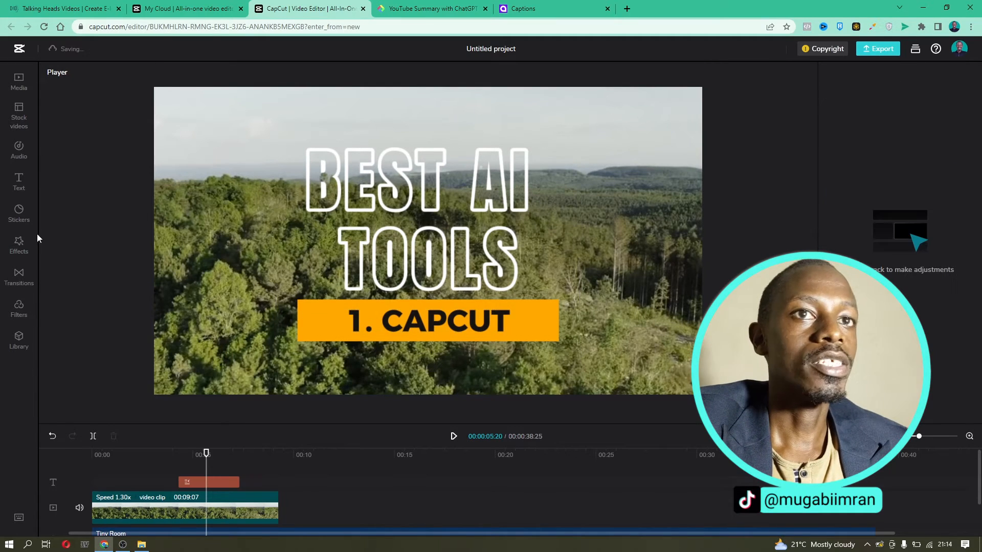
- Browse the sticker library from Trending and Emphasis through the arrows and marks to the Icons category
click(13, 220)
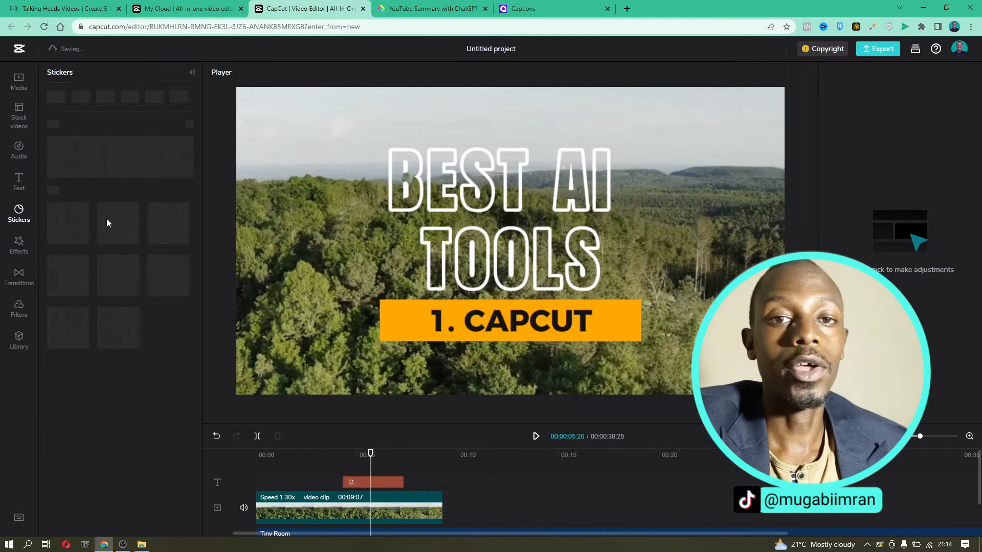
mouse_move(107, 220)
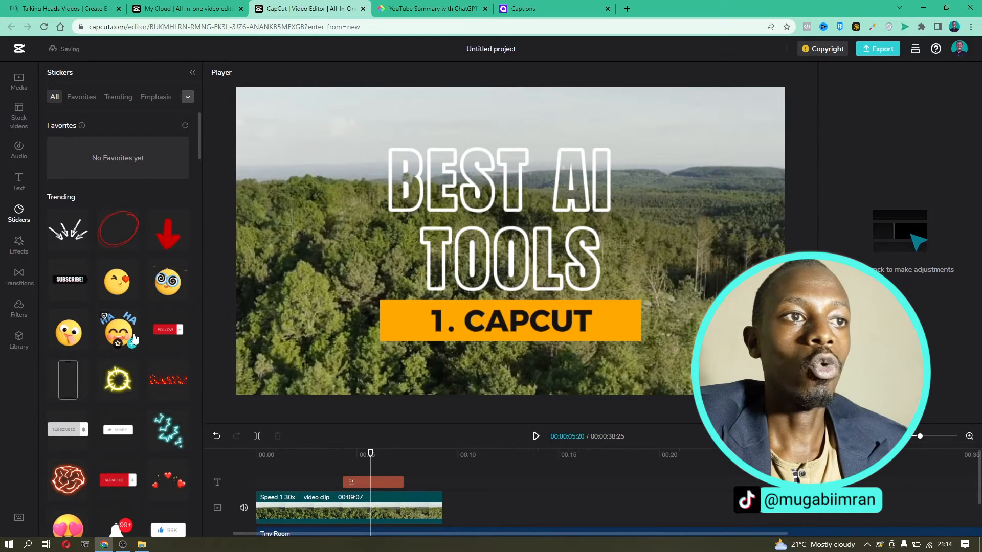
scroll(132, 313, down, 10)
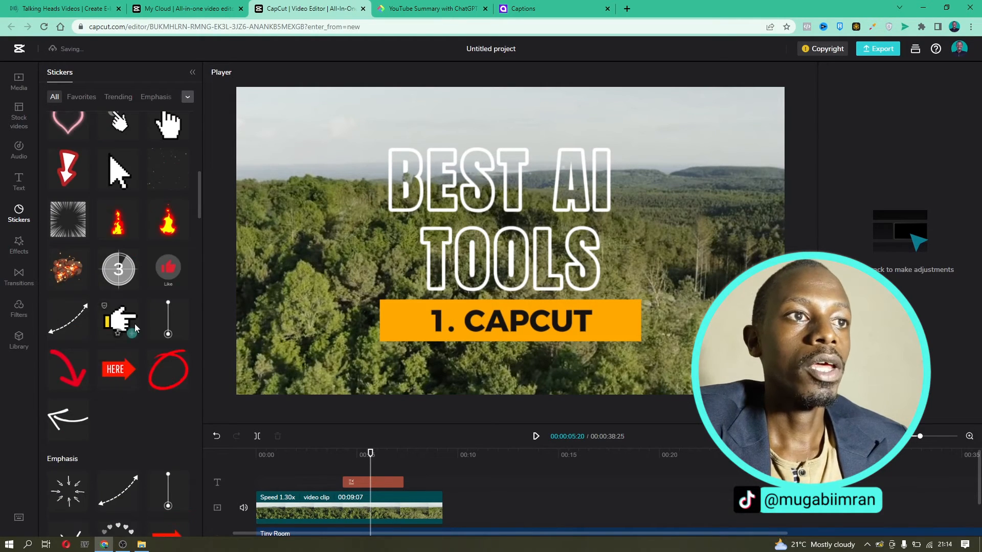
scroll(133, 318, down, 6)
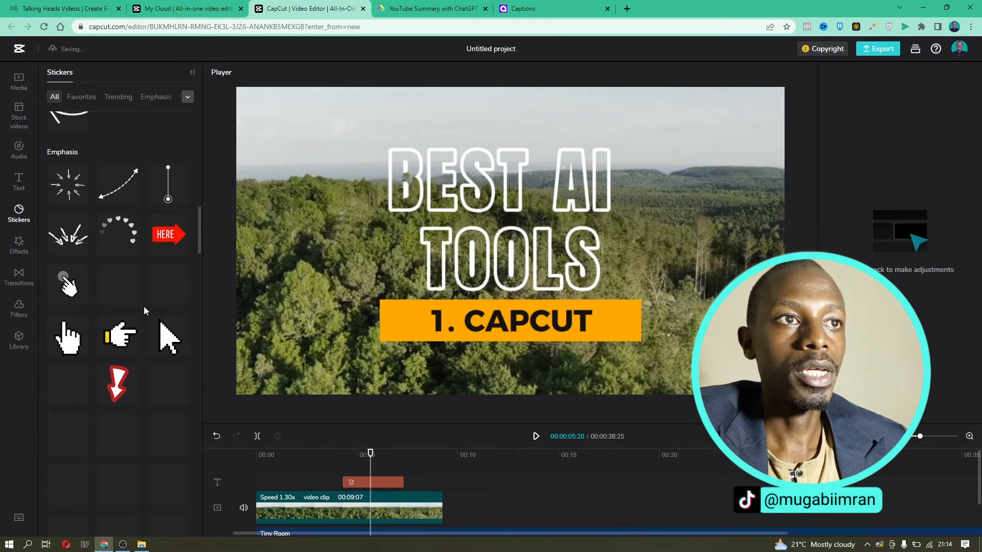
scroll(150, 351, down, 10)
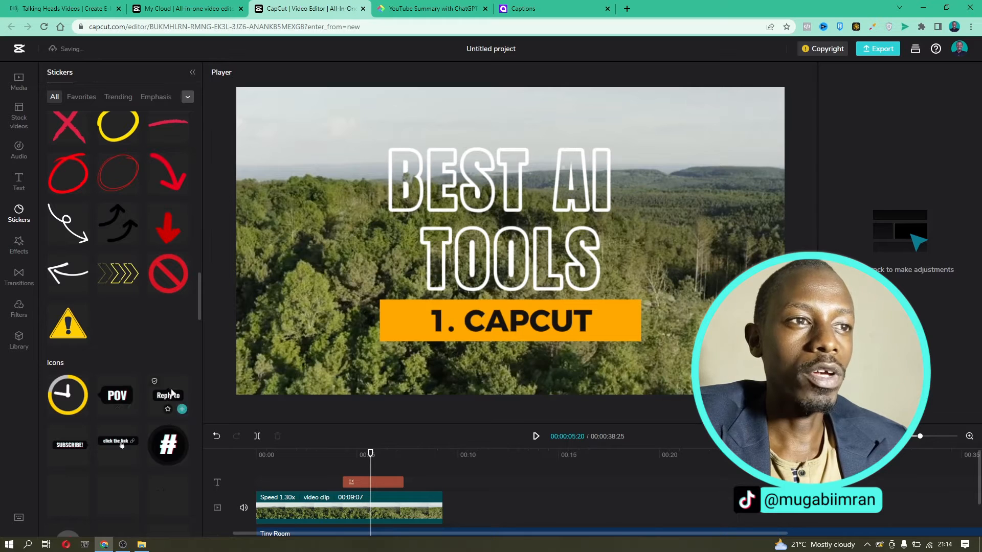
scroll(126, 358, down, 5)
scroll(126, 357, down, 3)
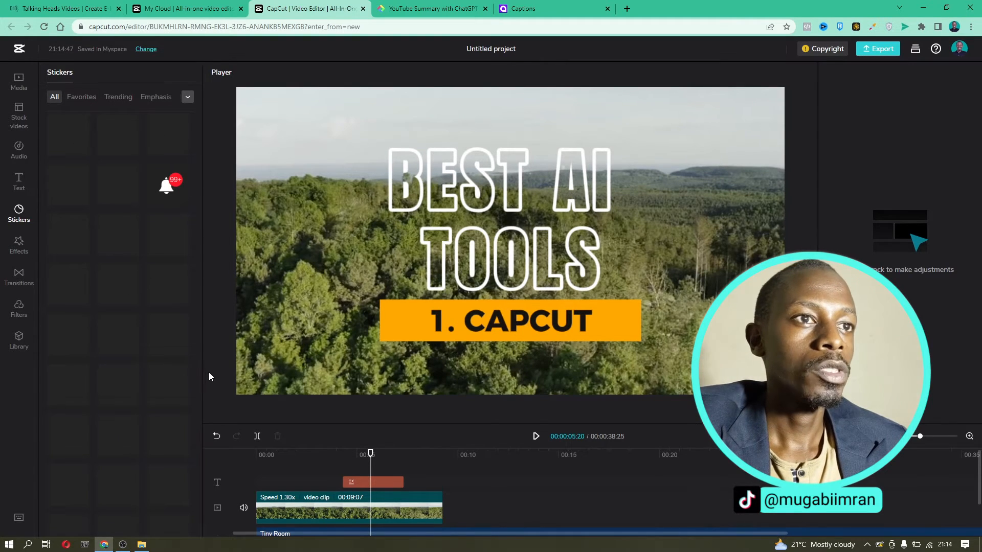
scroll(158, 379, up, 5)
scroll(156, 376, up, 10)
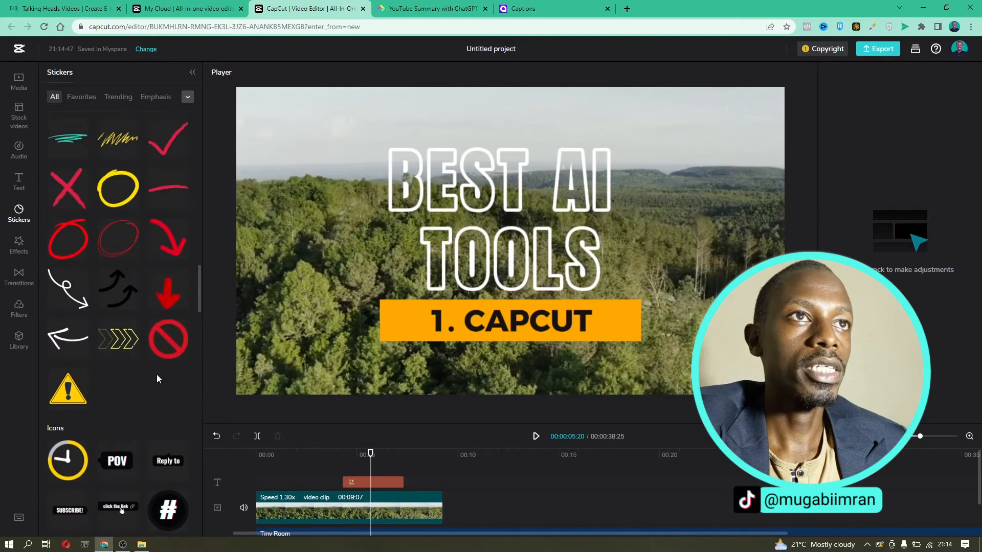
- Examine the full list of sticker categories and look through the Food stickers
click(187, 98)
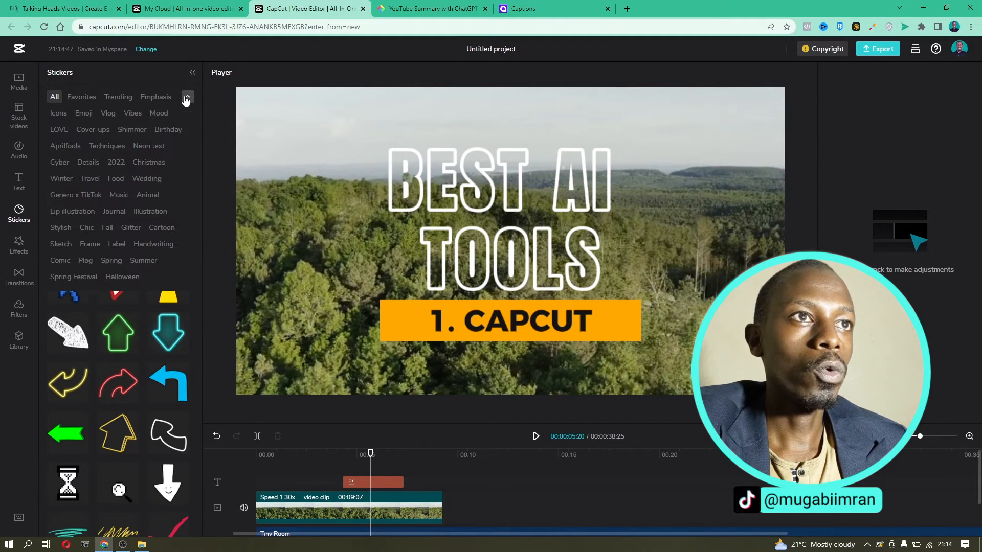
click(116, 178)
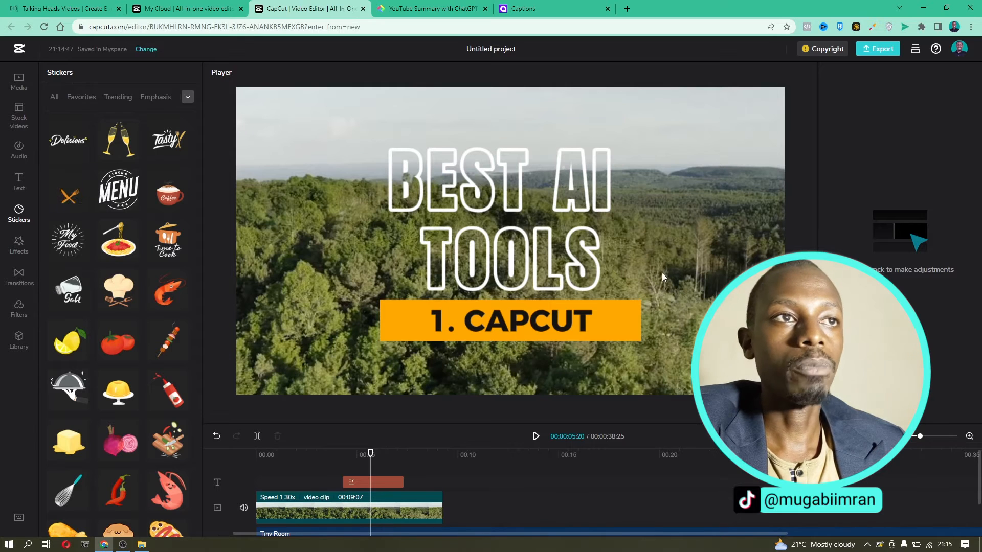
scroll(103, 360, down, 1)
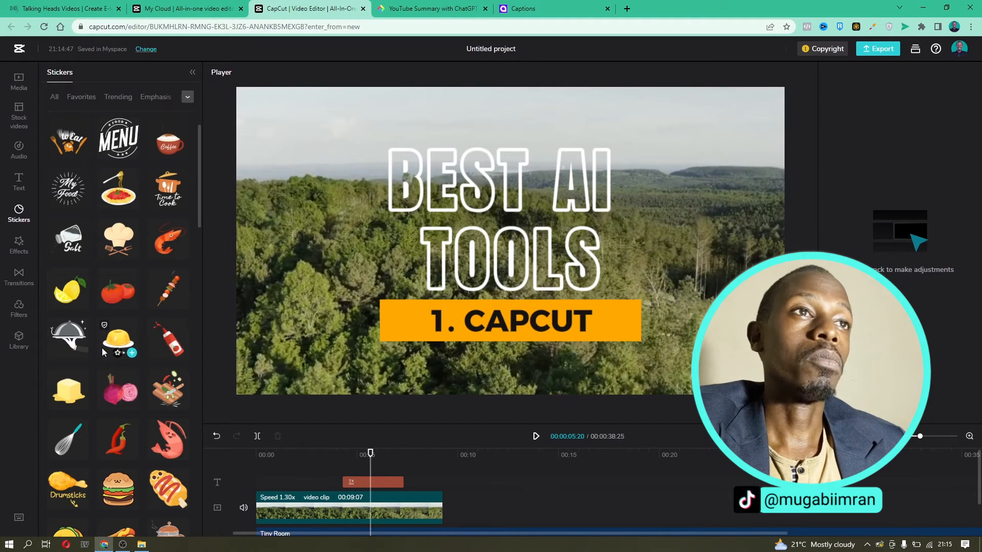
click(188, 97)
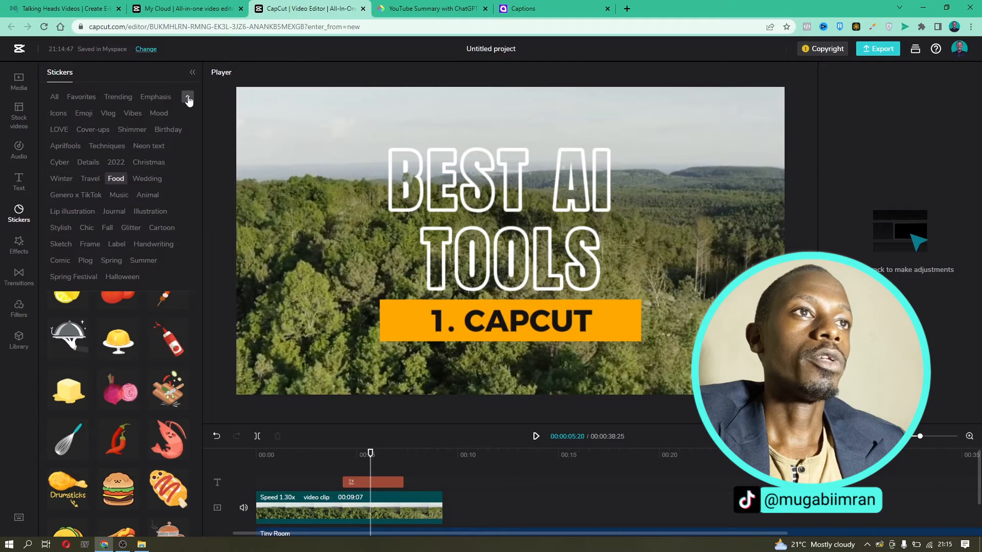
click(86, 145)
- Browse the video effects library from the Trending effects down to the Opening & closing category
click(19, 246)
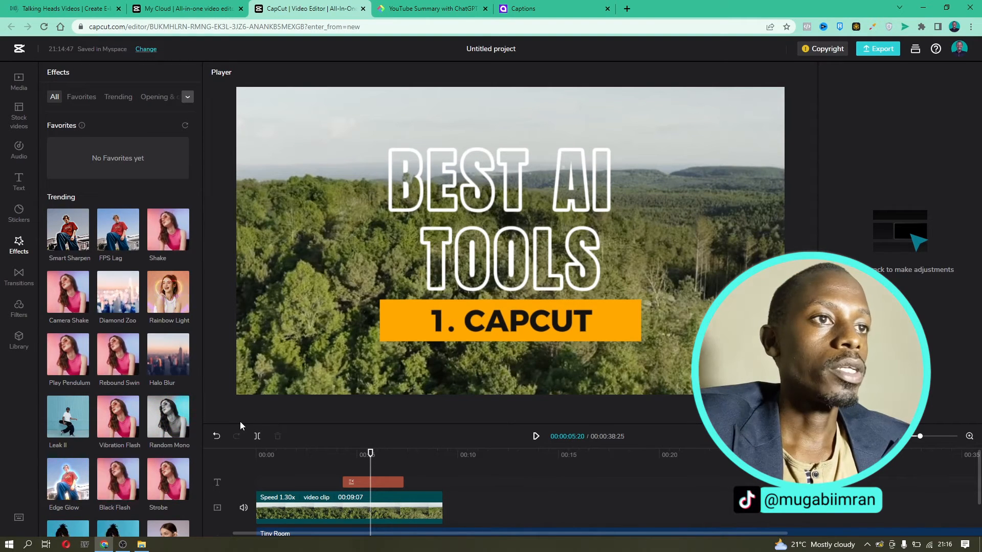
mouse_move(134, 351)
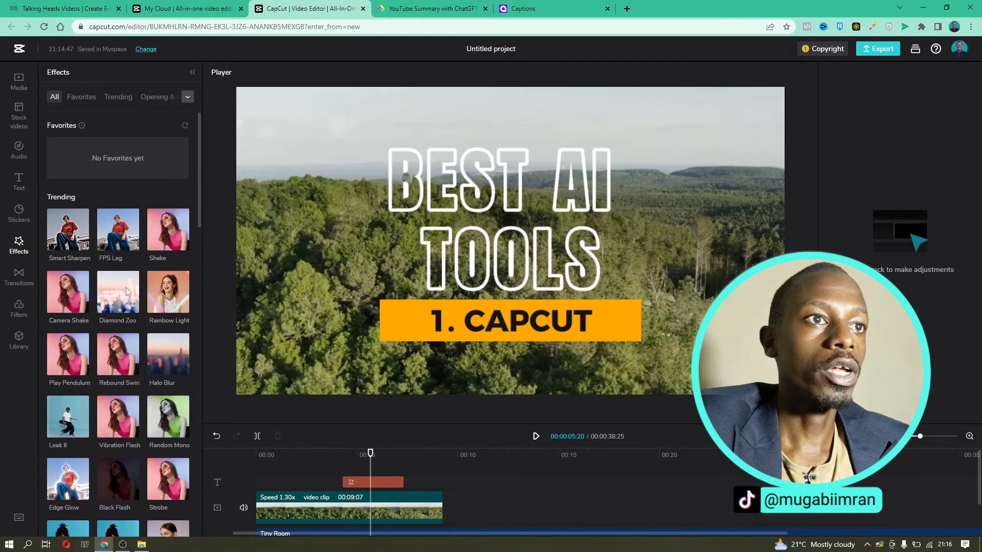
scroll(153, 353, down, 4)
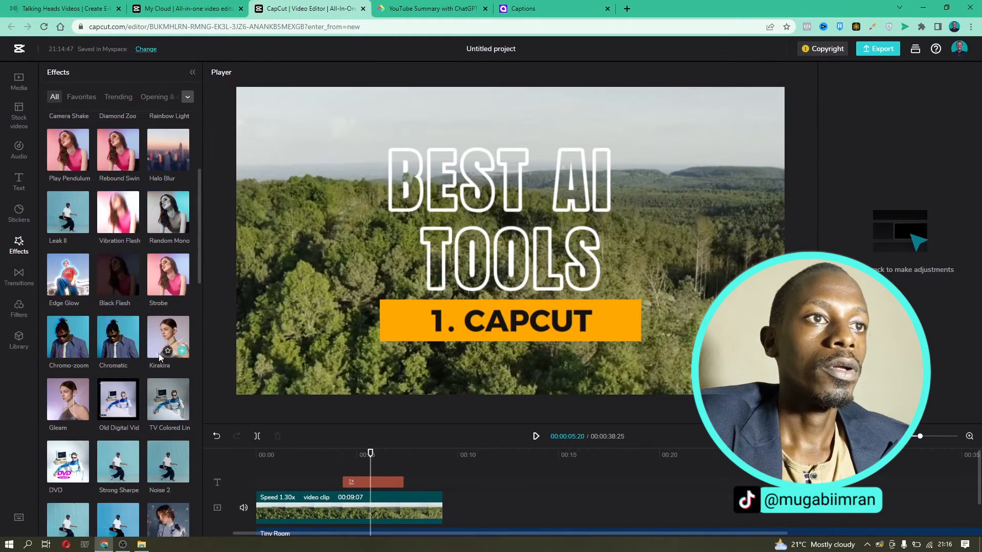
scroll(160, 356, down, 6)
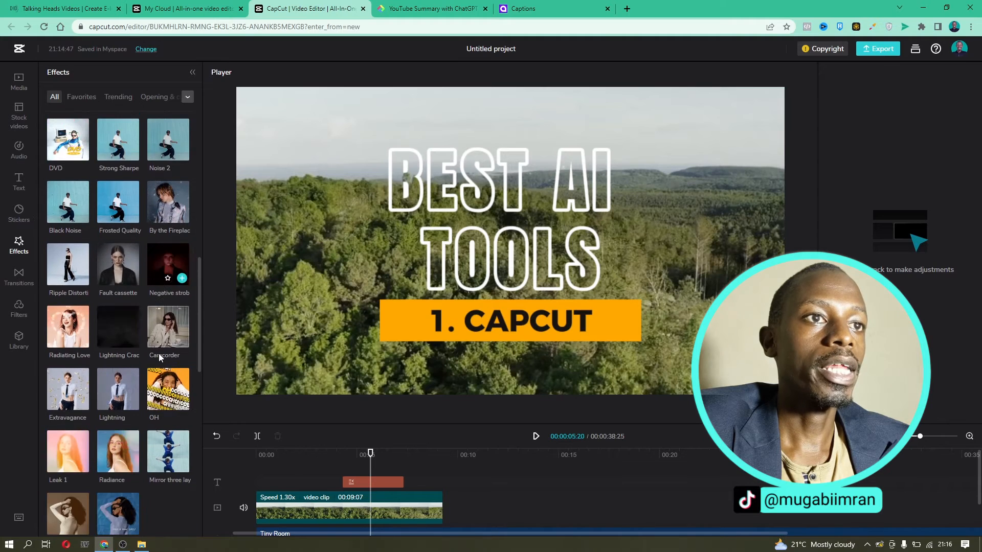
scroll(155, 356, down, 2)
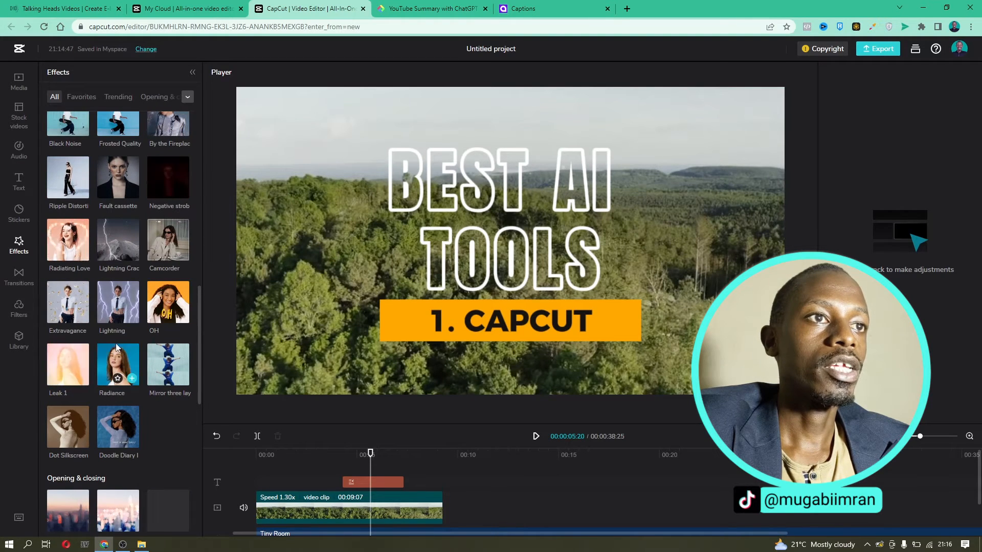
scroll(123, 305, down, 1)
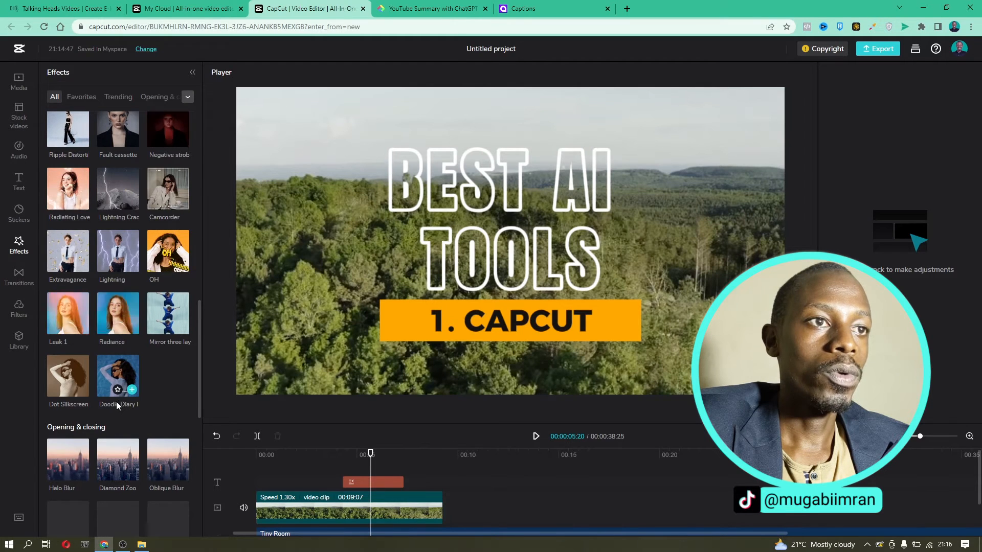
scroll(134, 403, down, 2)
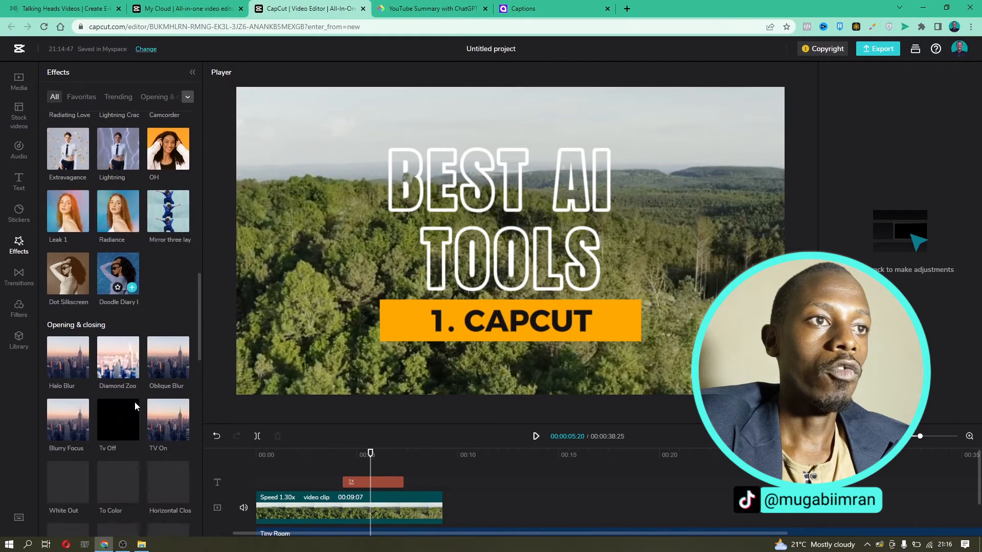
- Browse the video effects library from the Opening & closing category down to Lens, and return to the Trending effects
mouse_move(129, 376)
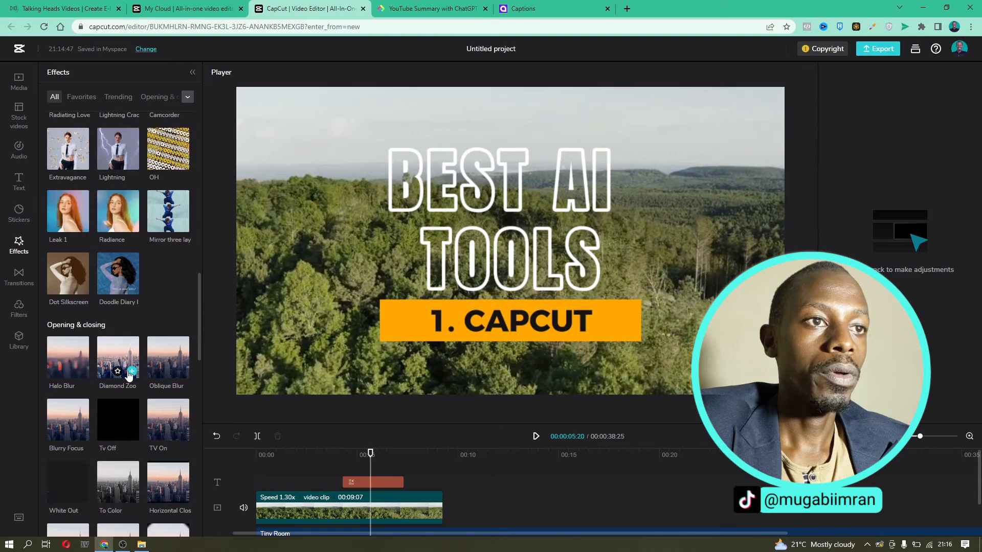
scroll(129, 376, down, 5)
mouse_move(168, 305)
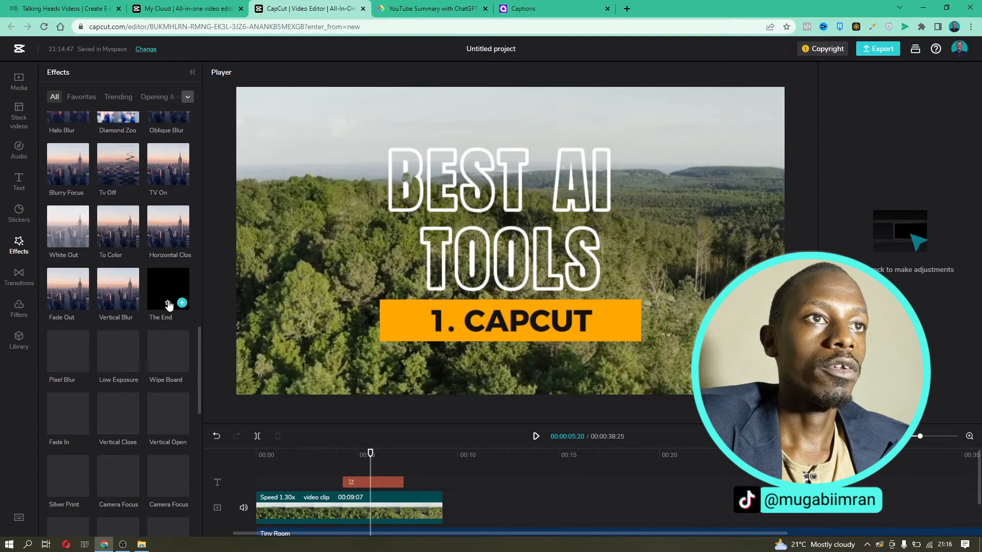
mouse_move(176, 236)
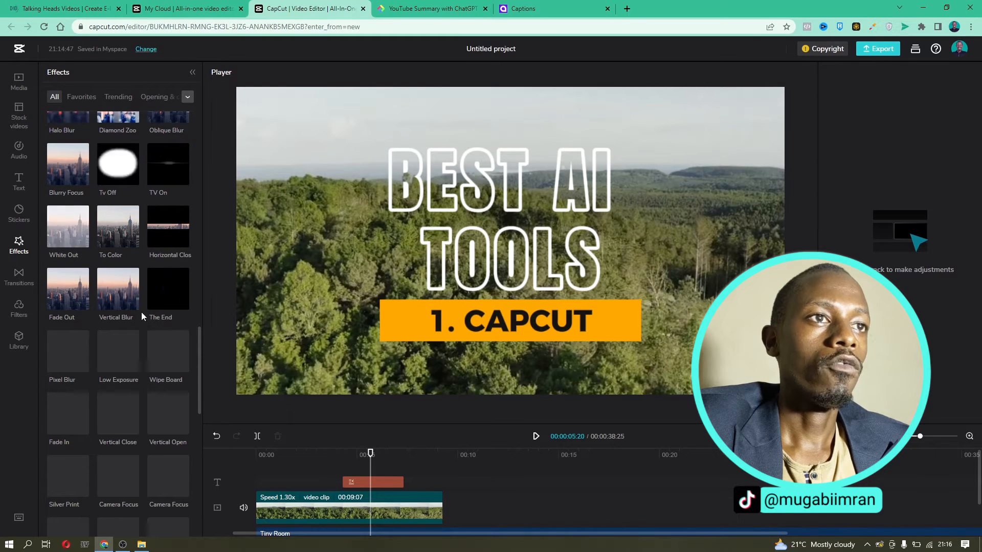
mouse_move(144, 317)
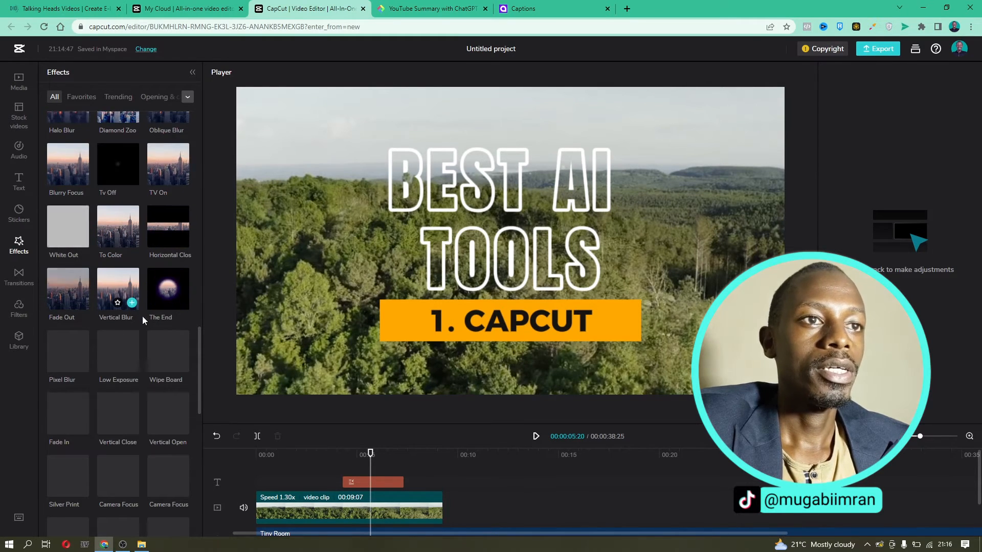
scroll(153, 333, down, 10)
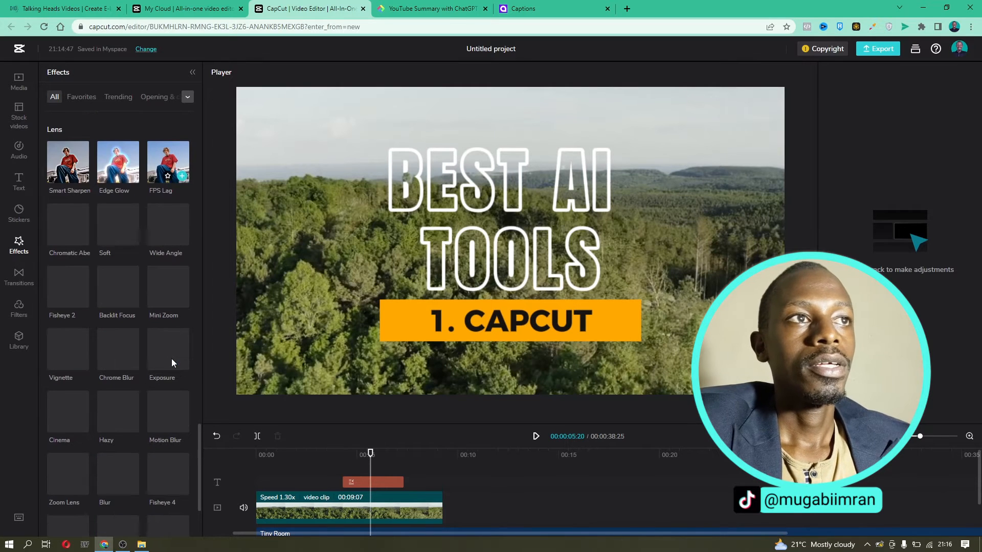
scroll(171, 360, up, 15)
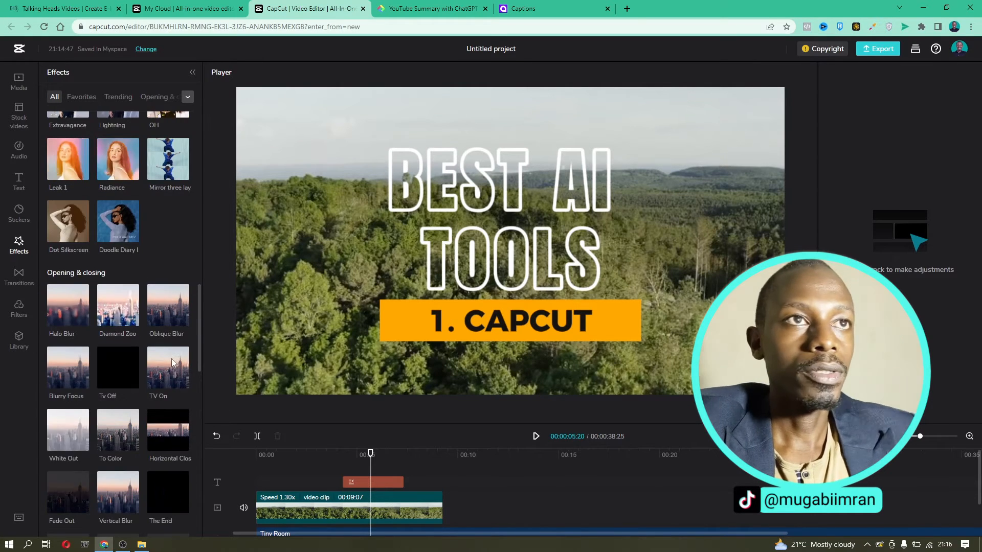
scroll(171, 358, up, 5)
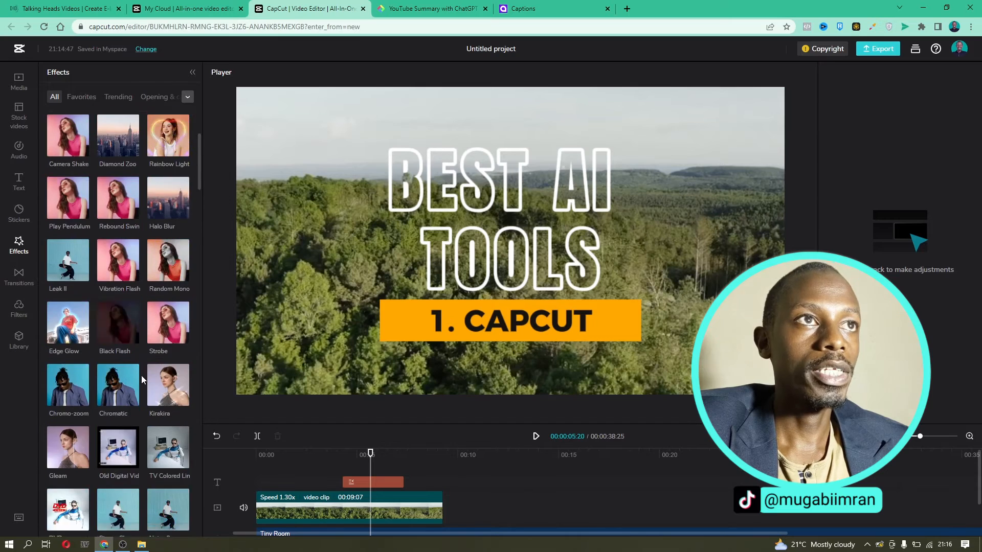
scroll(141, 378, up, 3)
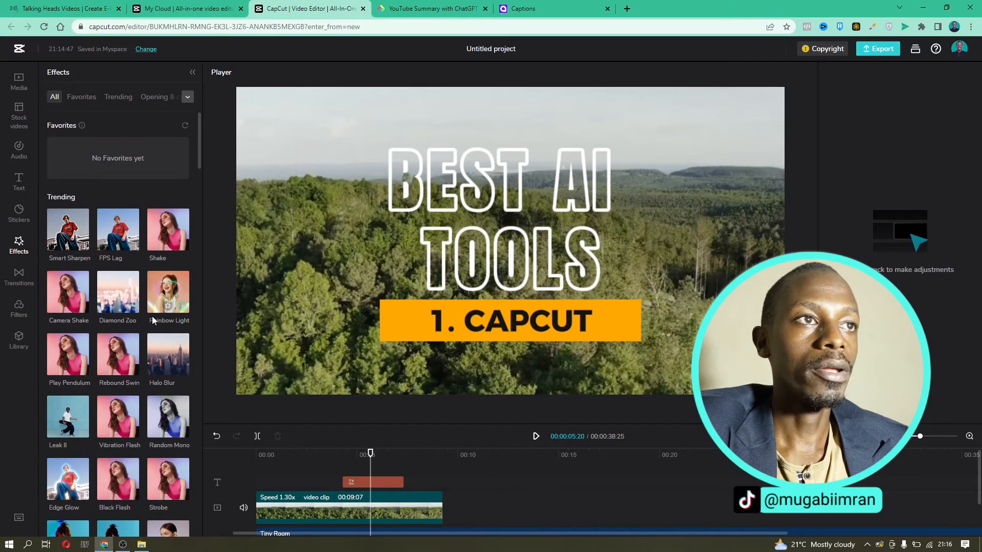
scroll(150, 316, down, 3)
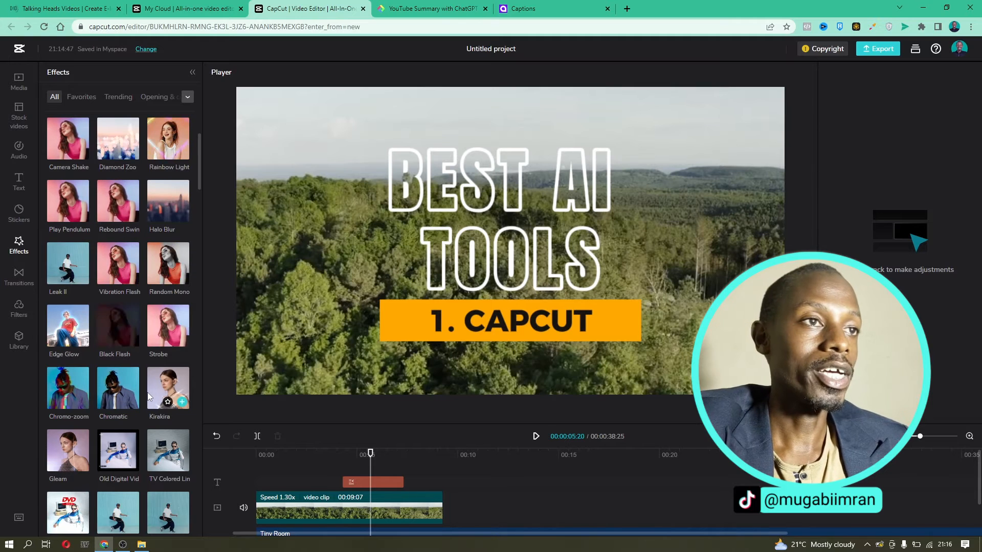
scroll(148, 396, up, 3)
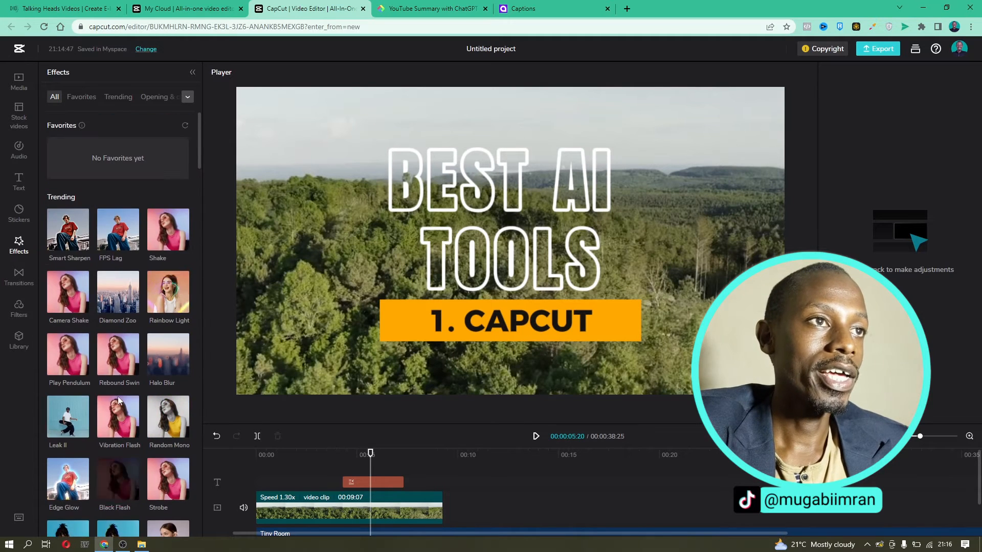
- Browse the transitions library through the Overlay, Camera, Blur, Basic, Light Effect and Glitch categories
click(19, 278)
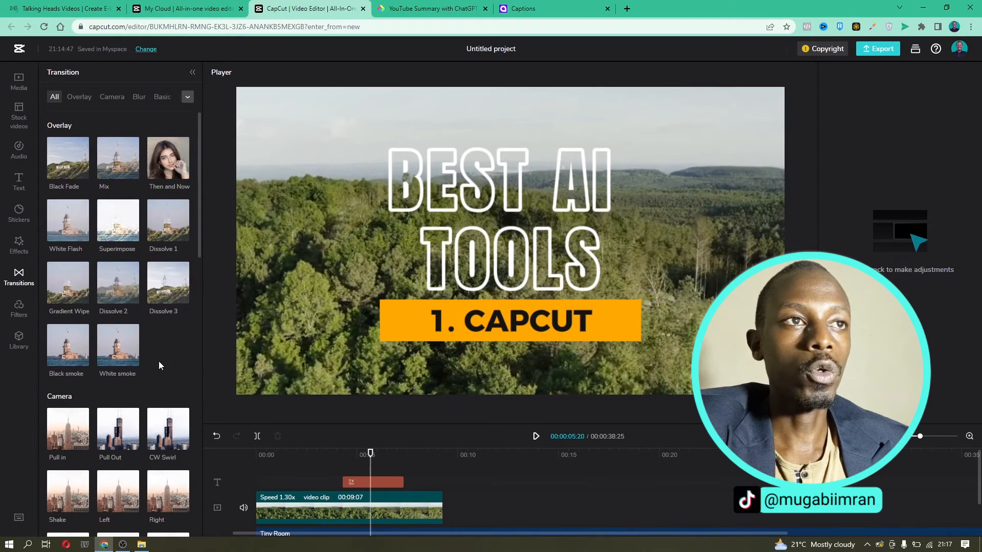
scroll(113, 242, down, 10)
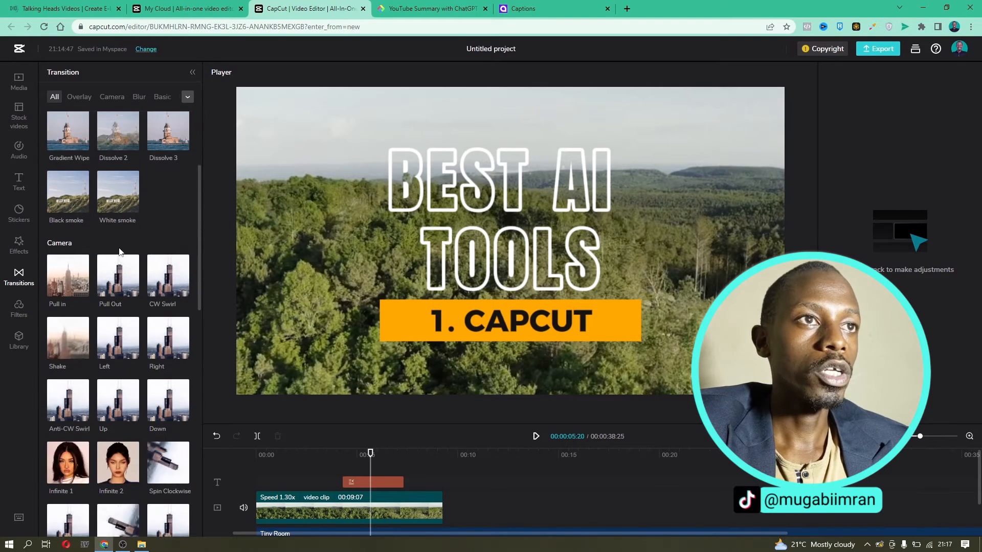
scroll(118, 247, up, 6)
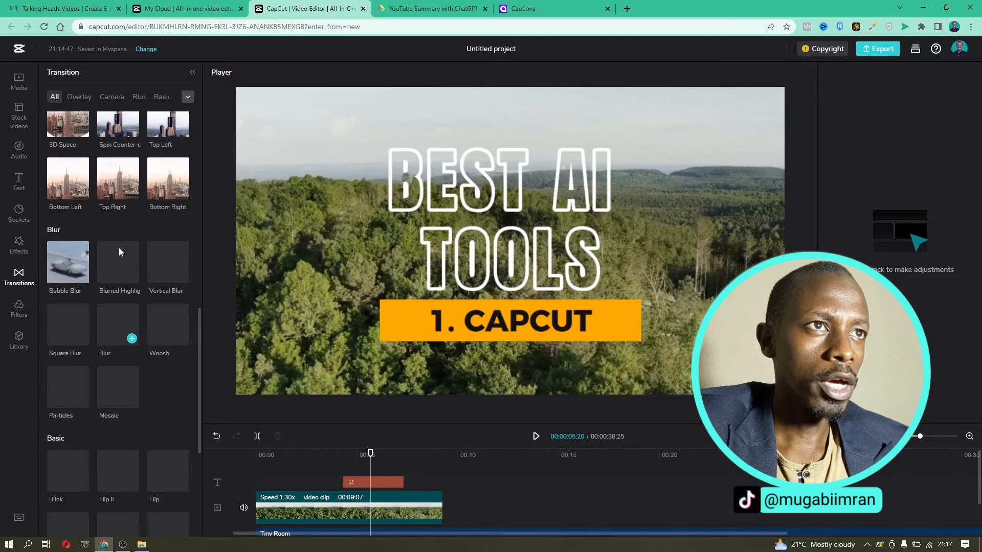
scroll(119, 247, up, 1)
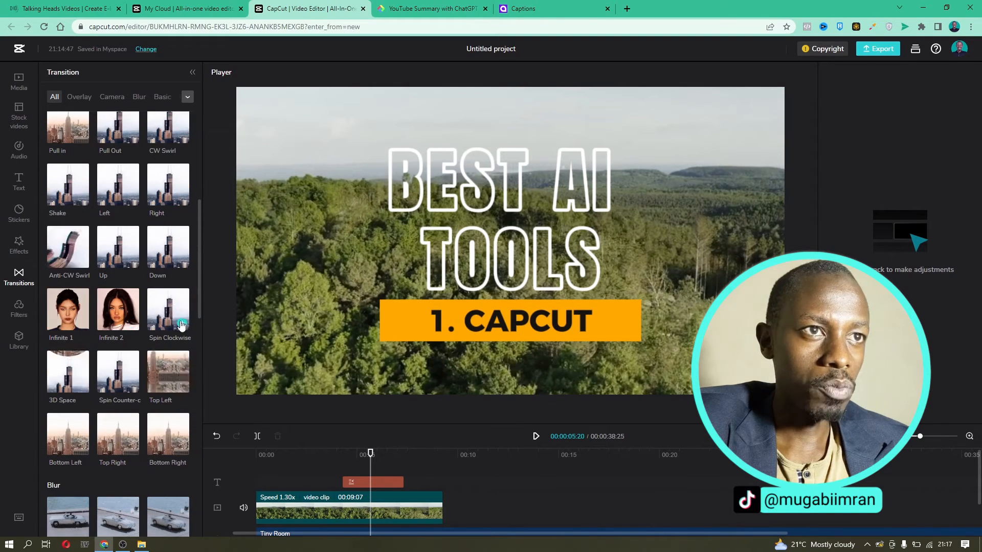
scroll(146, 316, up, 6)
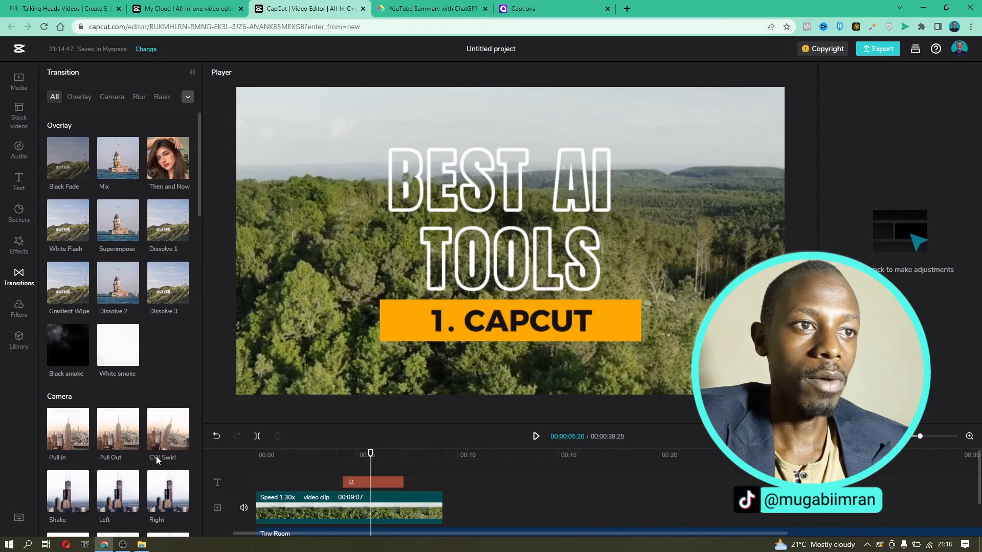
mouse_move(171, 295)
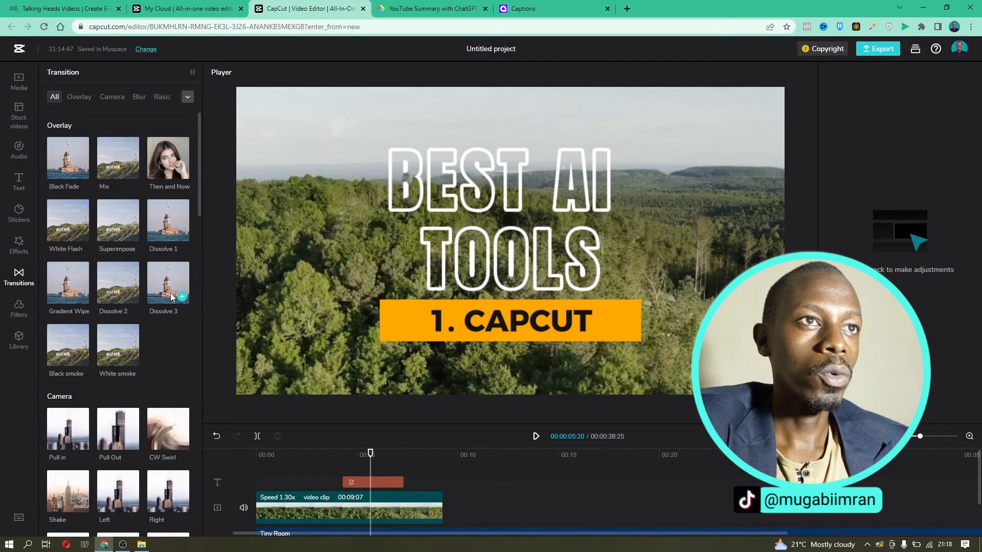
scroll(169, 298, down, 10)
scroll(169, 300, up, 3)
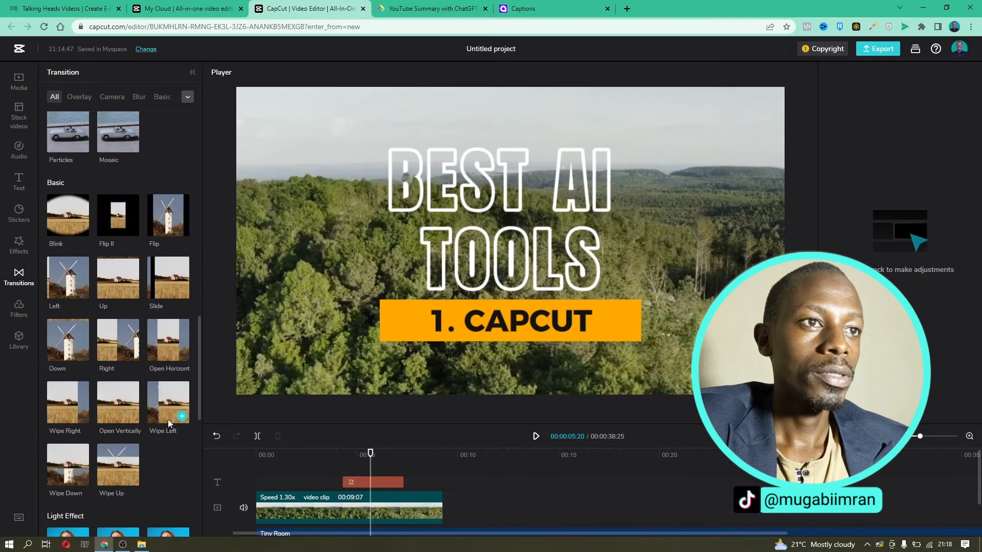
scroll(125, 416, down, 4)
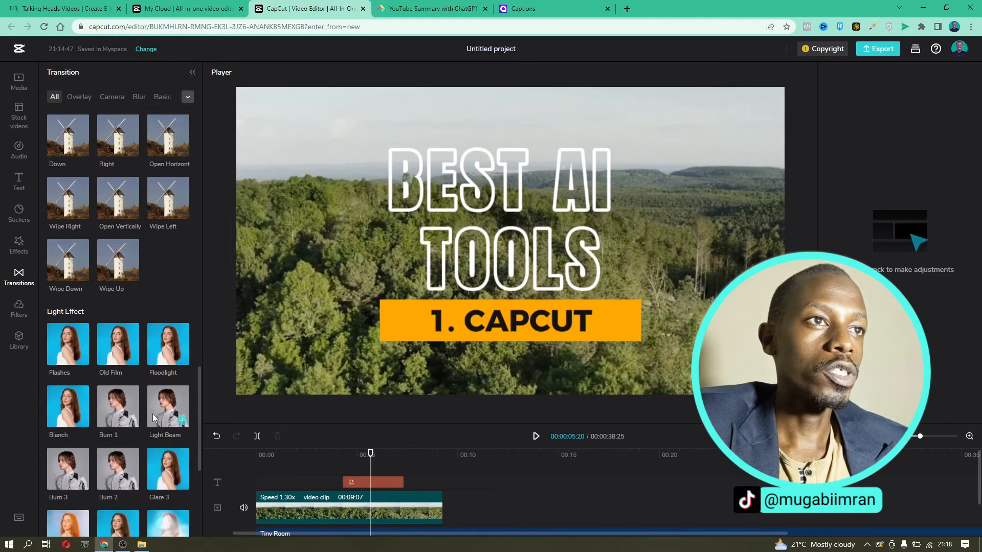
scroll(132, 400, down, 5)
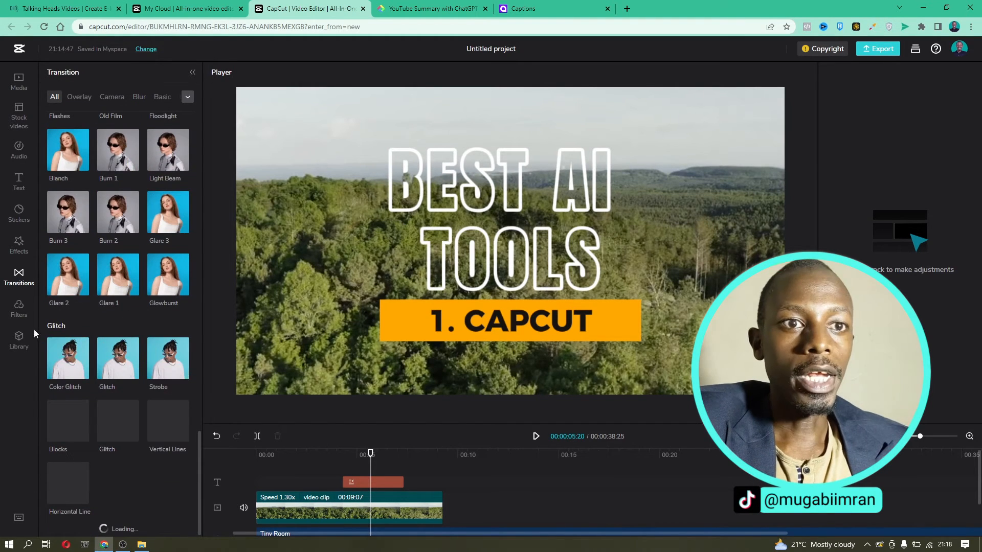
- Compare the Life filters in the filter library with the Trending video effects
click(20, 313)
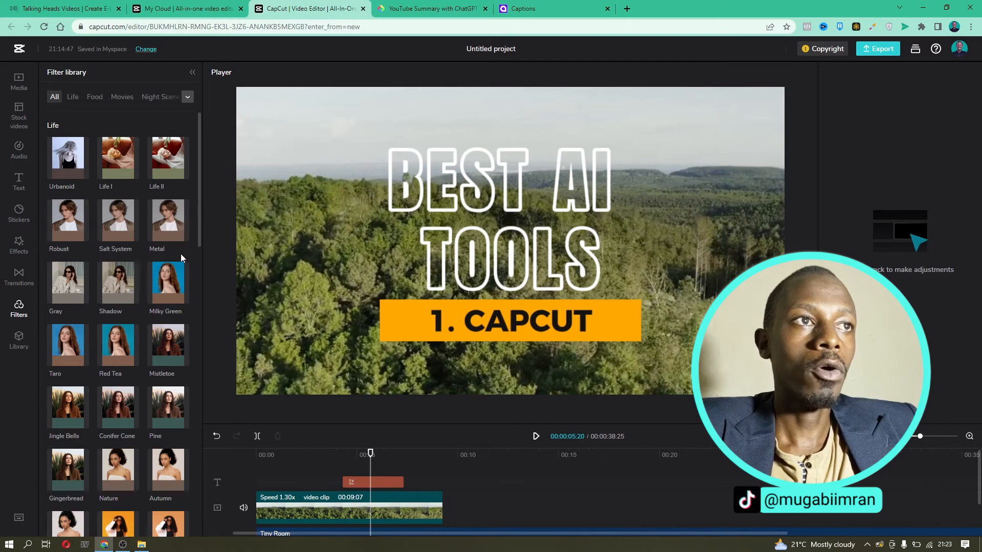
click(19, 243)
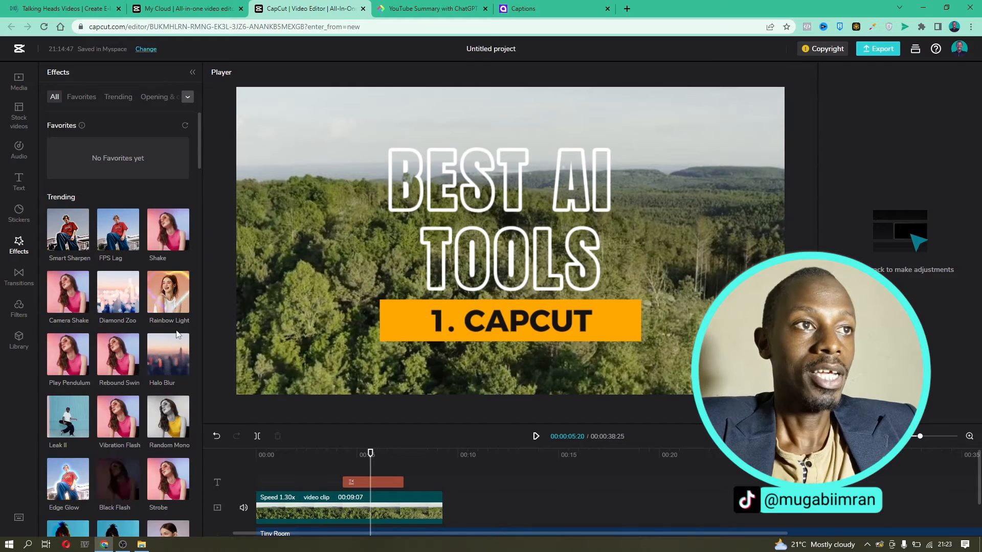
click(19, 309)
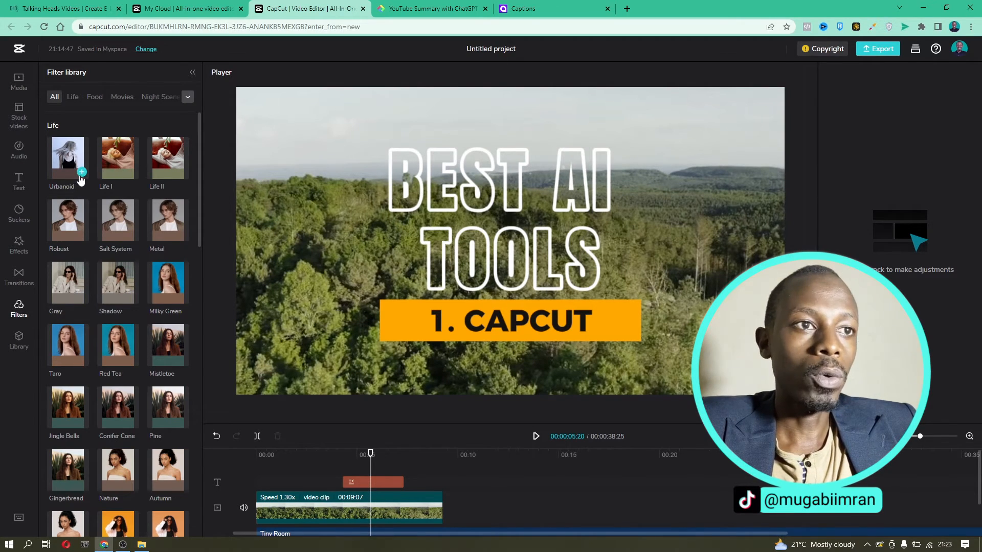
mouse_move(83, 175)
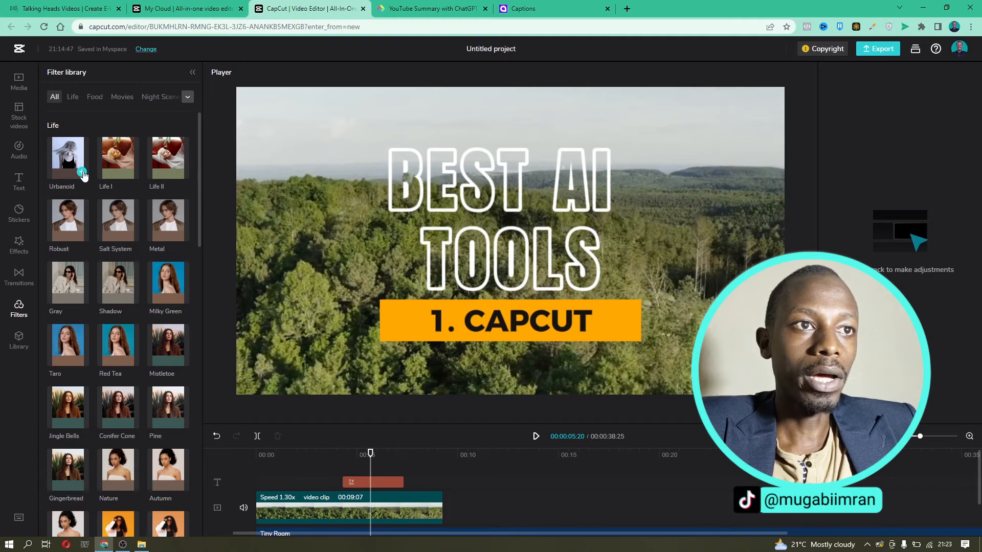
click(19, 244)
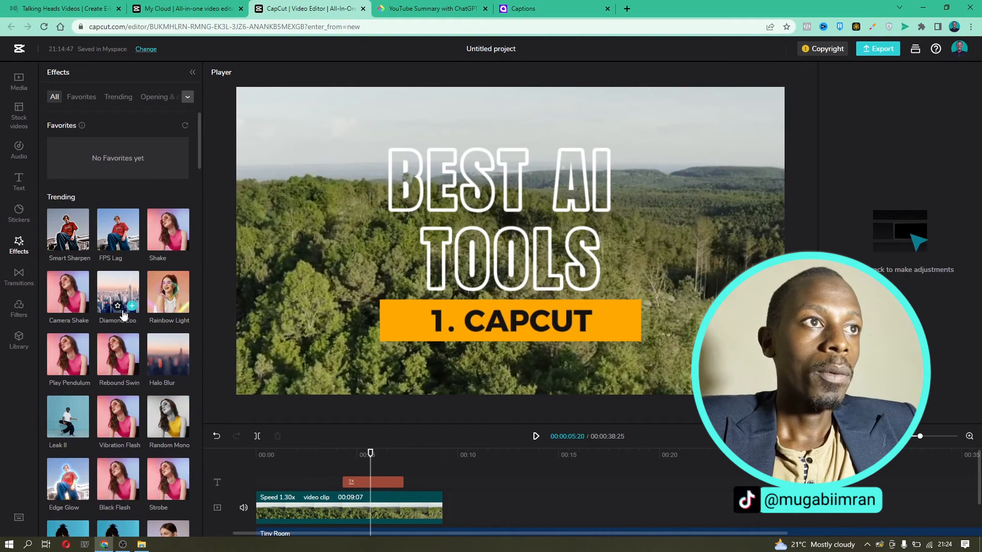
- Add the Mistletoe filter at the playhead and test its intensity at 0 before restoring it to 100
click(18, 309)
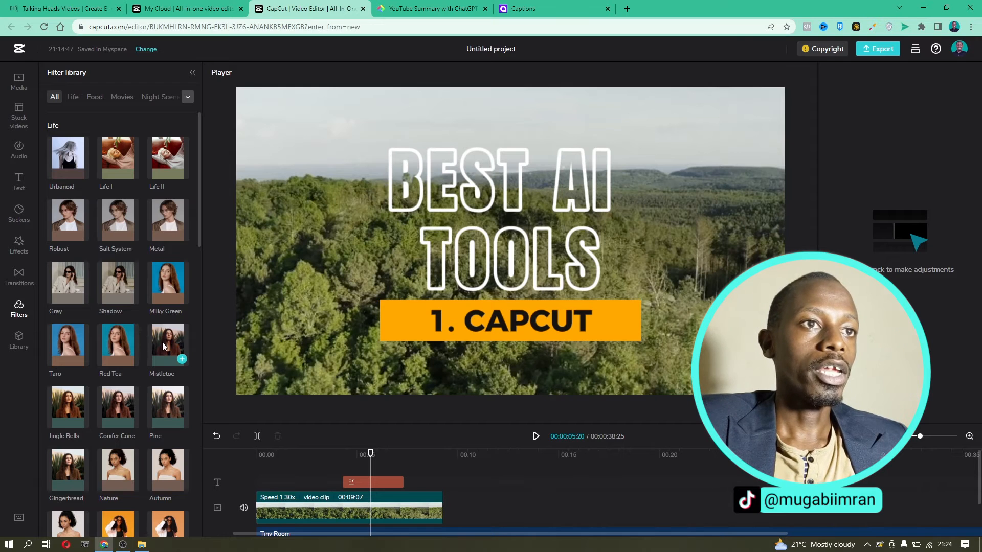
click(182, 360)
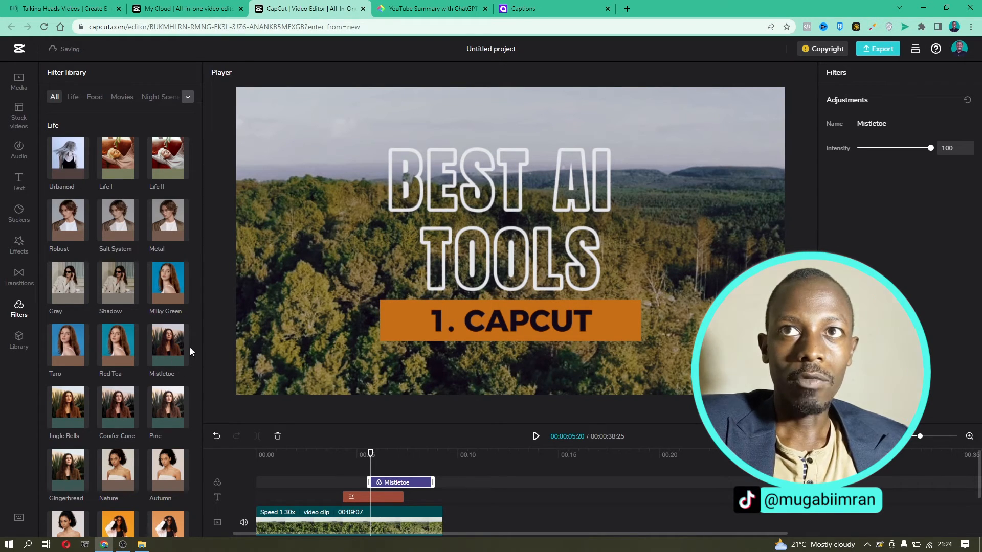
drag(931, 149, 856, 156)
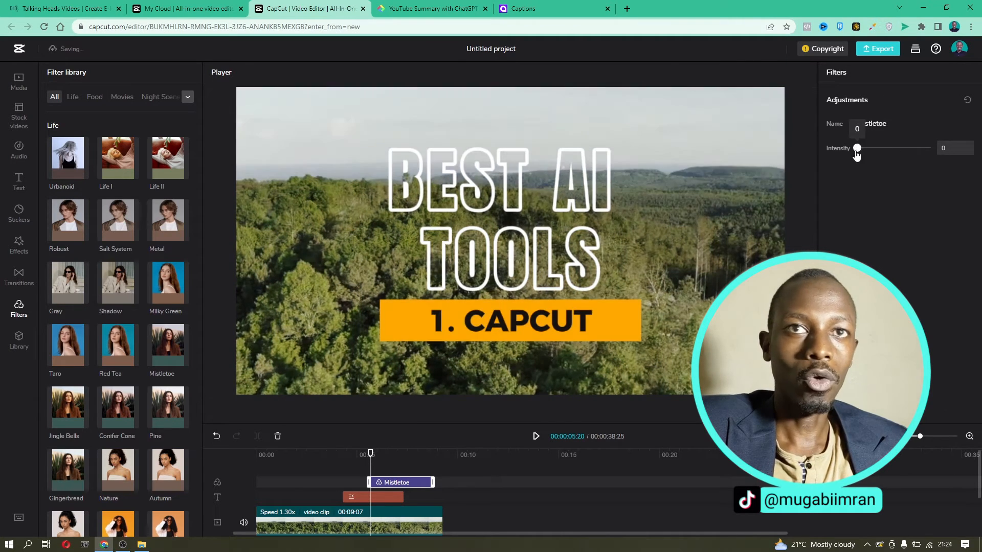
drag(915, 151, 808, 149)
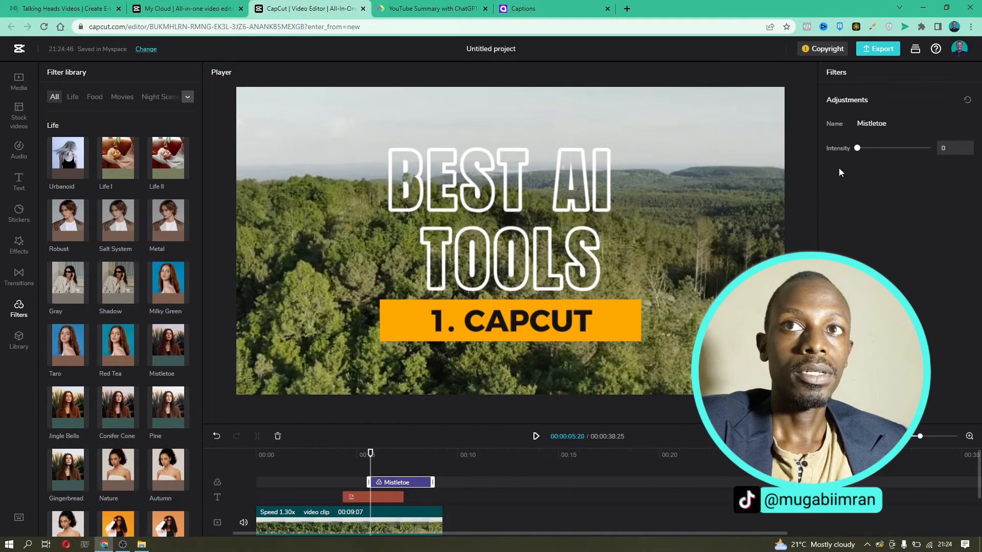
click(856, 148)
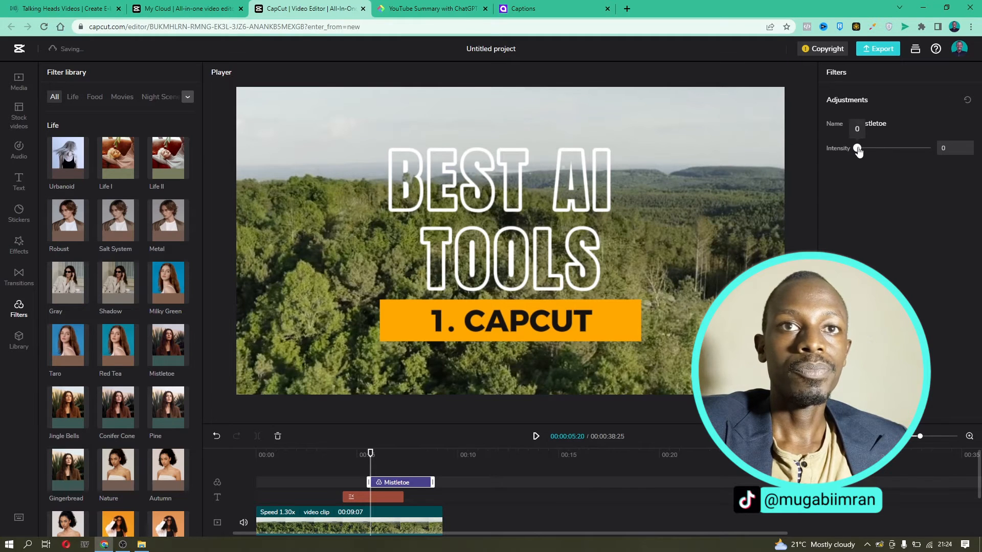
drag(857, 151, 929, 156)
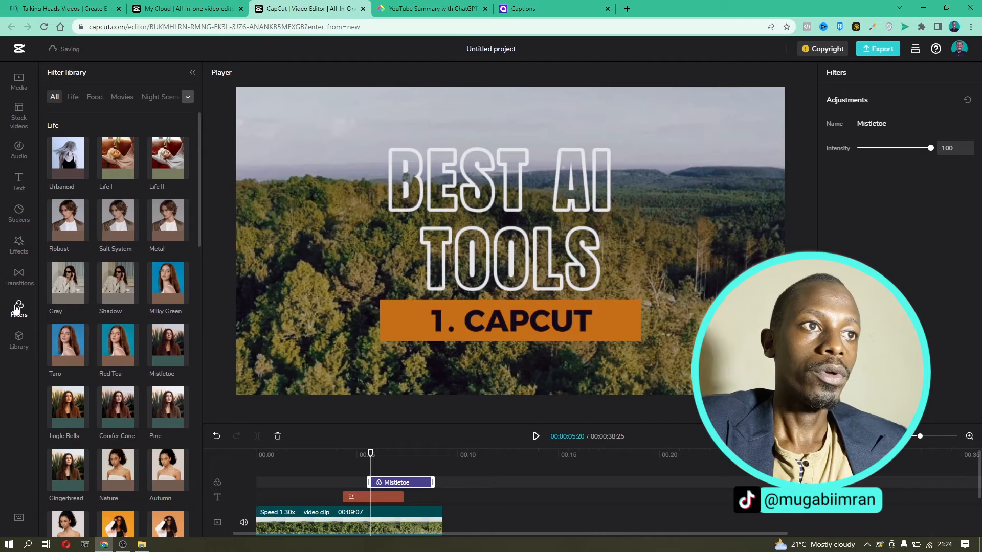
- Look through the GIFs and stickers that GIPHY provides in the material library
click(22, 349)
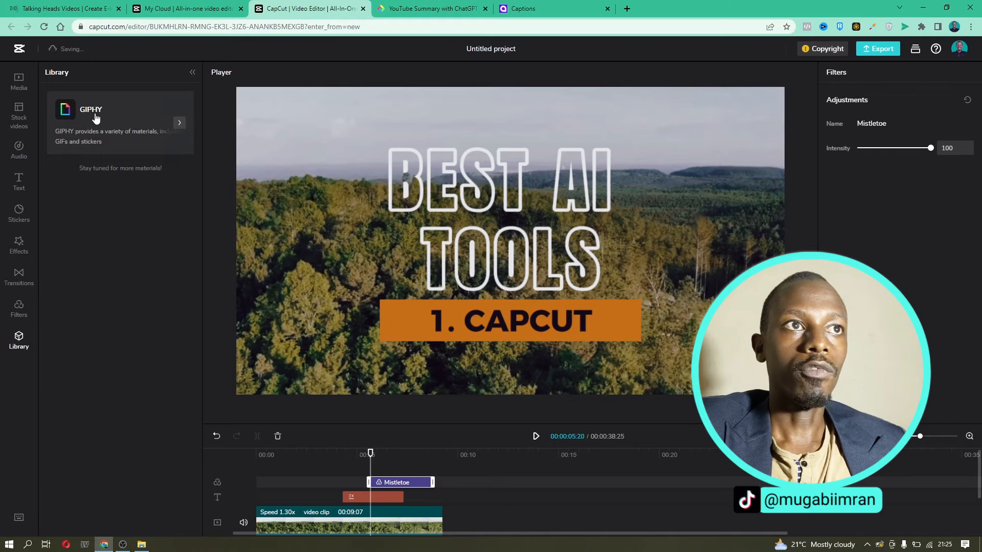
click(125, 131)
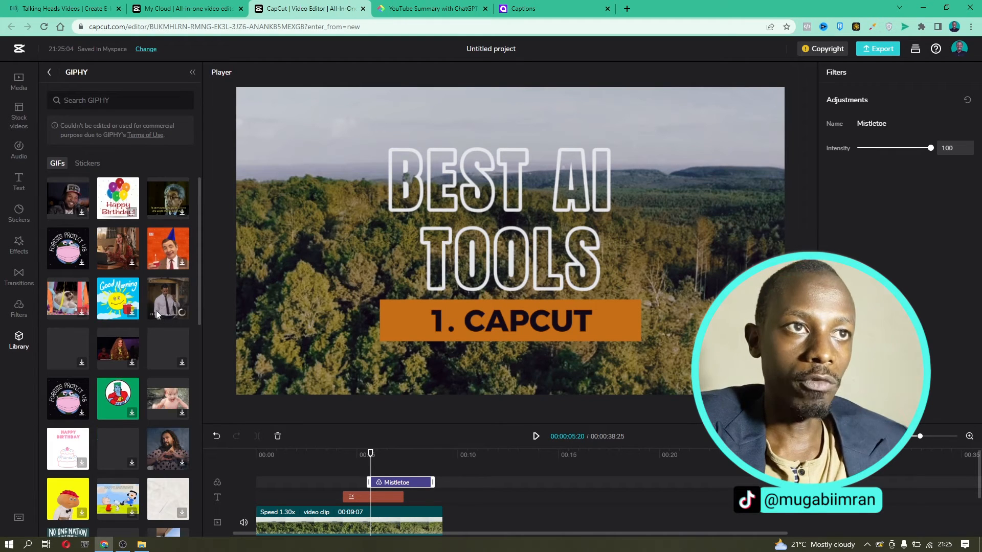
click(88, 163)
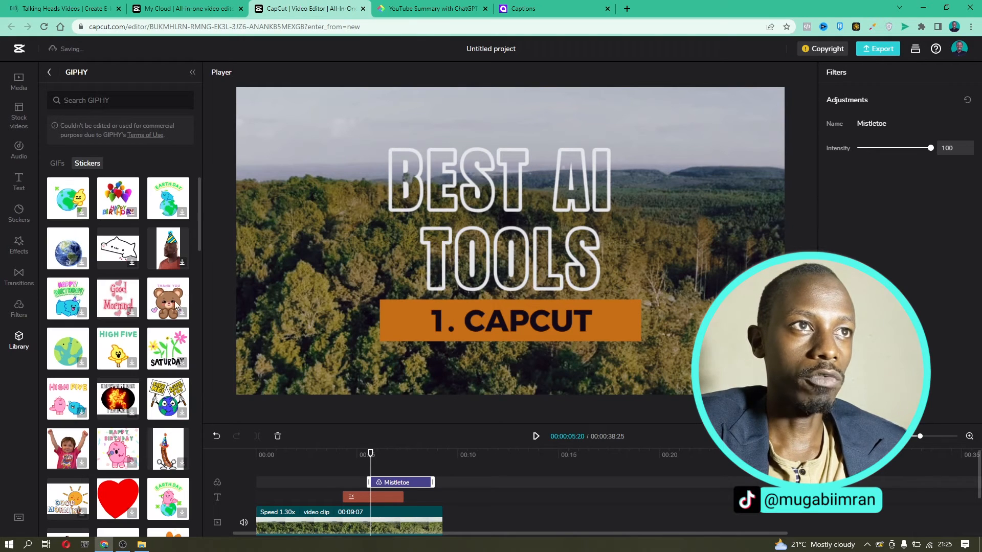
click(57, 164)
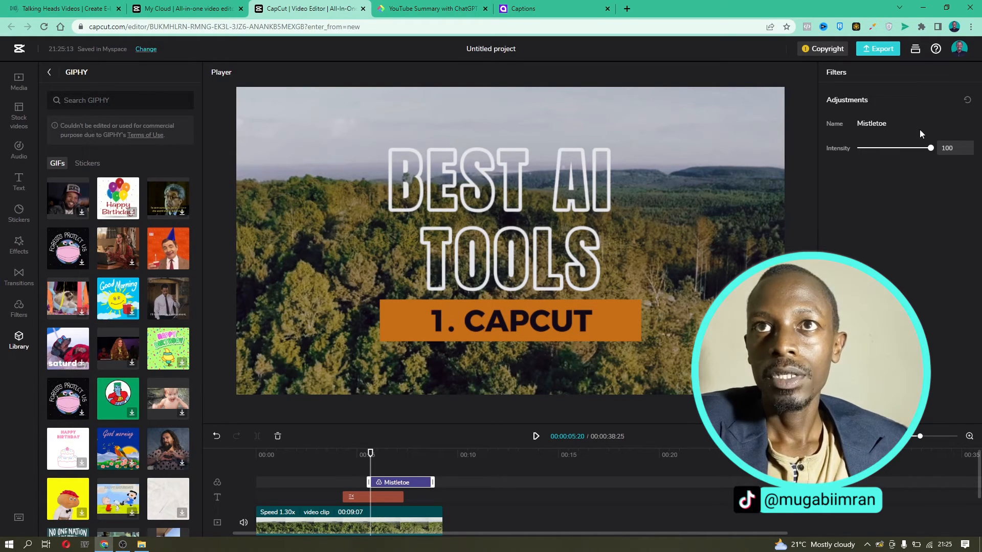
- Search the stock videos for "AI" and add the snowy aerial clip to the timeline
click(897, 53)
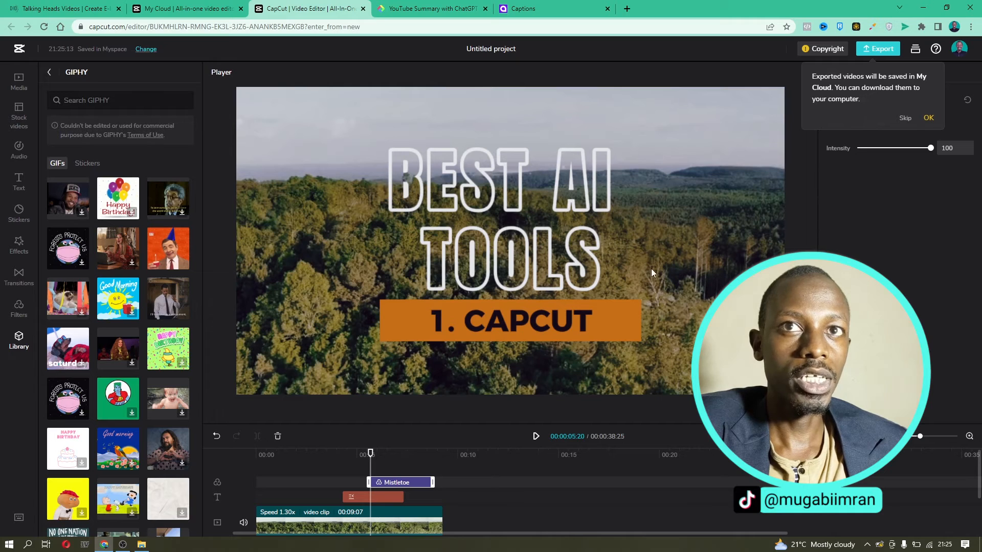
click(720, 243)
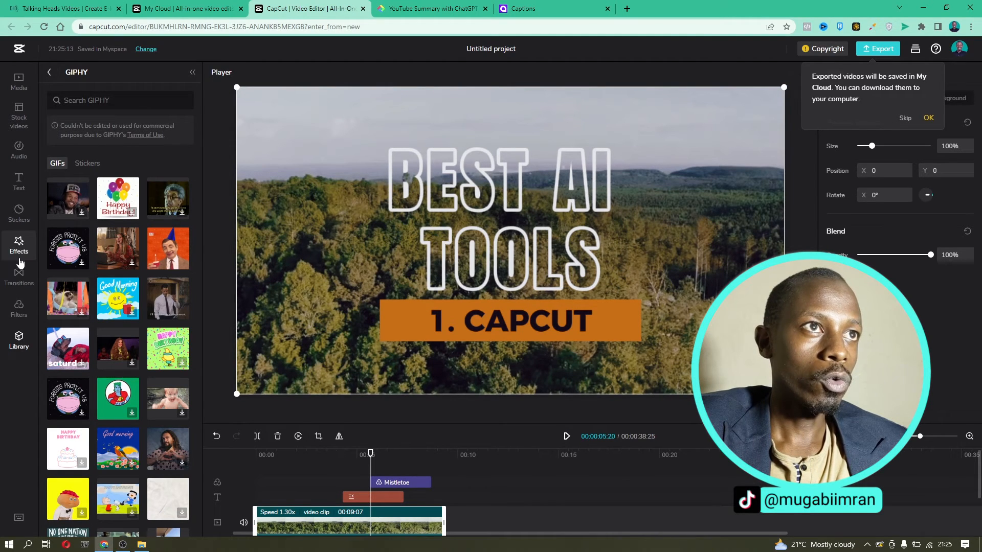
click(19, 115)
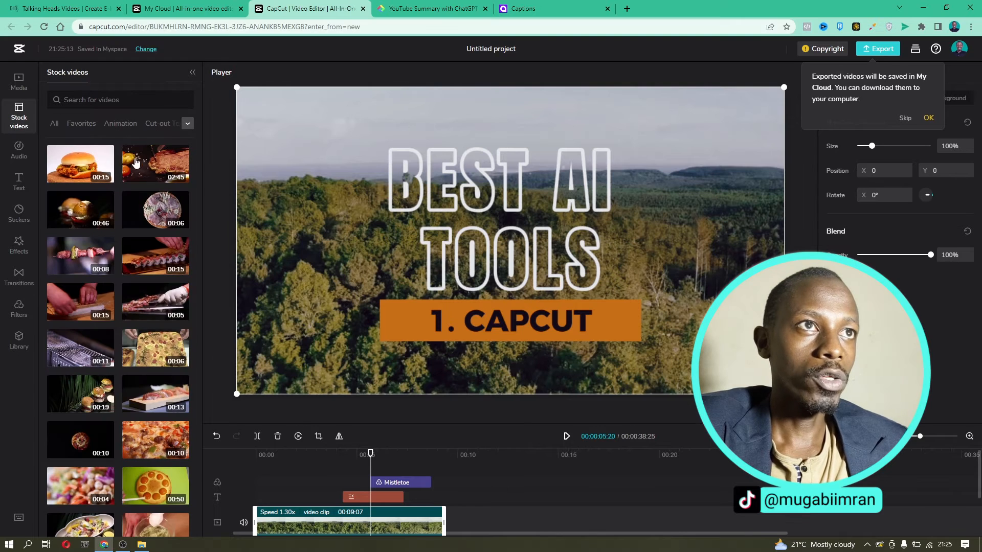
click(102, 101)
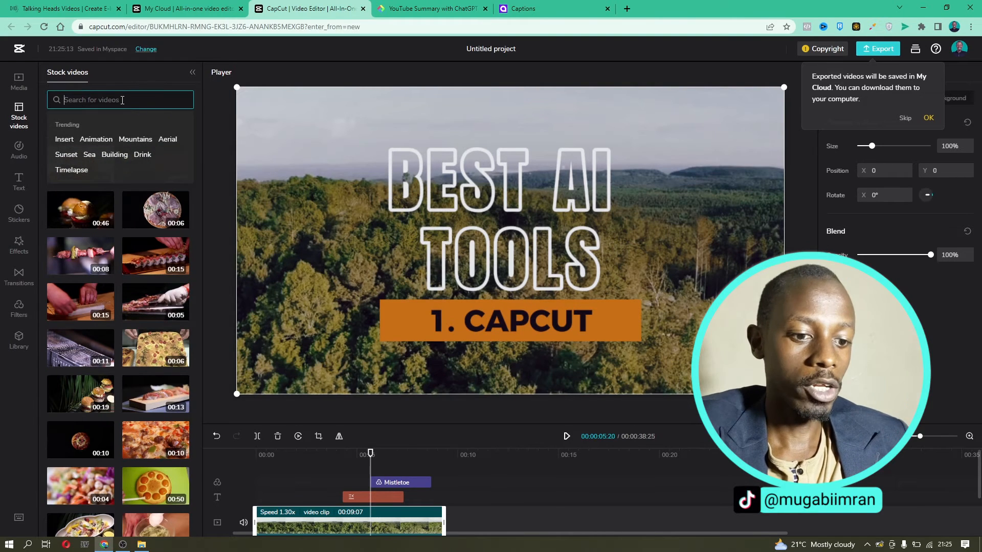
text(AR)
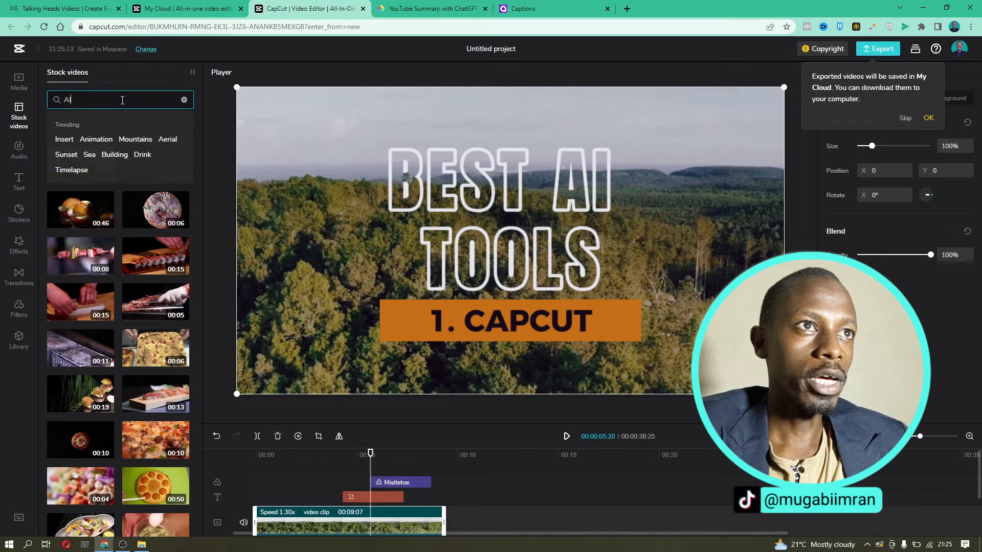
key(Return)
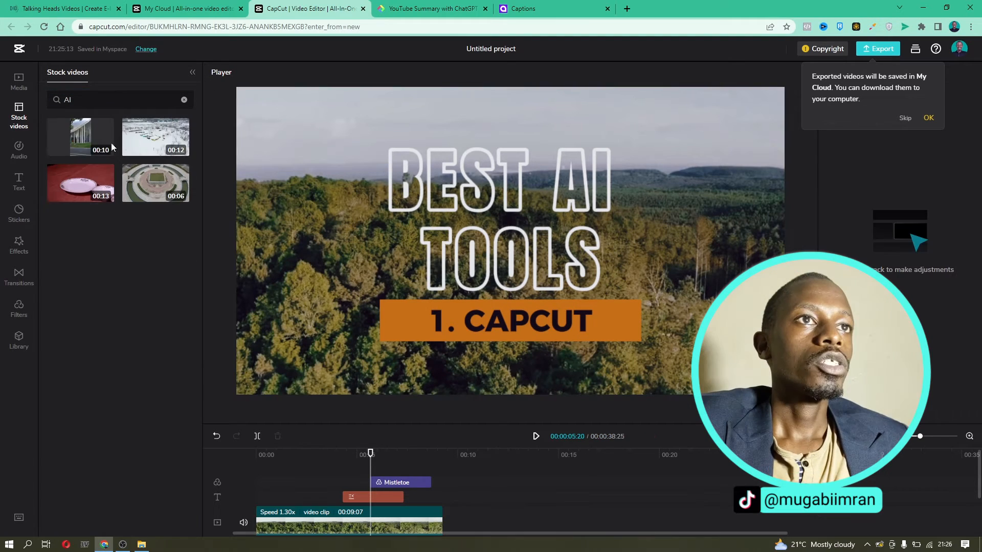
mouse_move(181, 151)
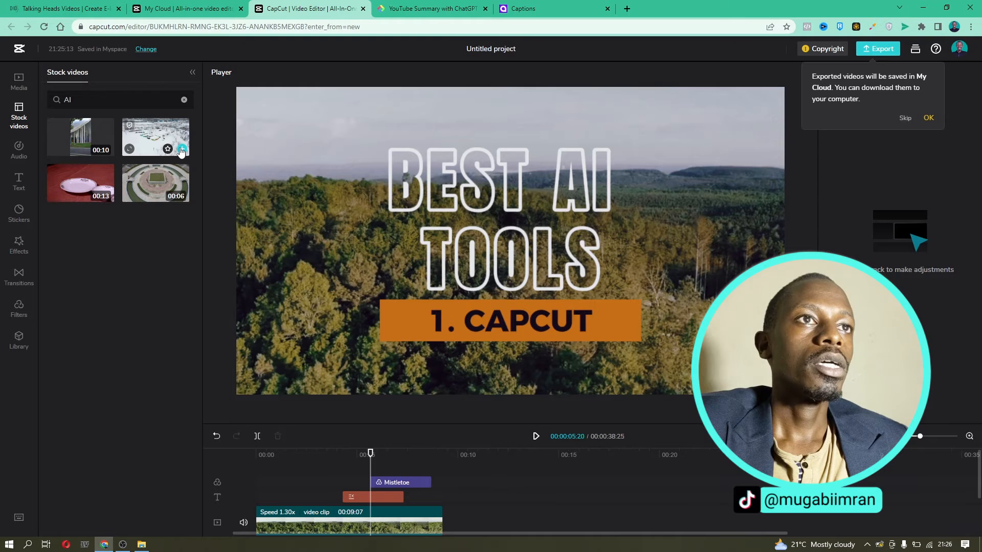
click(182, 150)
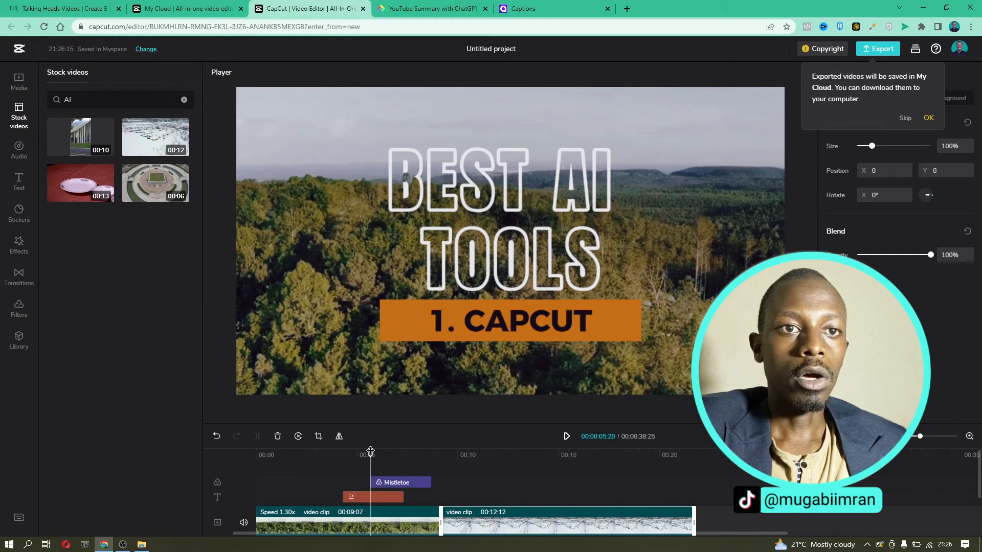
- Preview the snowy clip on the timeline and move it ahead of the forest clip
click(473, 453)
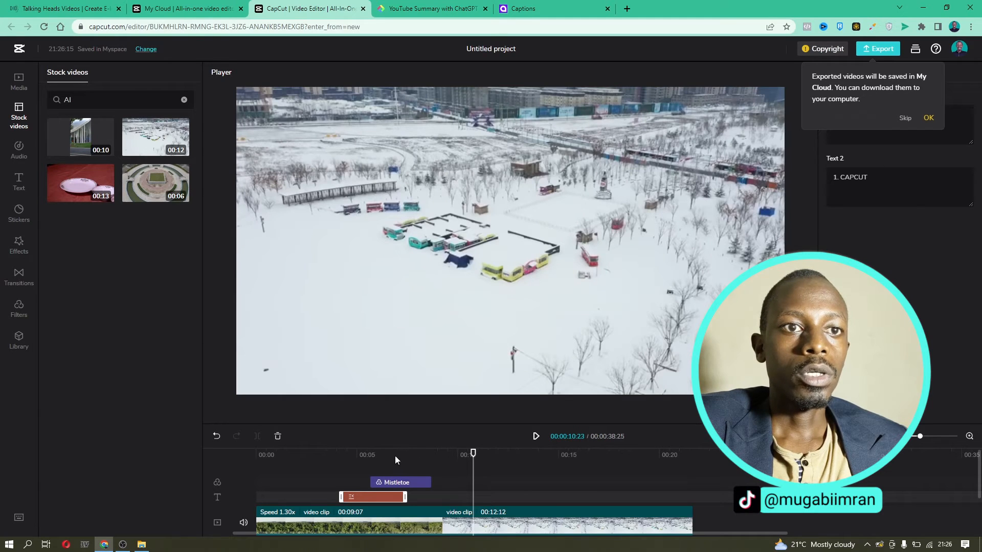
click(367, 454)
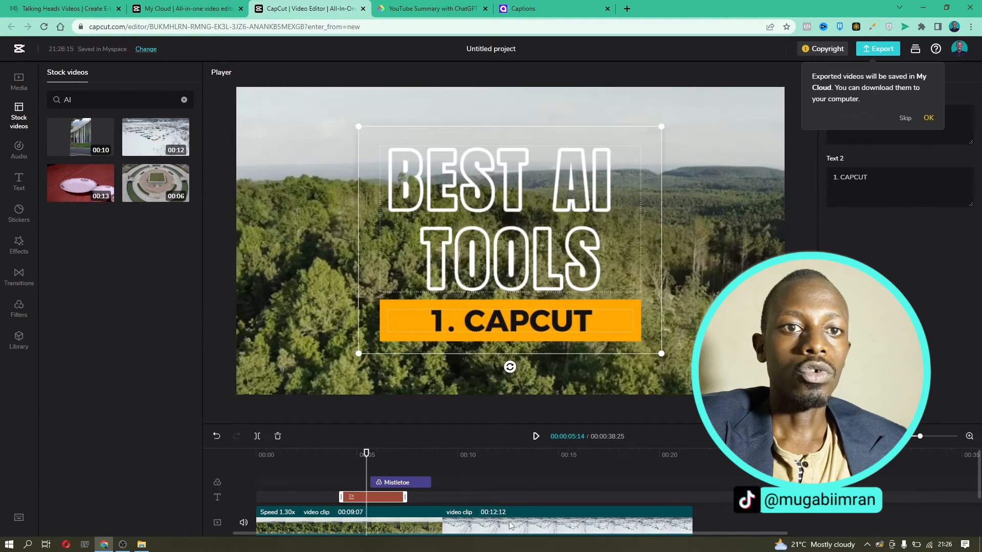
click(511, 527)
drag(472, 531, 269, 530)
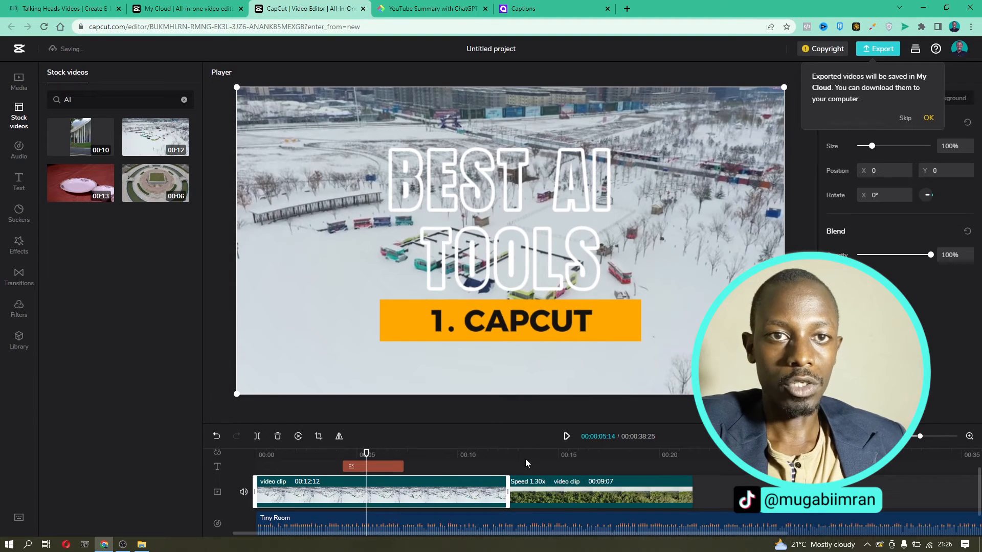
- Delete the forest clip from the video track
click(542, 493)
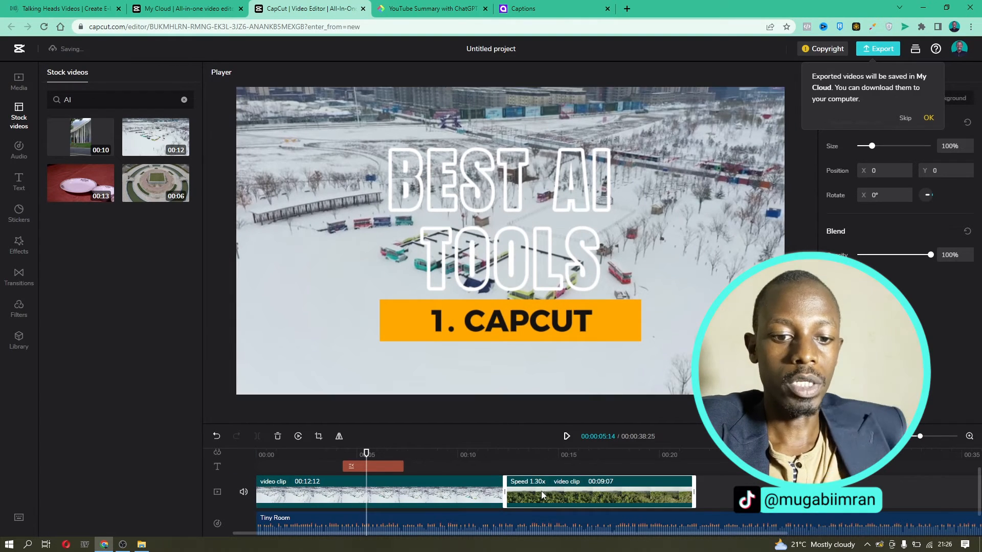
key(Delete)
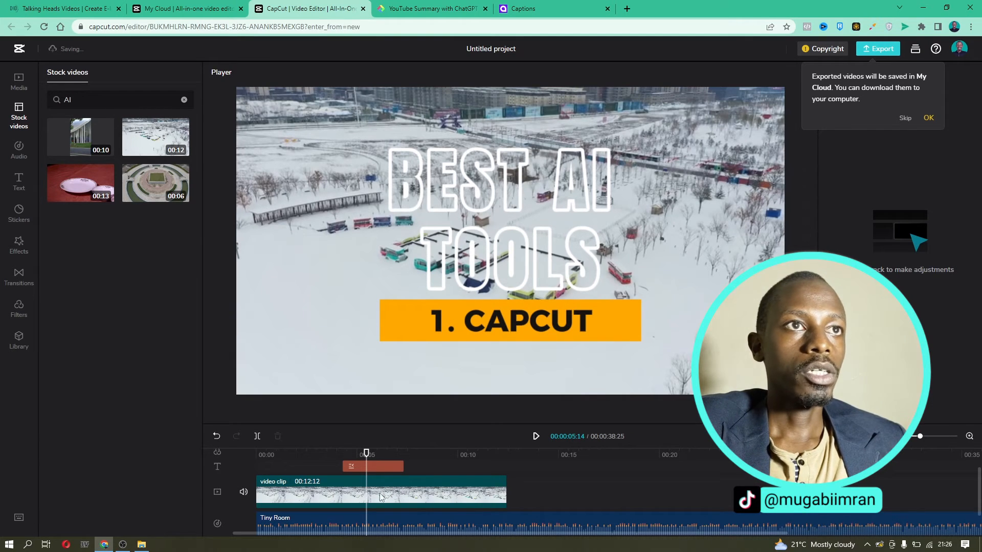
click(336, 491)
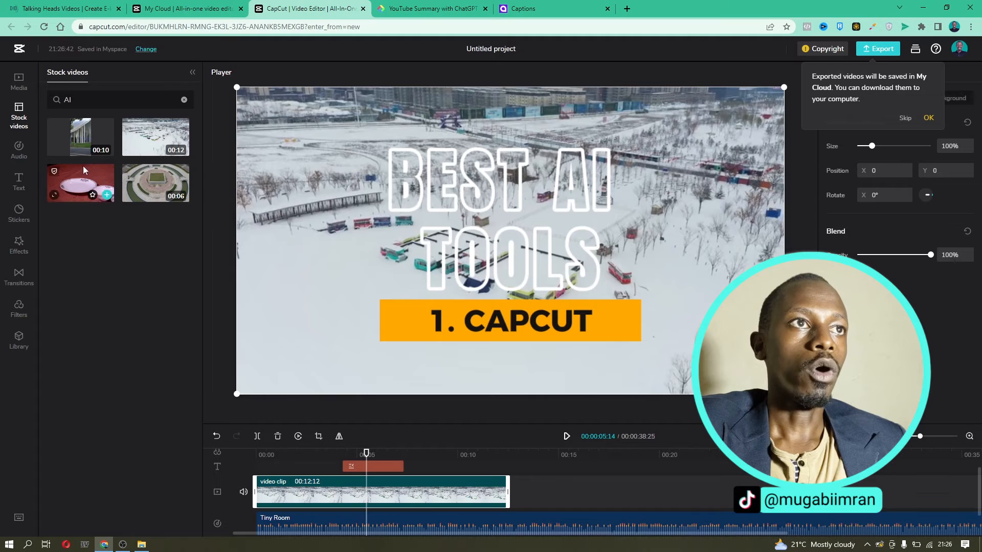
- Search the stock videos for "technology" and add the dark metal machinery clip to the timeline
mouse_move(76, 144)
click(86, 97)
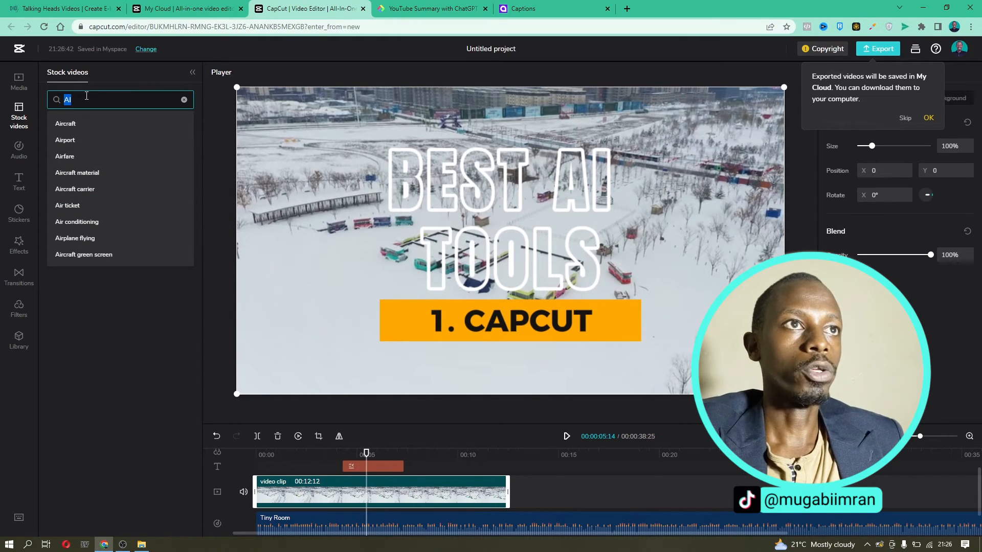
text(technology)
key(Return)
click(182, 425)
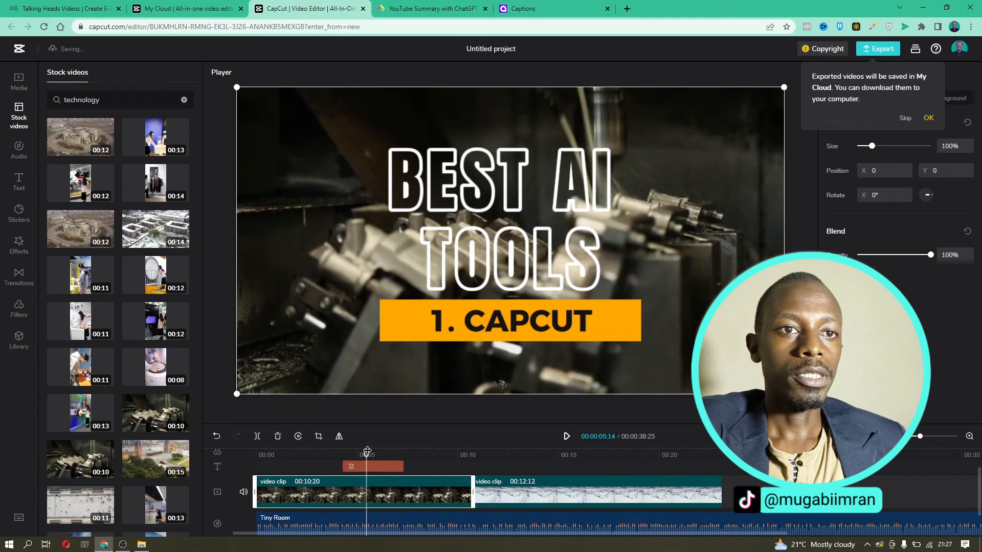
- Preview the opening of the machinery clip and delete the snowy clip behind it
drag(367, 451, 317, 452)
click(588, 493)
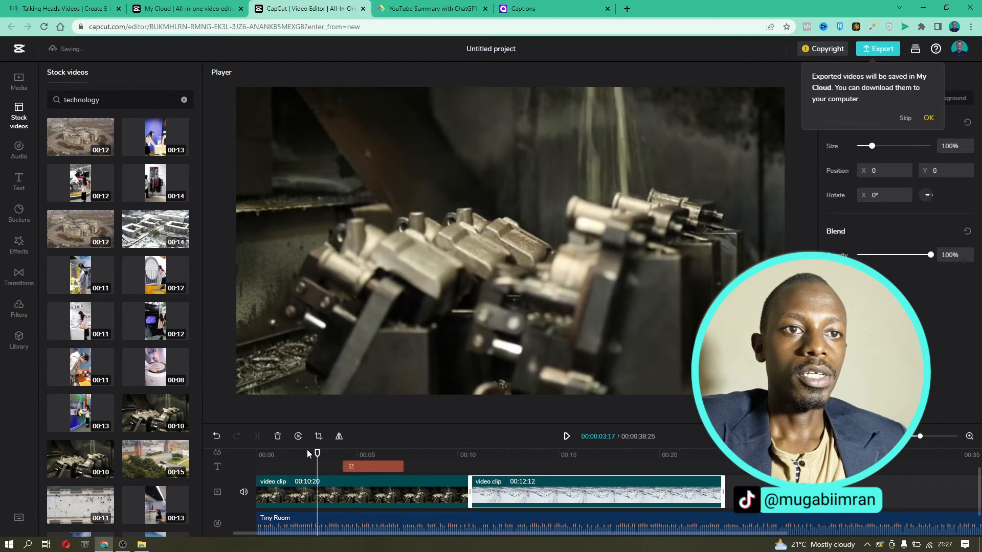
drag(317, 452, 283, 460)
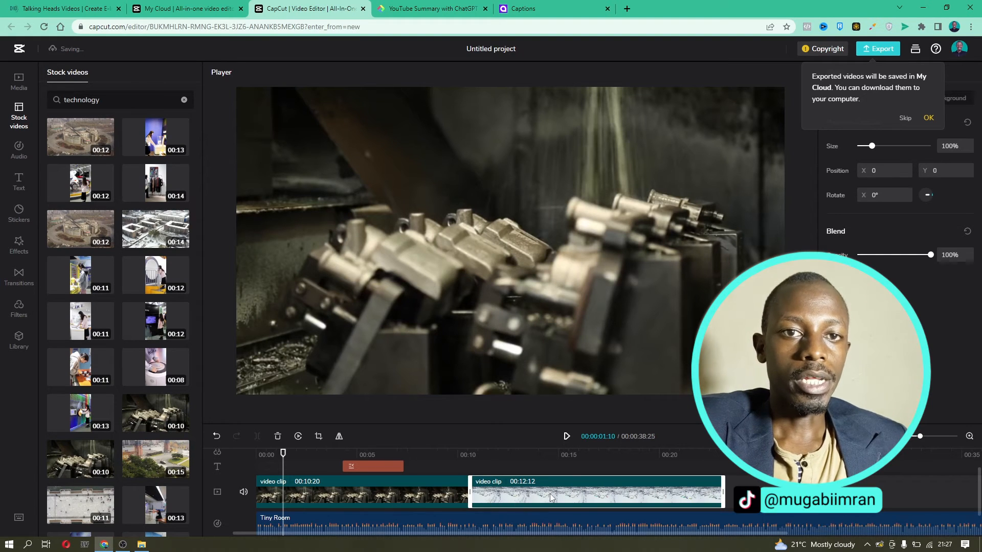
key(Delete)
- Extend the "BEST AI TOOLS" title in both directions so it spans the entire machinery clip
click(357, 467)
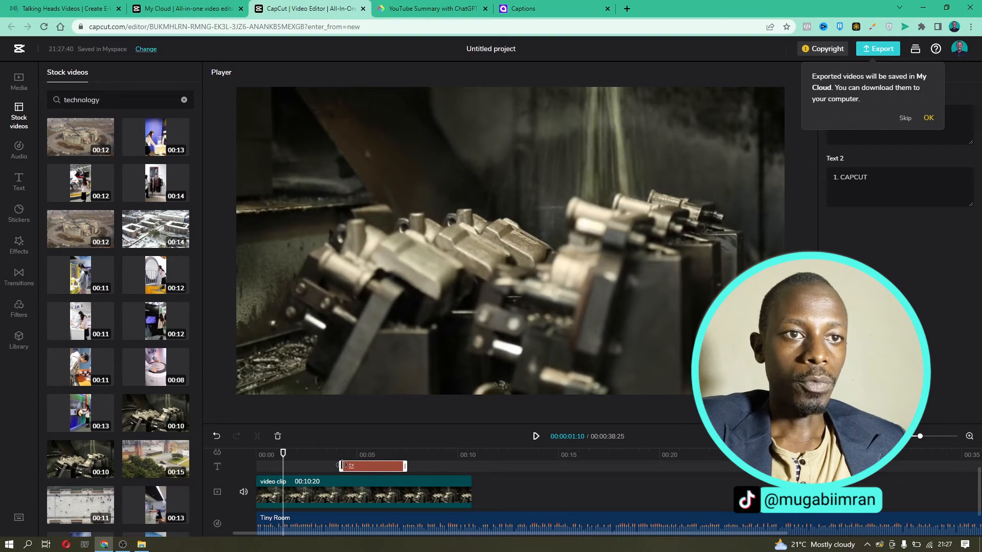
drag(180, 479, 180, 479)
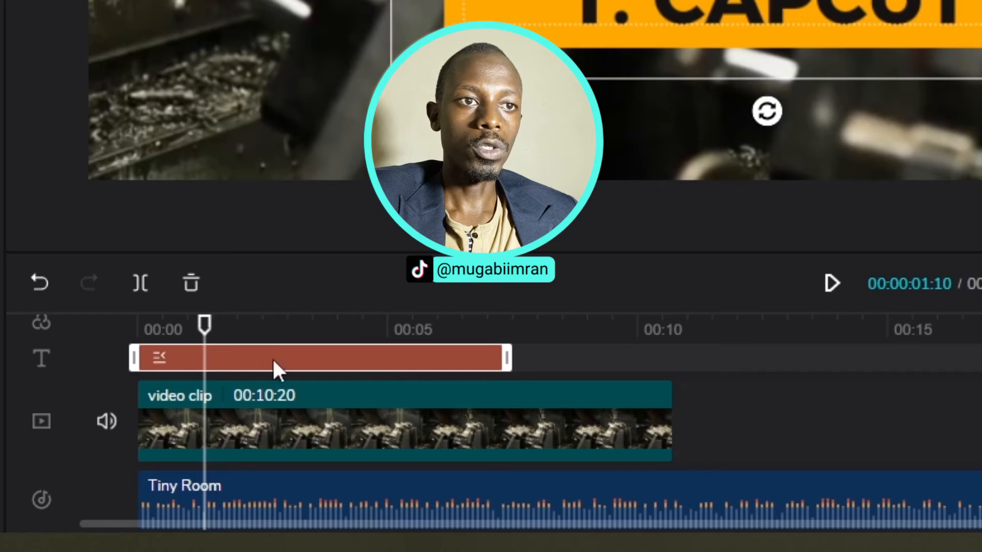
drag(135, 354, 81, 367)
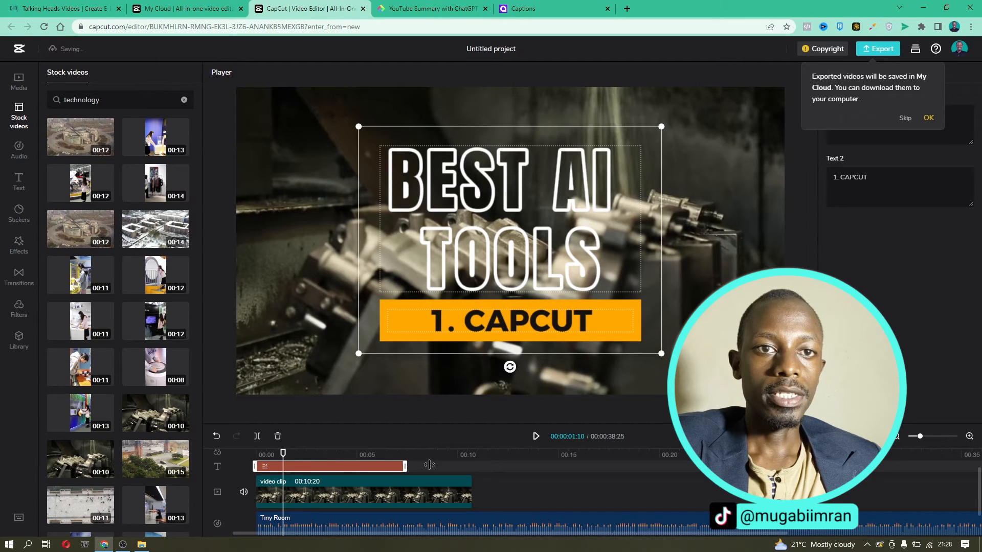
drag(429, 464, 471, 466)
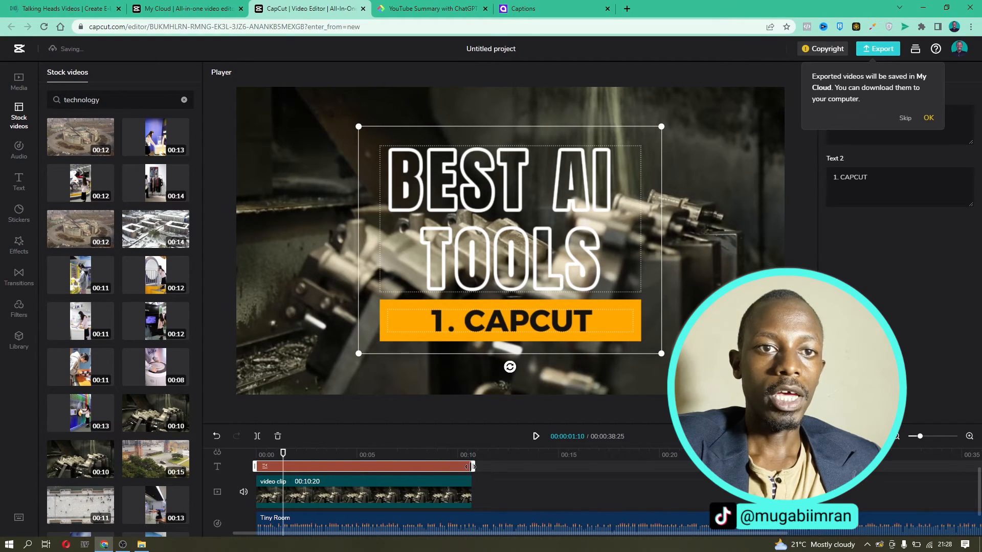
- Split the Tiny Room music at the end of the video clip and delete the part after it
click(469, 455)
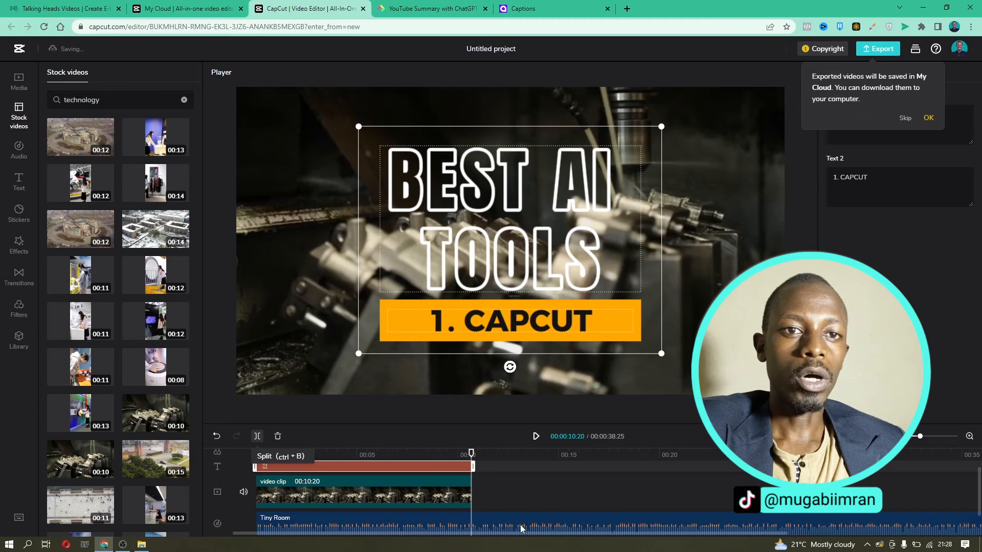
click(520, 525)
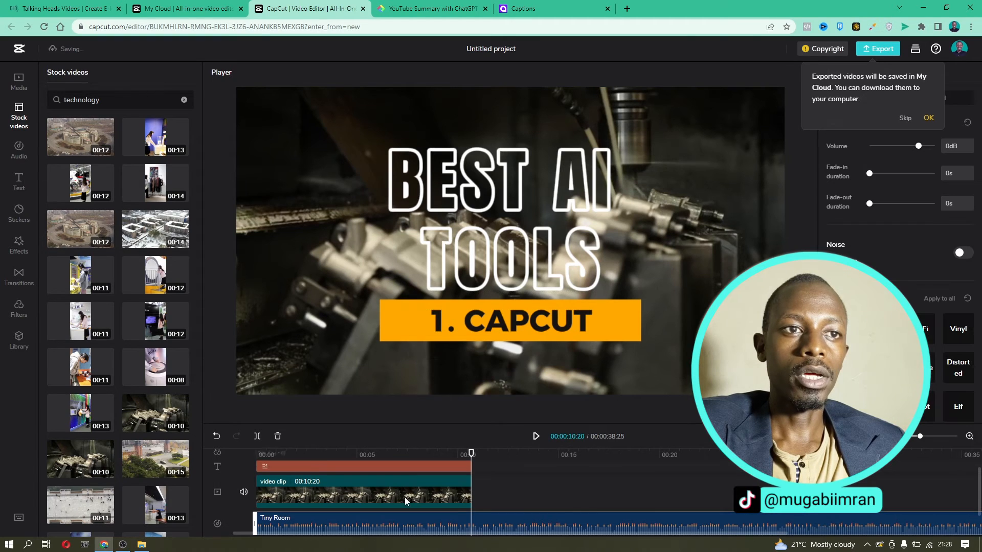
click(256, 436)
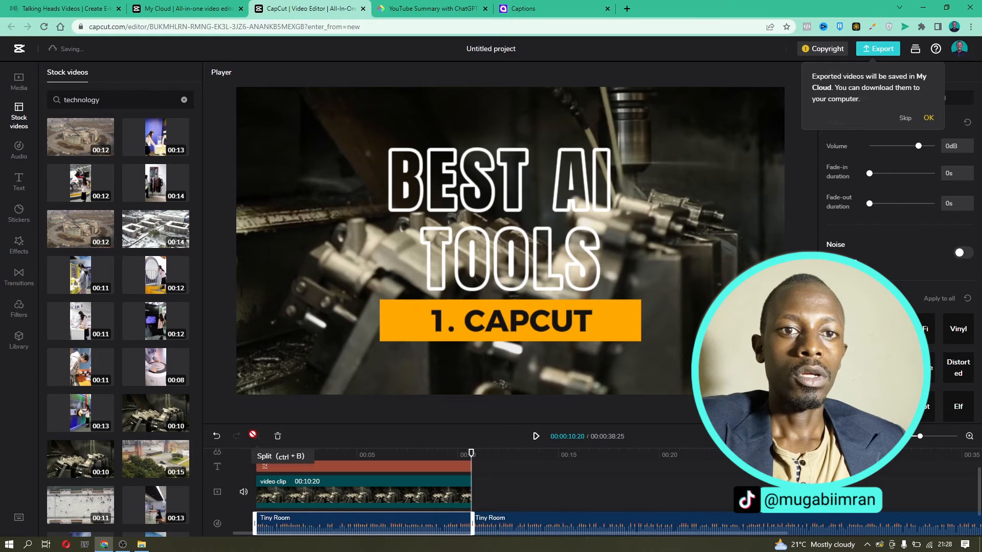
click(526, 523)
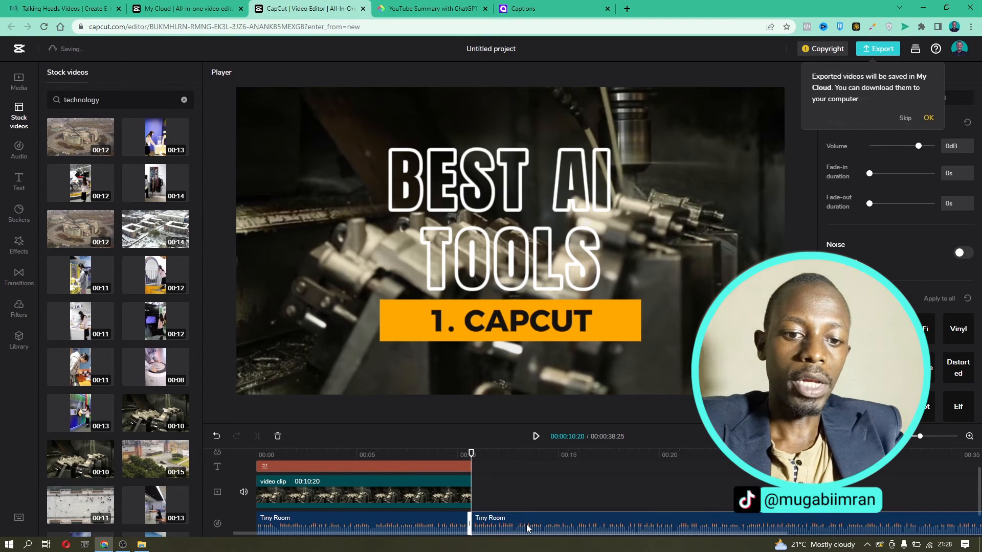
key(Delete)
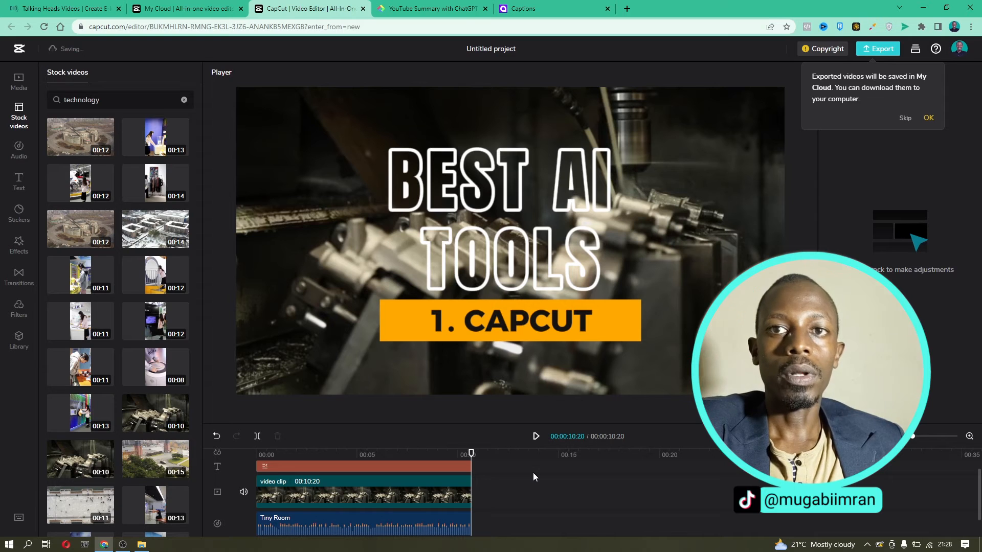
- Open the export settings and name the exported file "Best AI Tools"
click(893, 53)
click(869, 255)
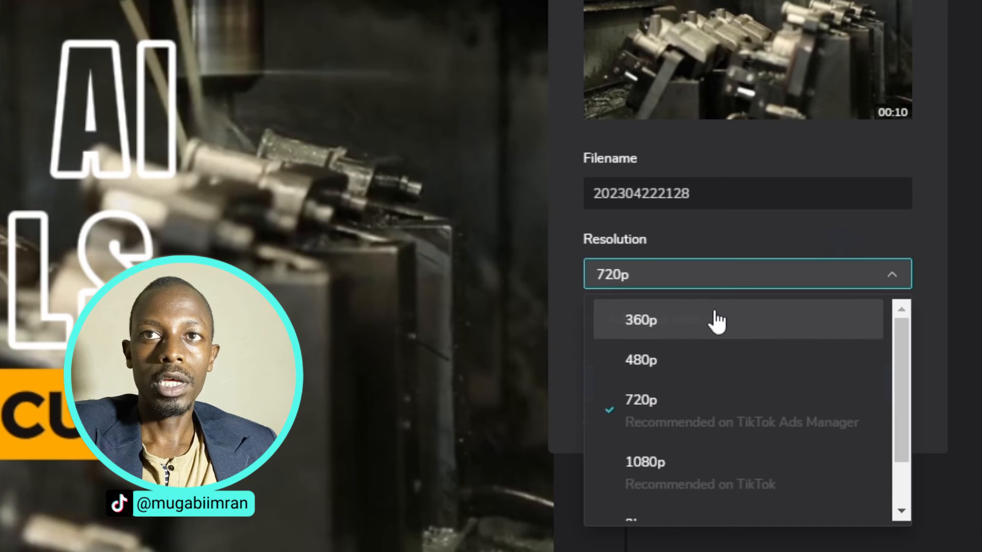
double_click(678, 202)
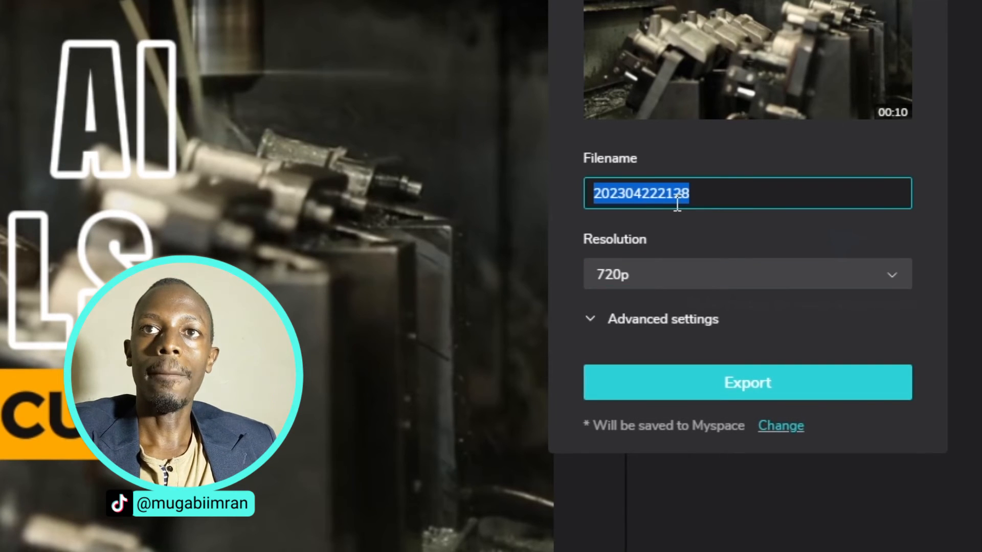
text(Best AI)
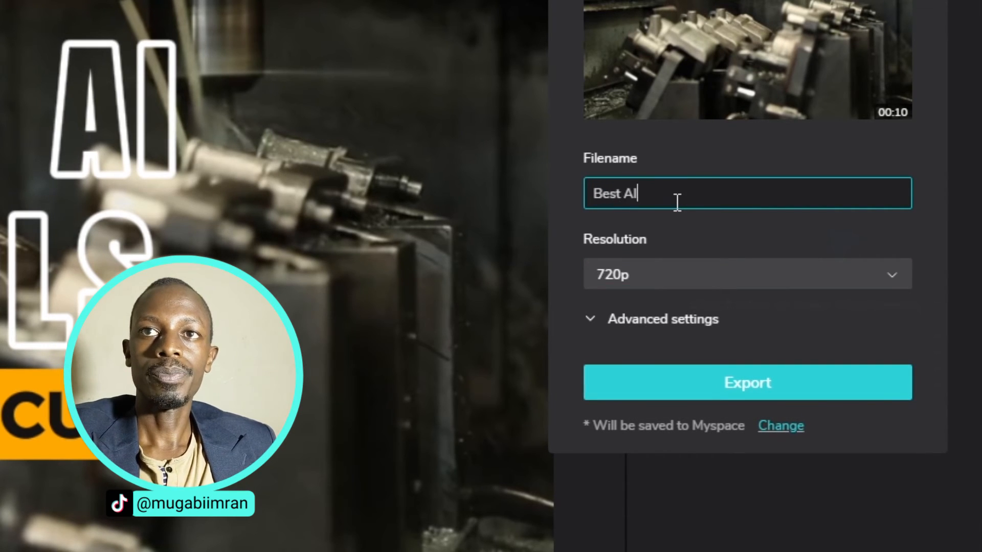
text( Tools)
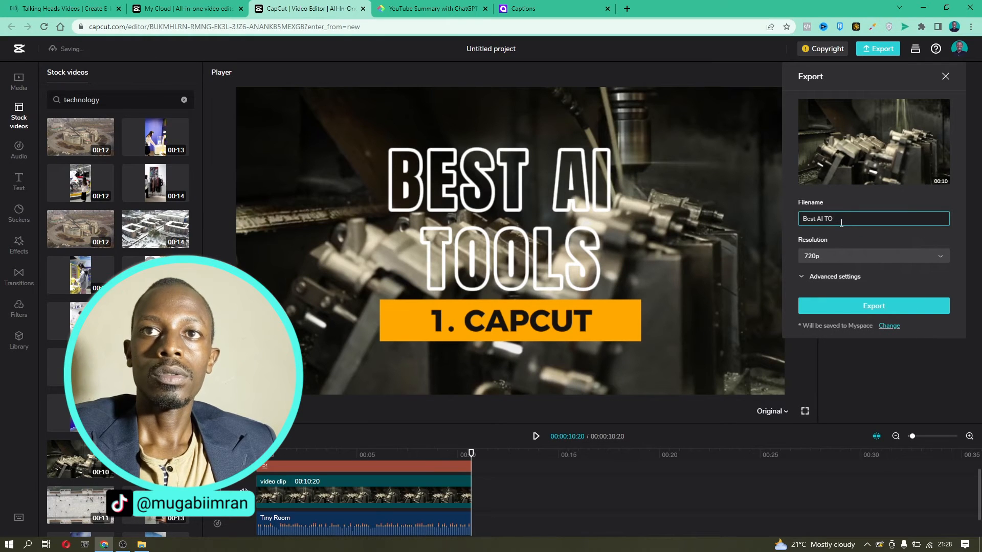
text(ools)
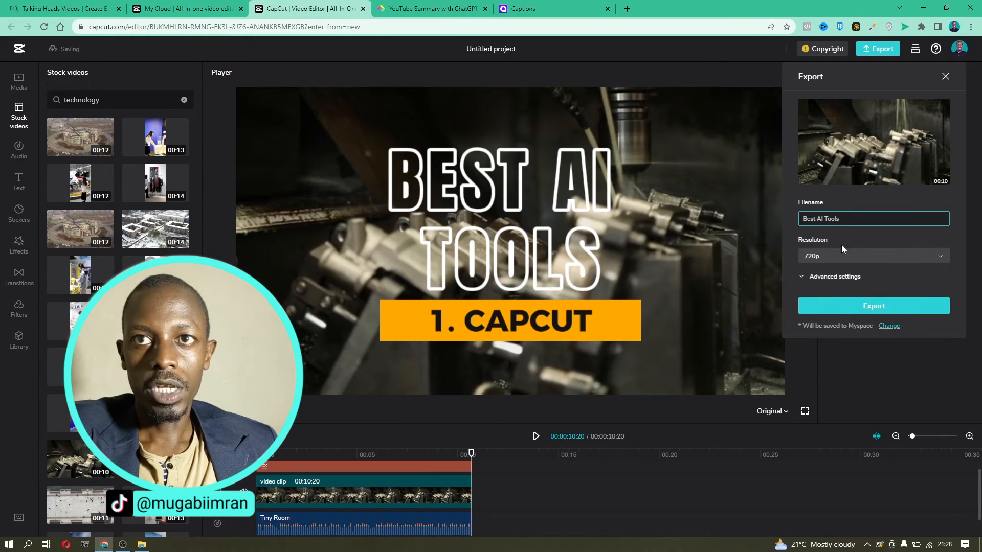
- Set the export resolution to 1080p and expand the advanced export settings
click(842, 255)
scroll(859, 338, down, 1)
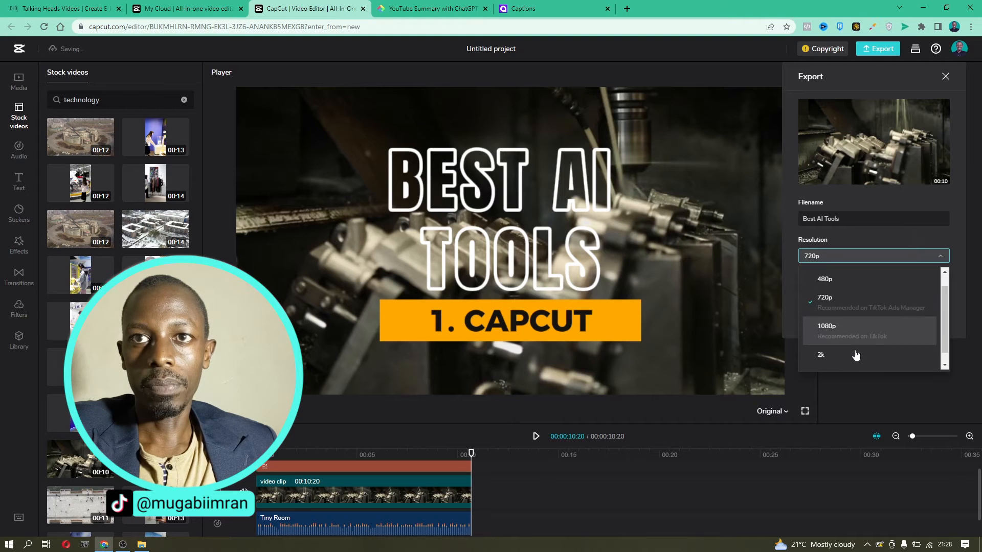
click(854, 330)
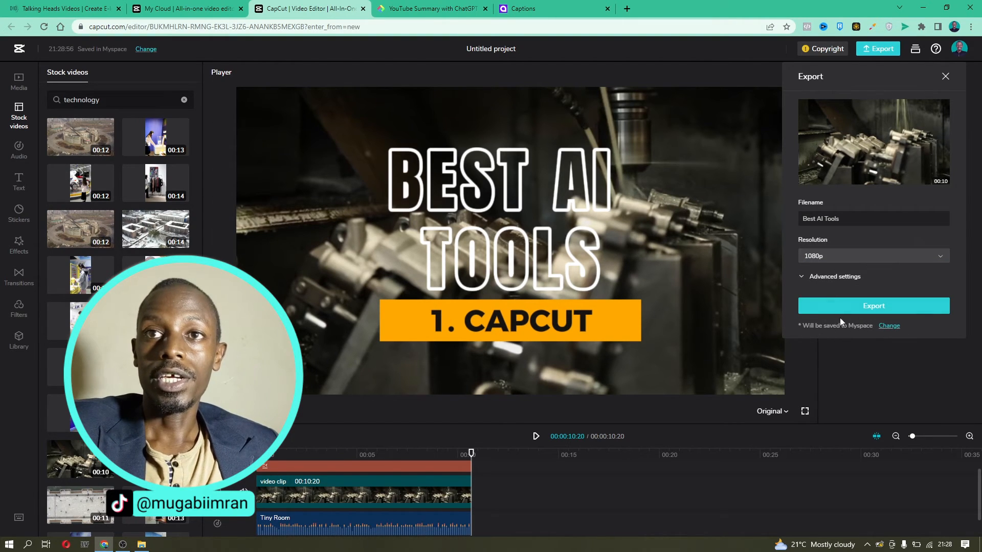
click(829, 279)
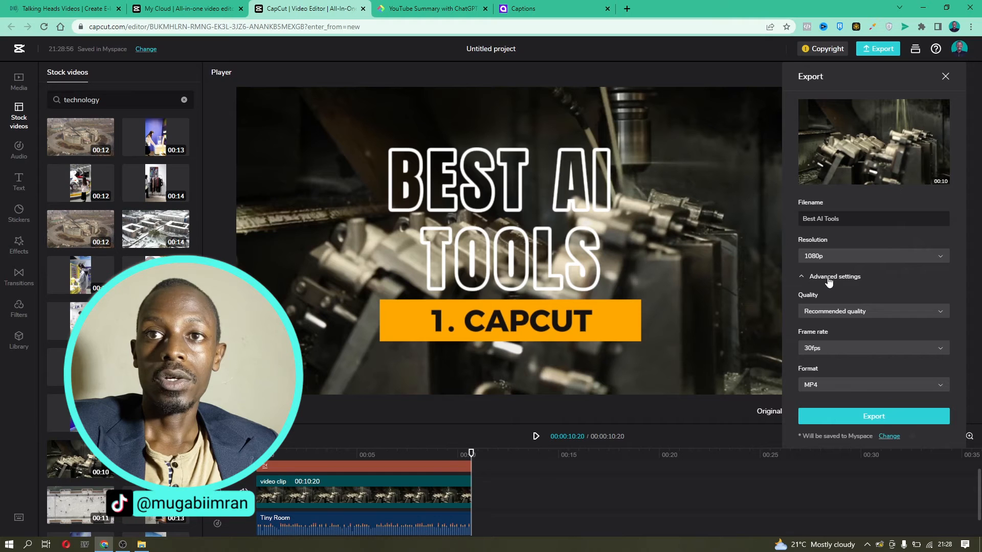
- Set the export quality to High quality and look through the frame rate and format options
click(843, 314)
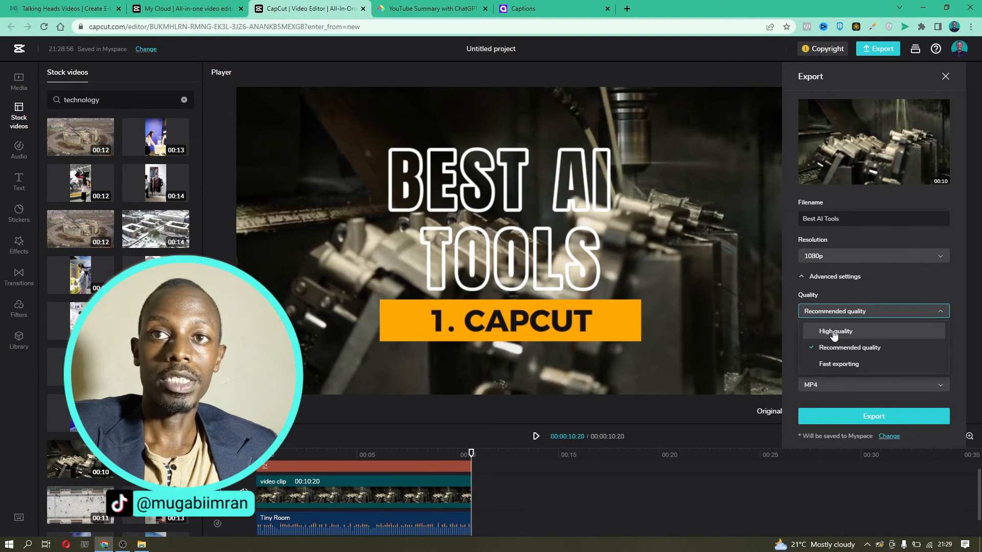
click(836, 332)
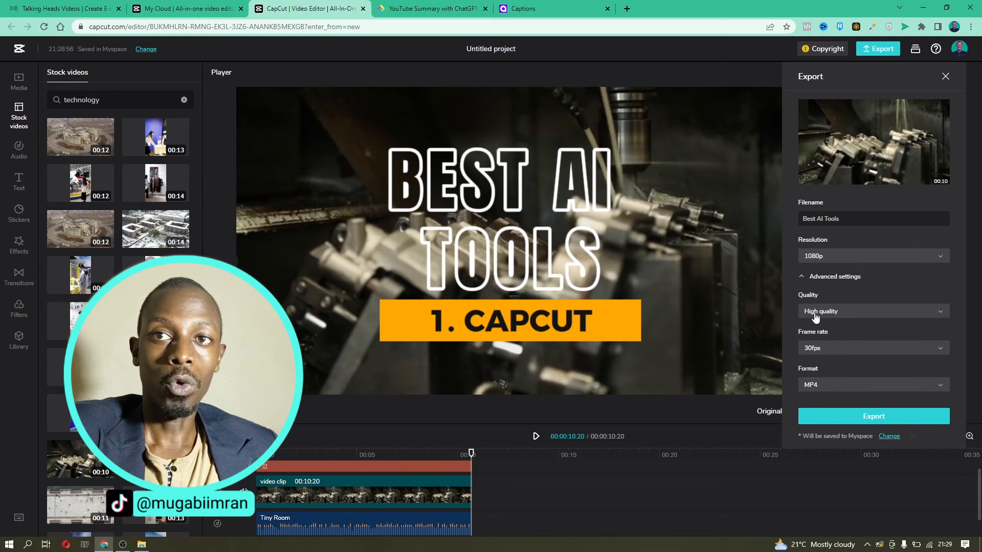
click(829, 350)
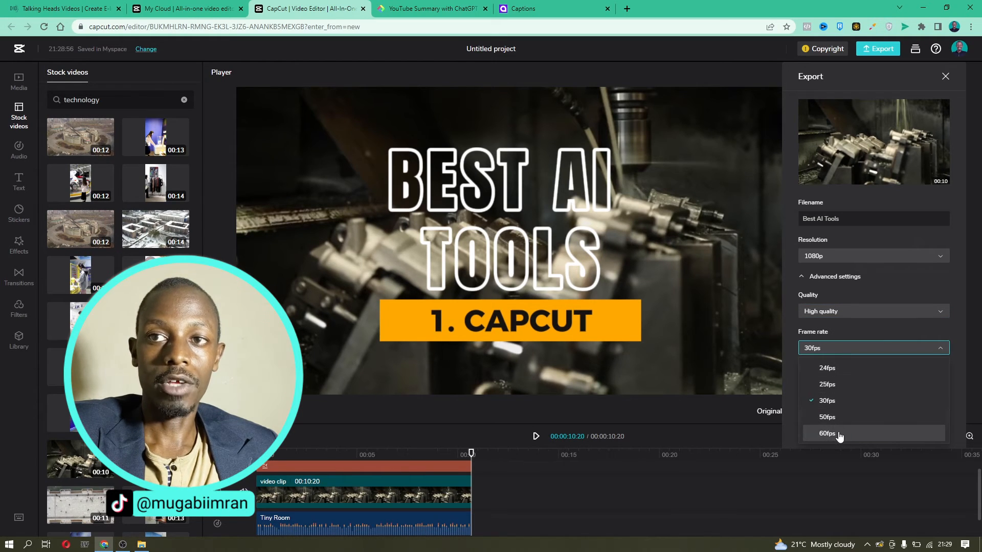
click(840, 354)
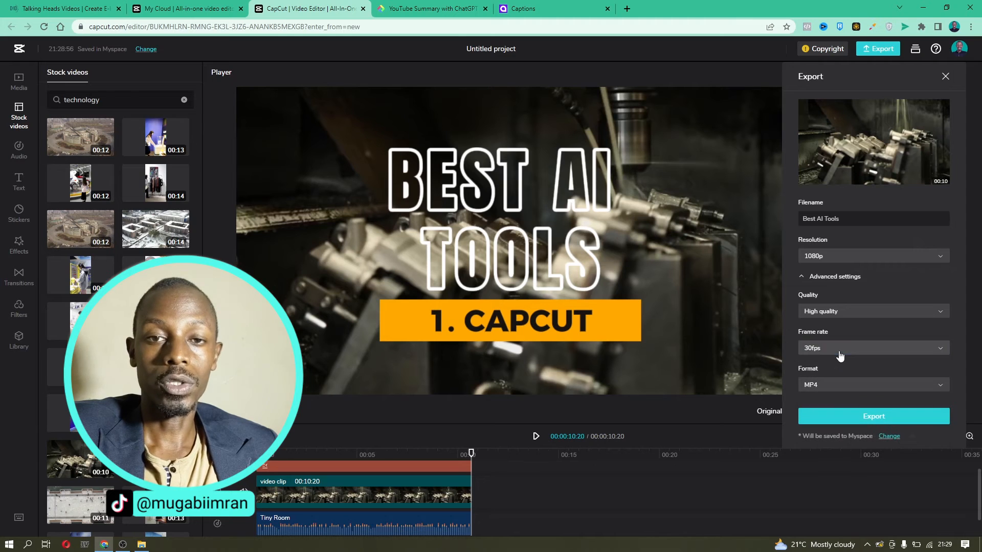
click(832, 388)
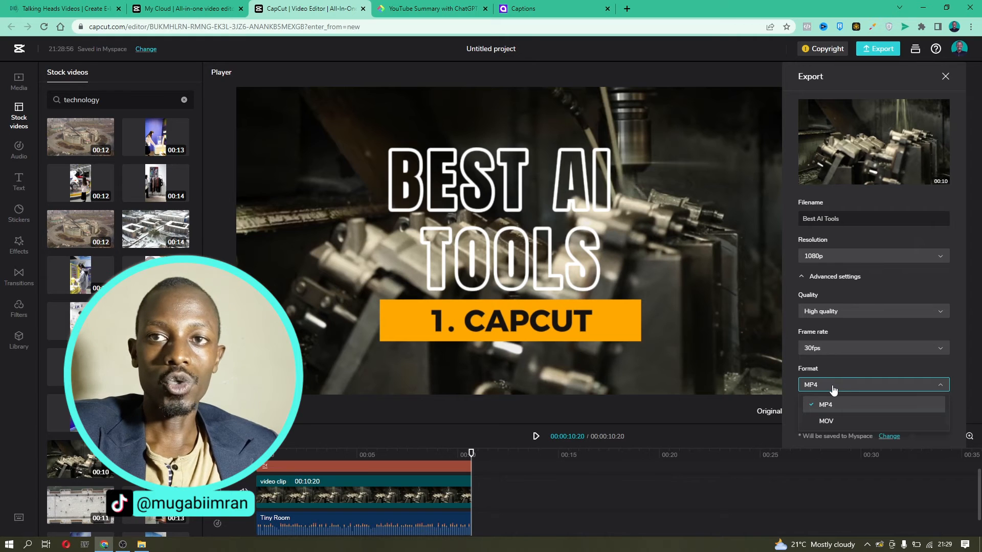
click(828, 385)
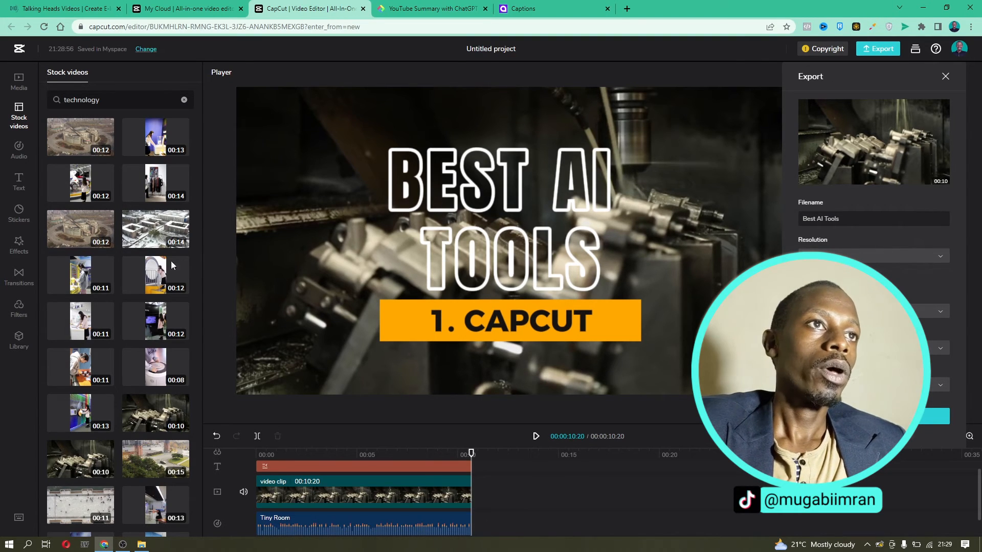
click(15, 180)
scroll(67, 322, down, 4)
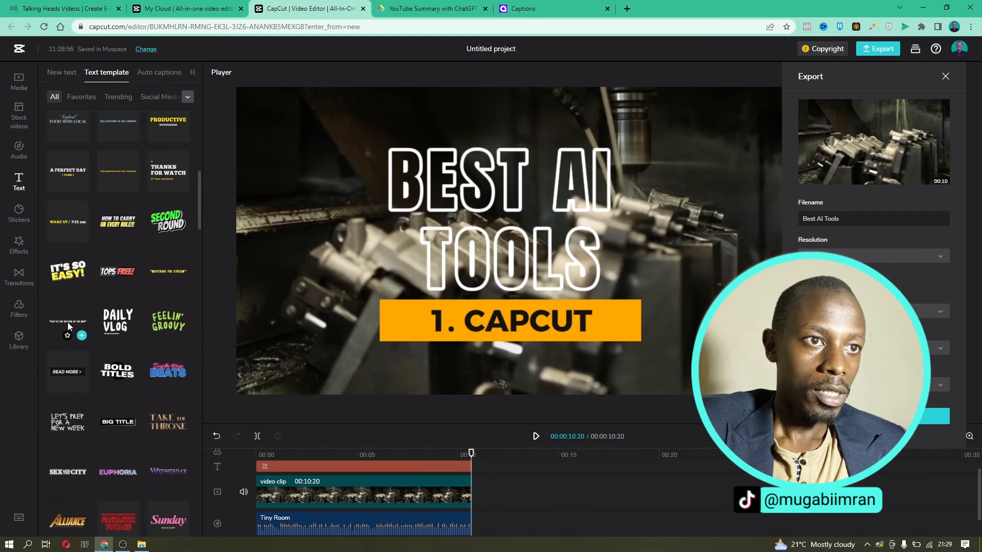
mouse_move(69, 320)
click(82, 335)
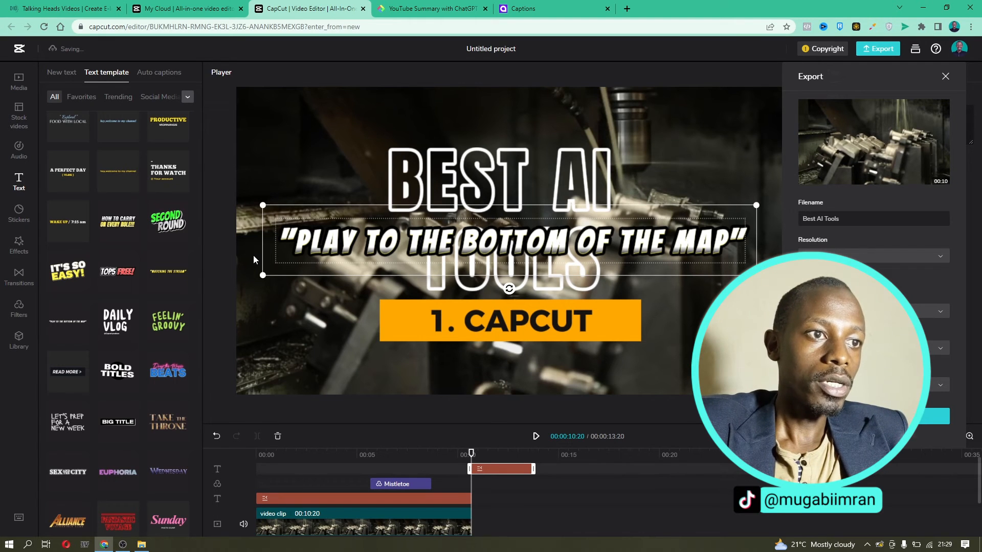
key(Delete)
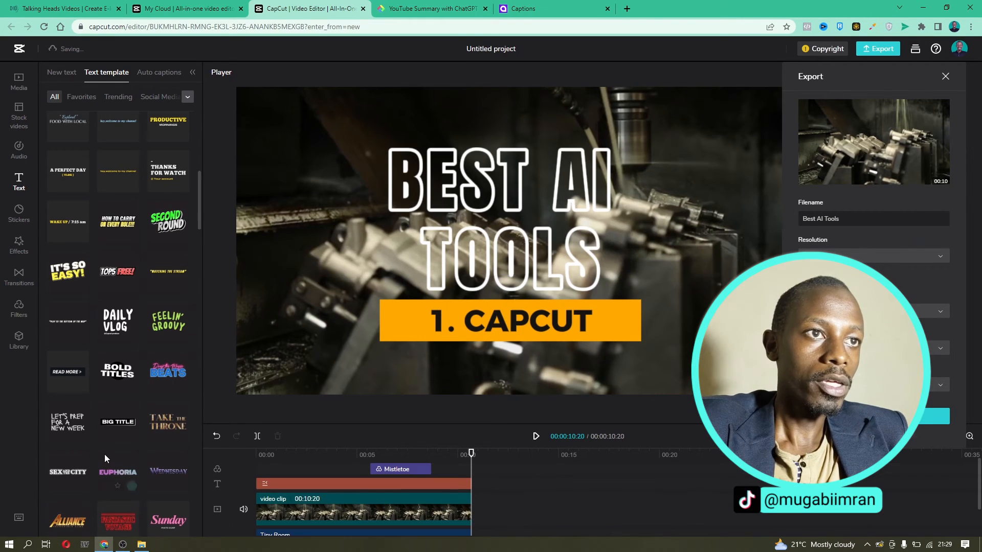
- Add the two-item numbered list text template and shift it on the timeline so it finishes with the video clip
scroll(105, 454, down, 7)
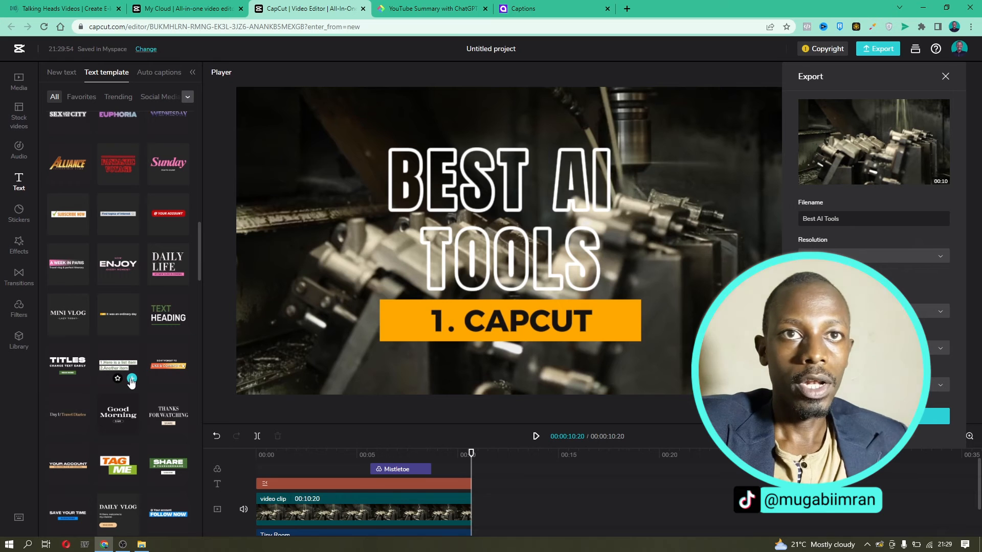
click(132, 379)
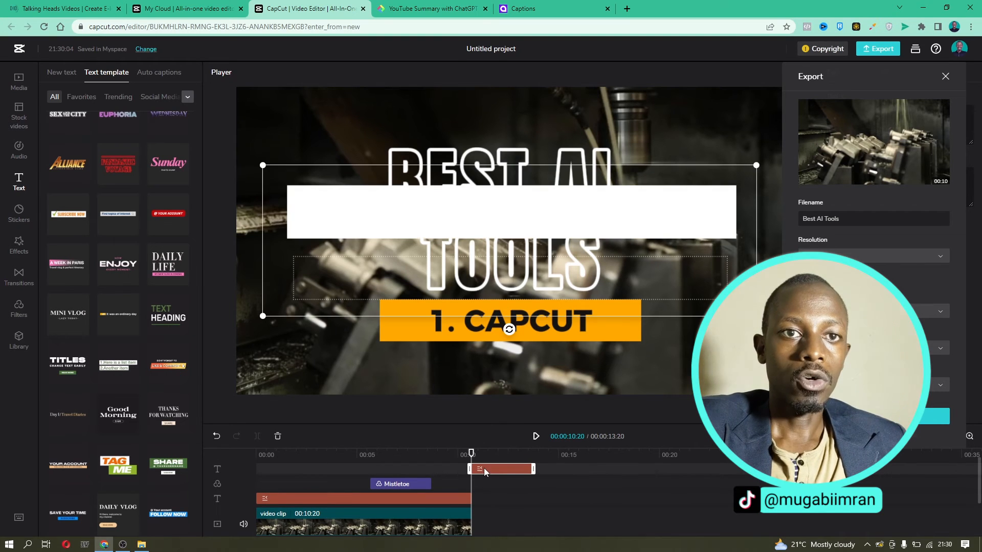
drag(501, 469, 442, 479)
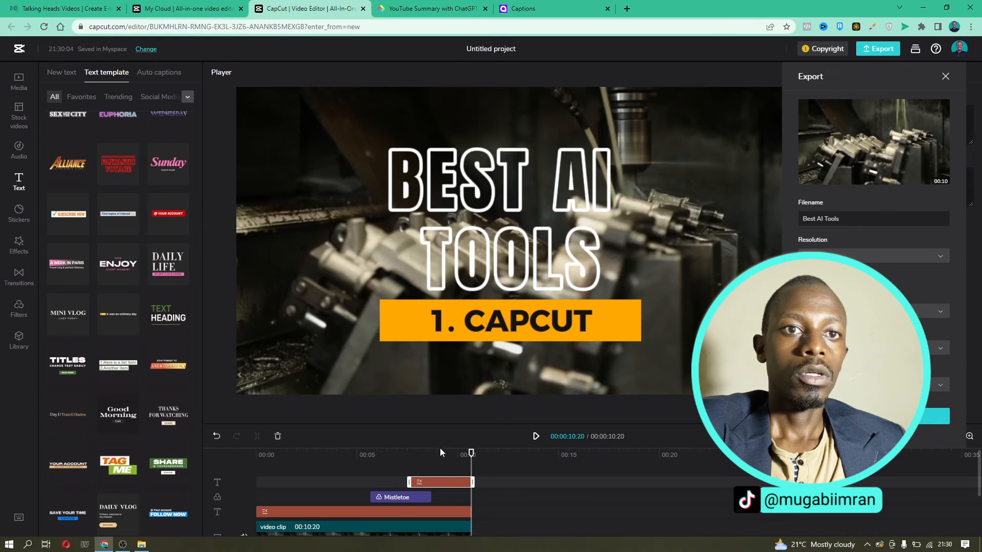
click(445, 453)
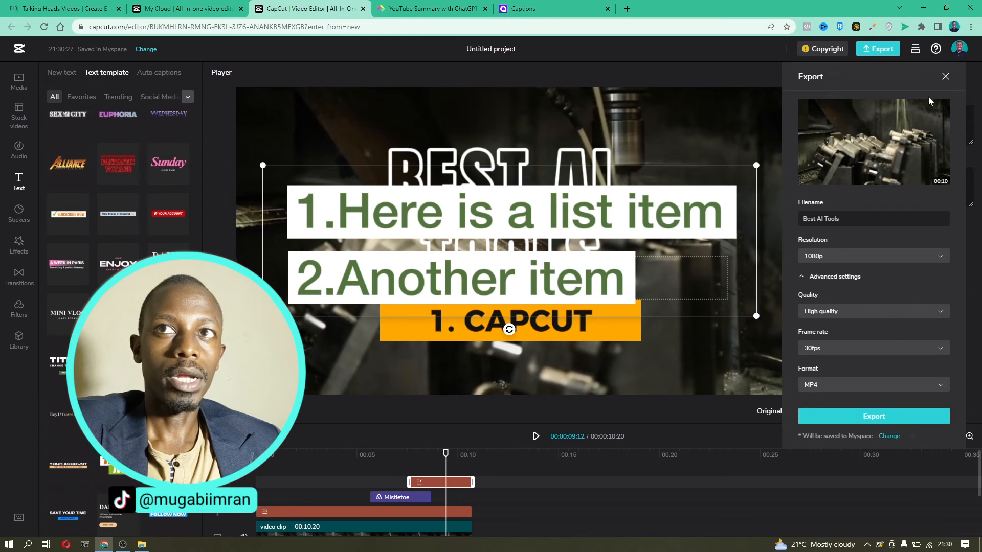
- Close the export settings, replace the list template's first line with the creator's website address and clear its second line
click(945, 77)
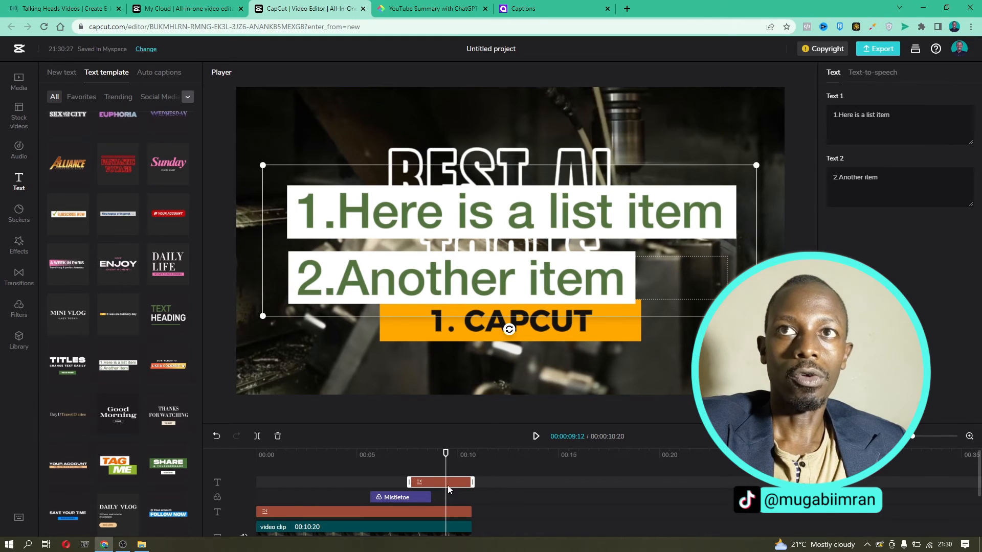
click(855, 120)
key(ctrl+a)
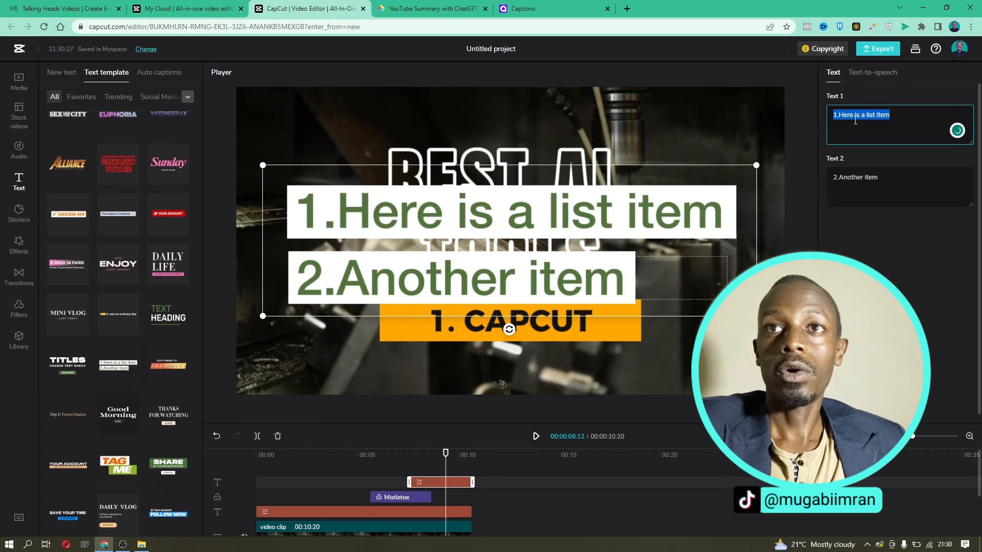
click(844, 179)
key(ctrl+a)
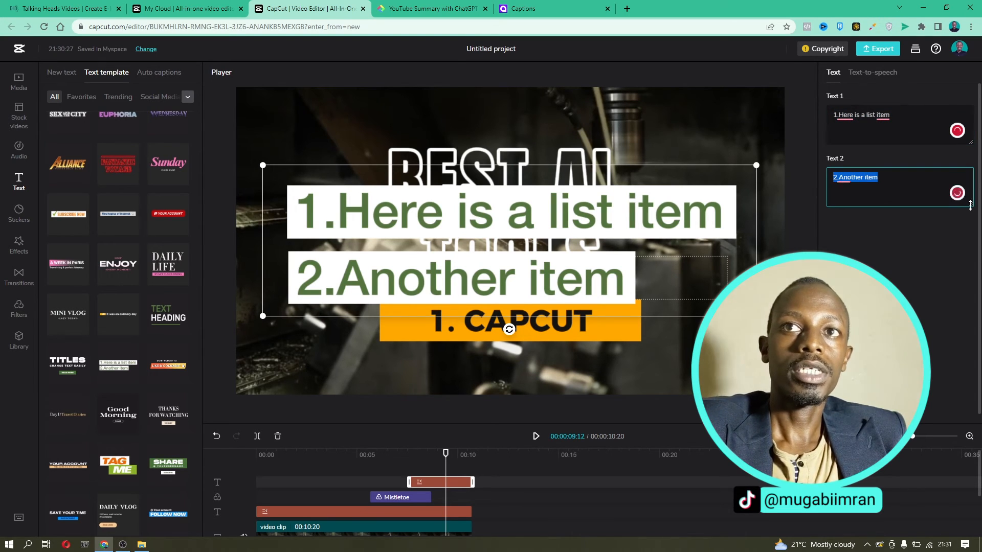
key(BackSpace)
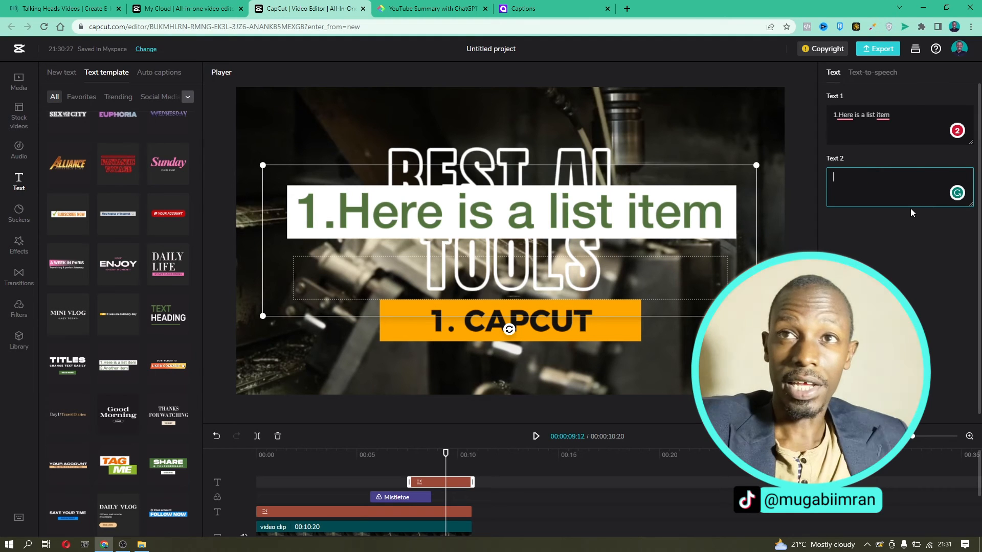
click(840, 118)
key(ctrl+a)
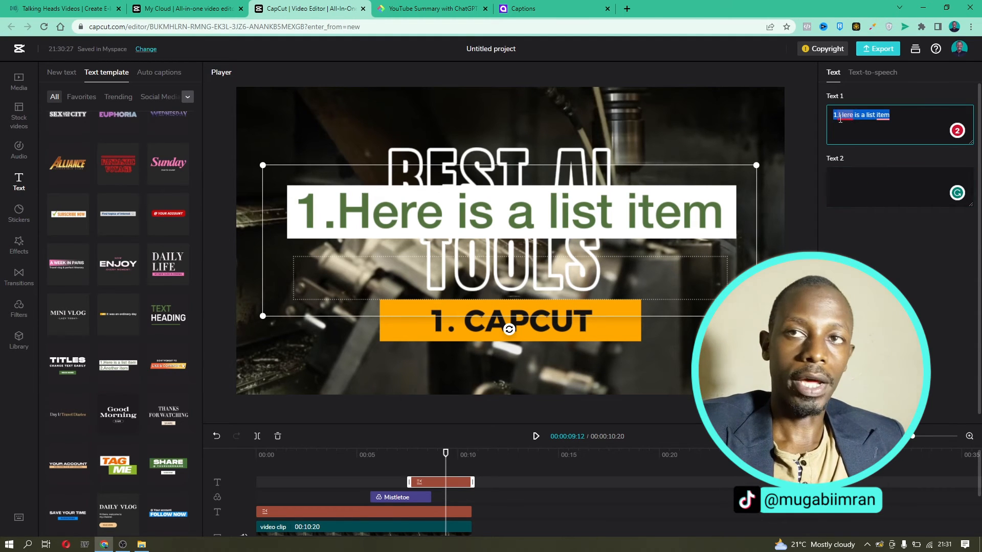
text(my)
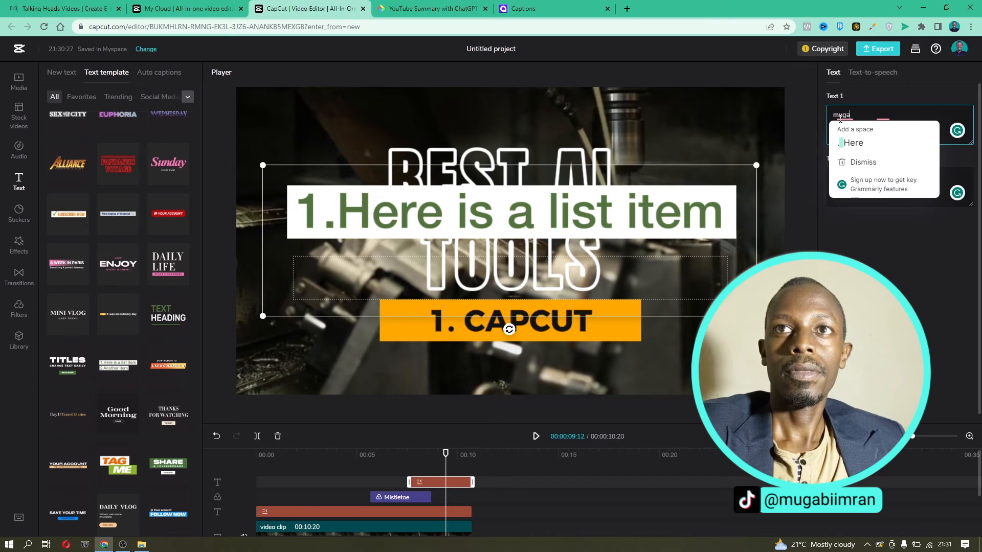
text(gabiimran.com)
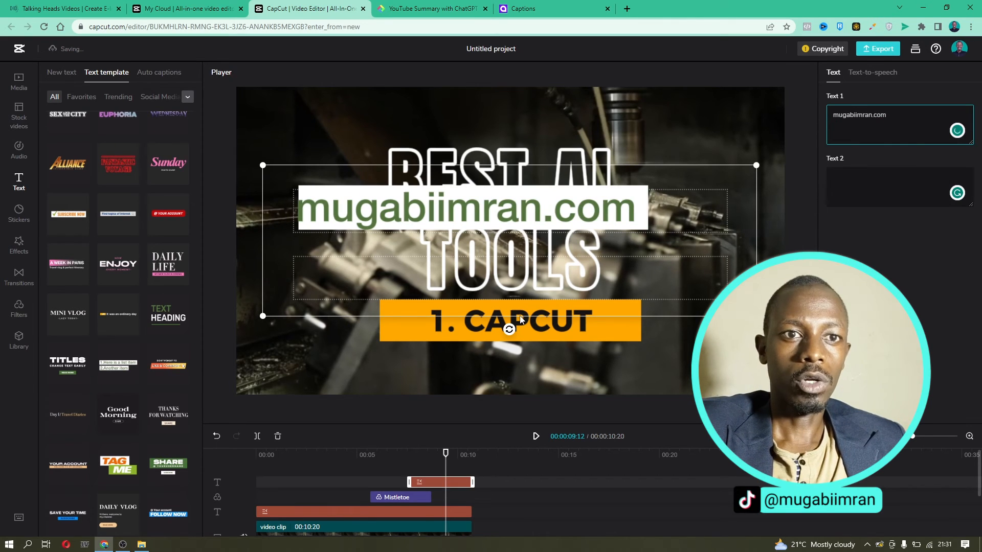
- Shrink the website text and place it just below the orange "1. CAPCUT" banner
click(440, 483)
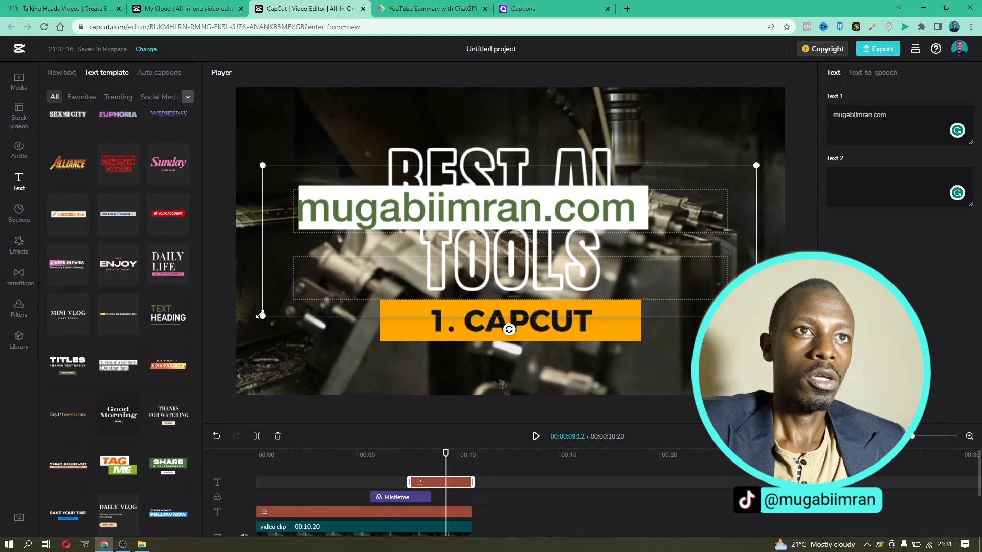
drag(263, 165, 392, 205)
drag(520, 268, 565, 253)
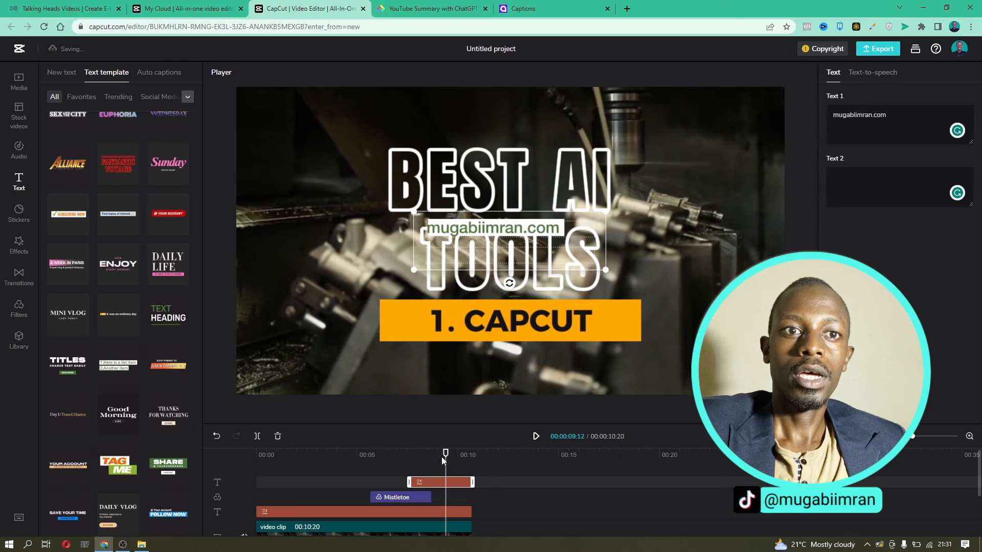
click(882, 74)
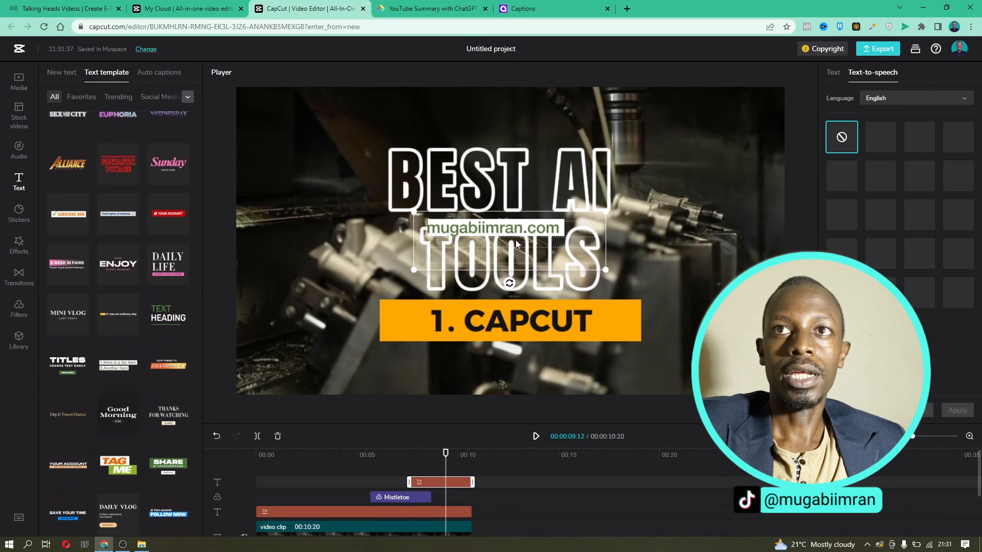
click(830, 81)
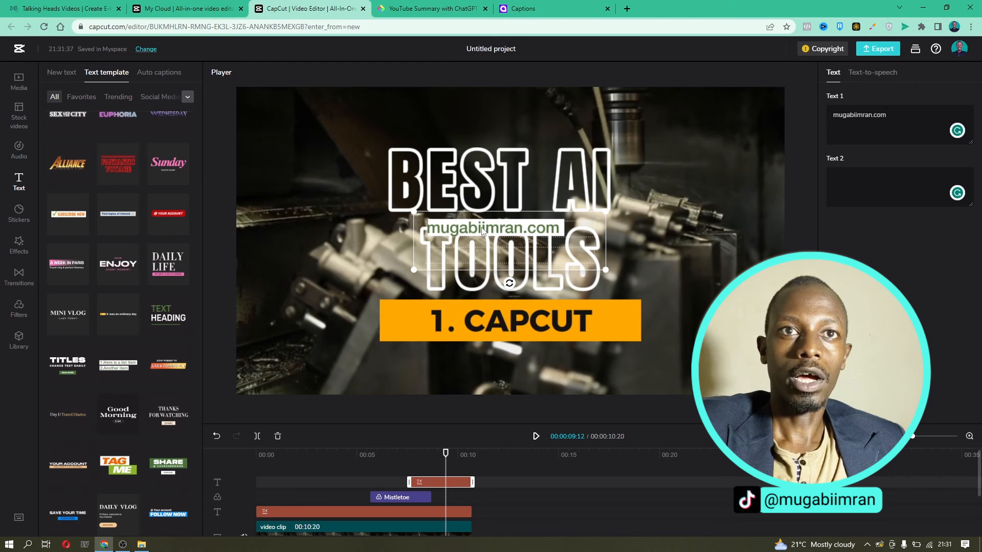
drag(505, 253, 513, 384)
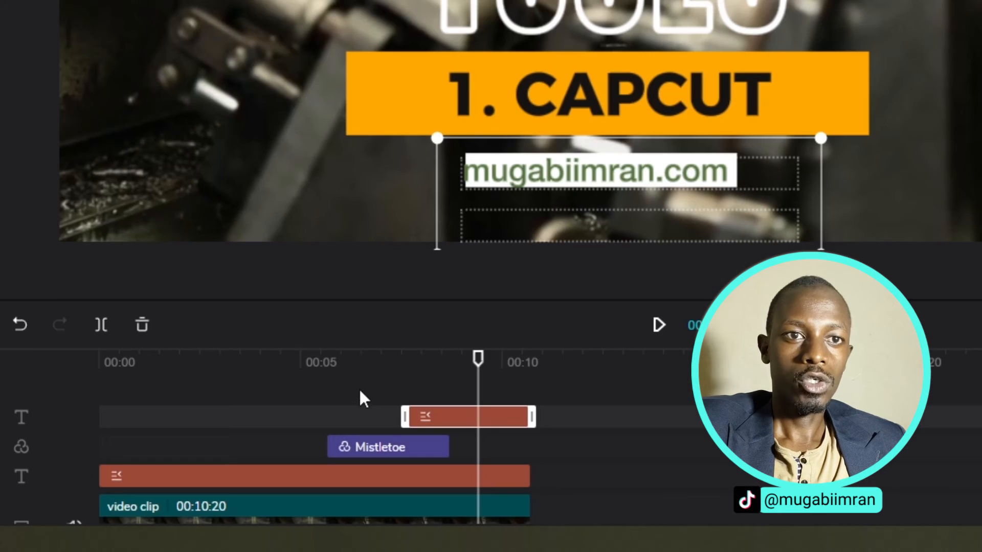
- Extend the website text back to the start of the timeline so it spans the whole video clip, and preview both ends
drag(408, 419, 96, 420)
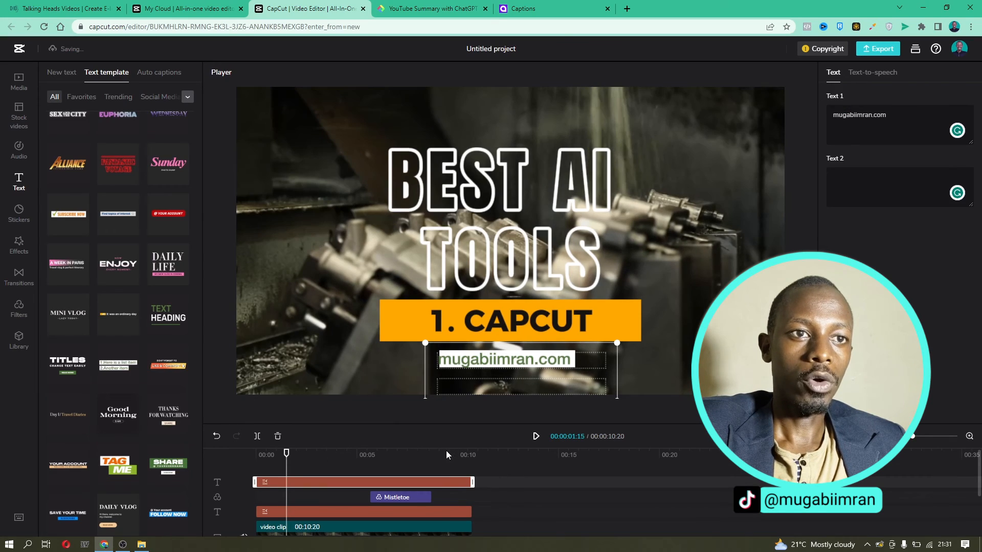
drag(474, 359, 159, 362)
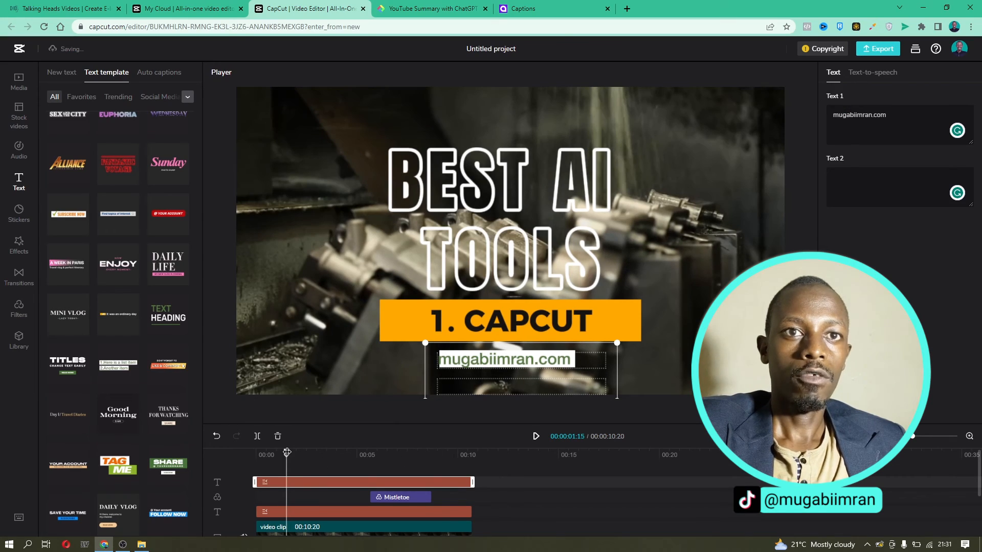
click(252, 458)
click(455, 455)
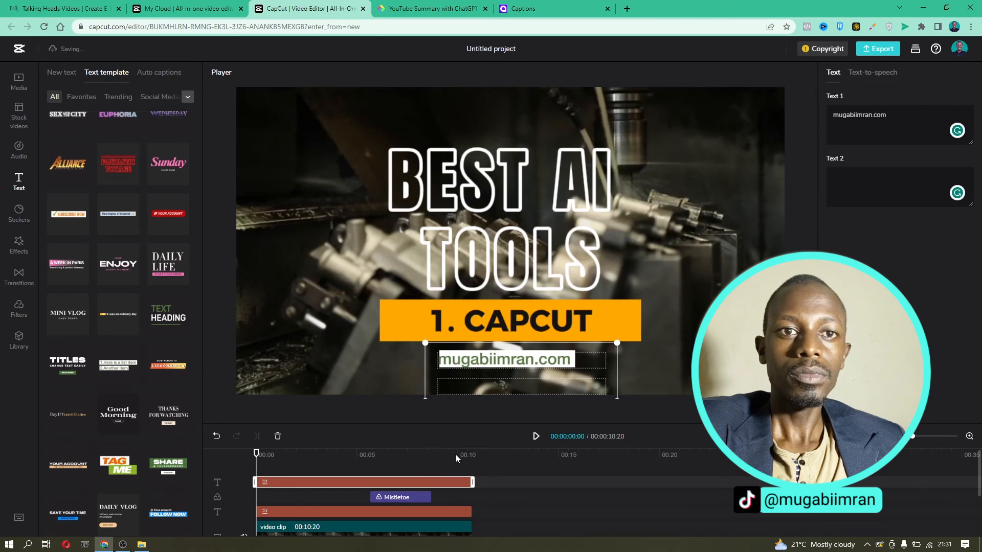
click(462, 452)
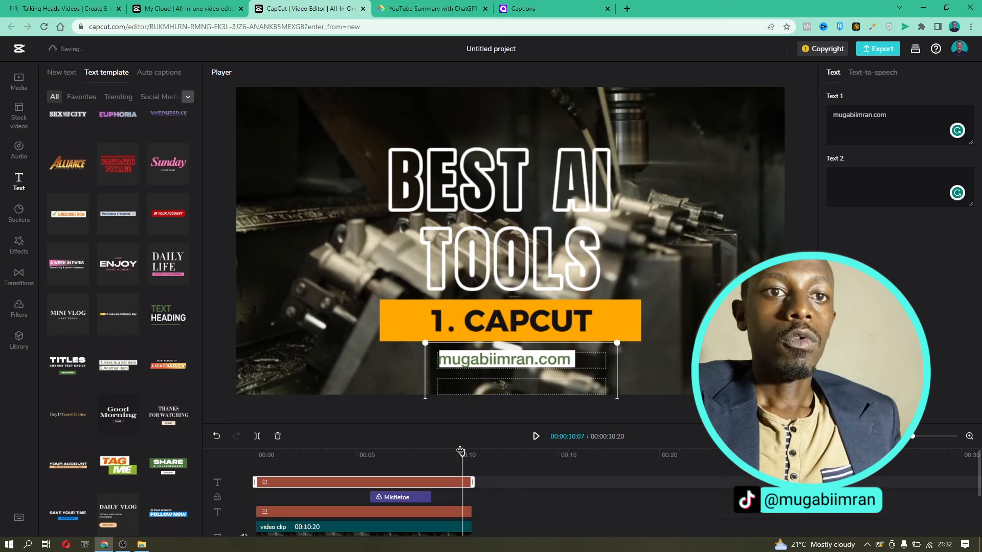
- Move the "BEST AI TOOLS" title block up slightly and nudge the website text up beneath it
click(409, 512)
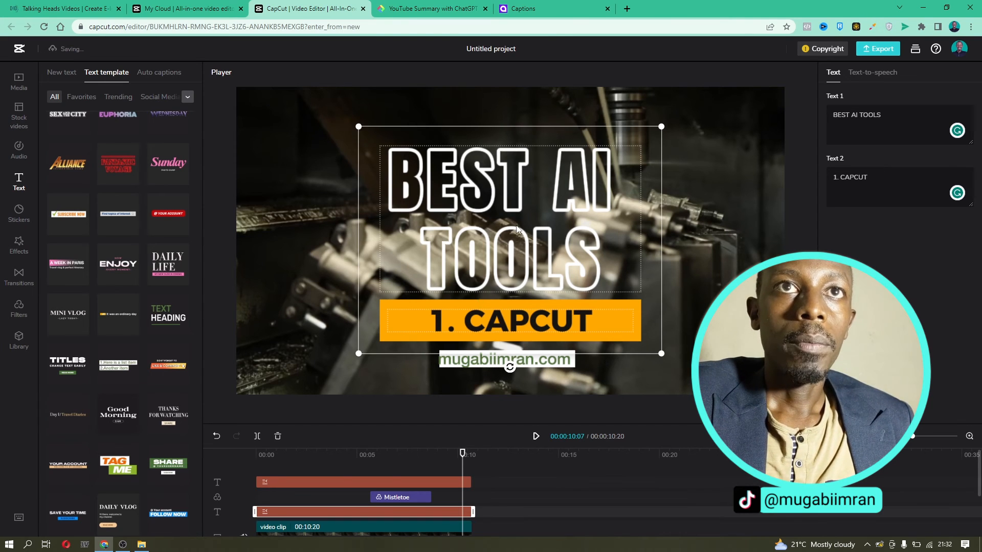
drag(506, 349, 506, 327)
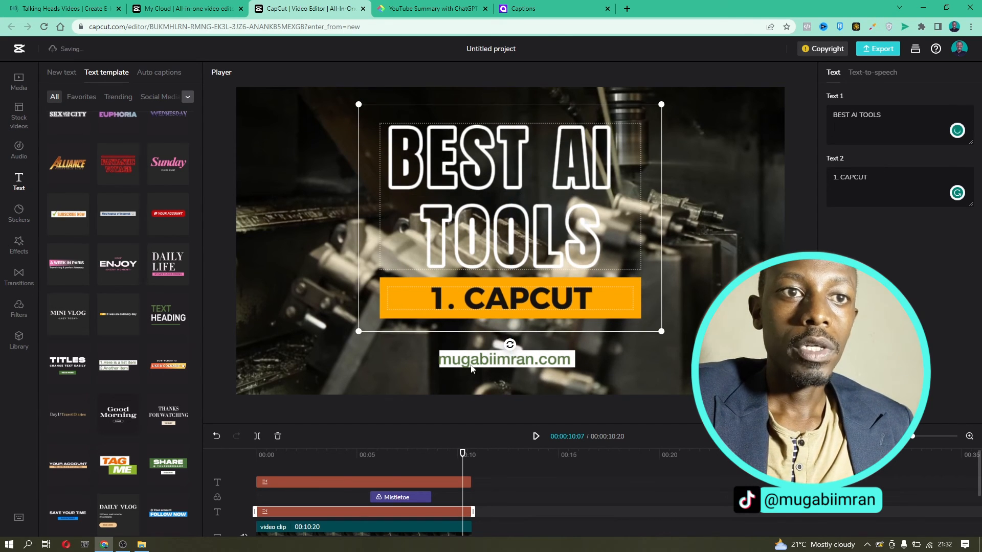
click(373, 482)
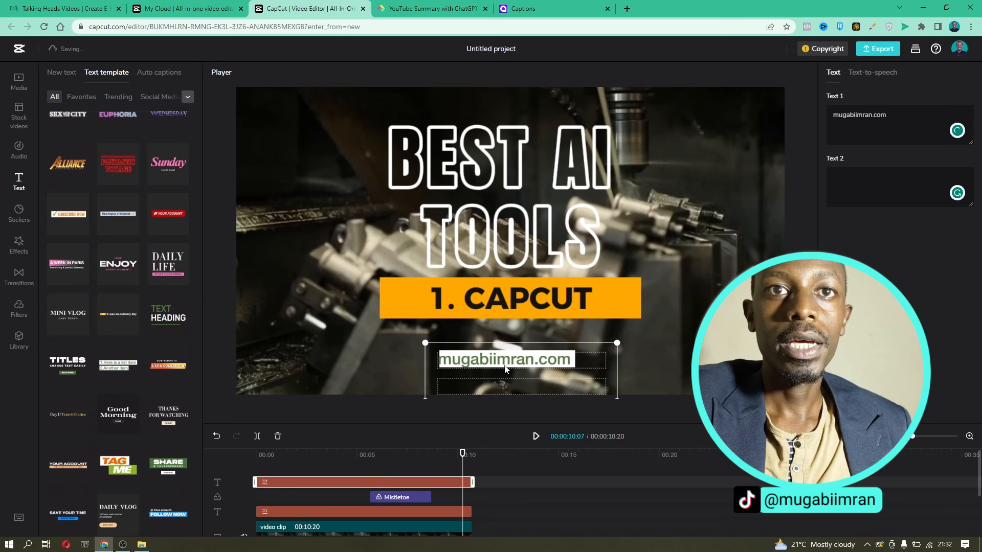
click(624, 355)
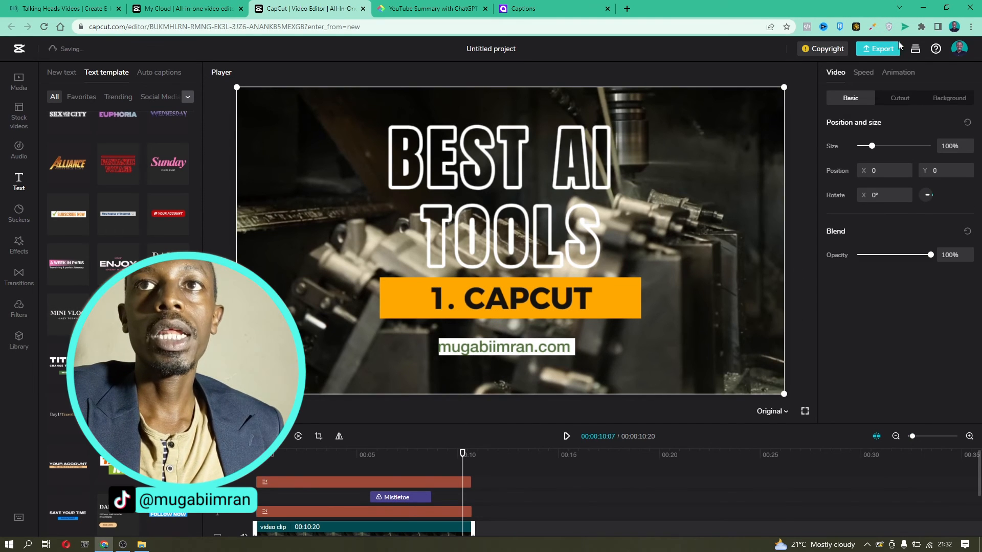
- Open the export settings and name the output file "Best AI Tools"
click(878, 48)
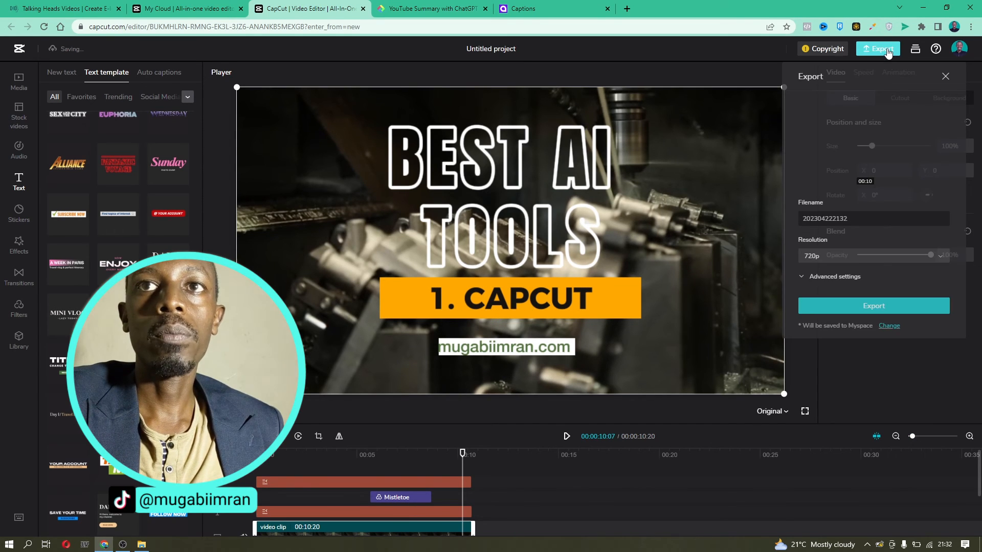
double_click(842, 218)
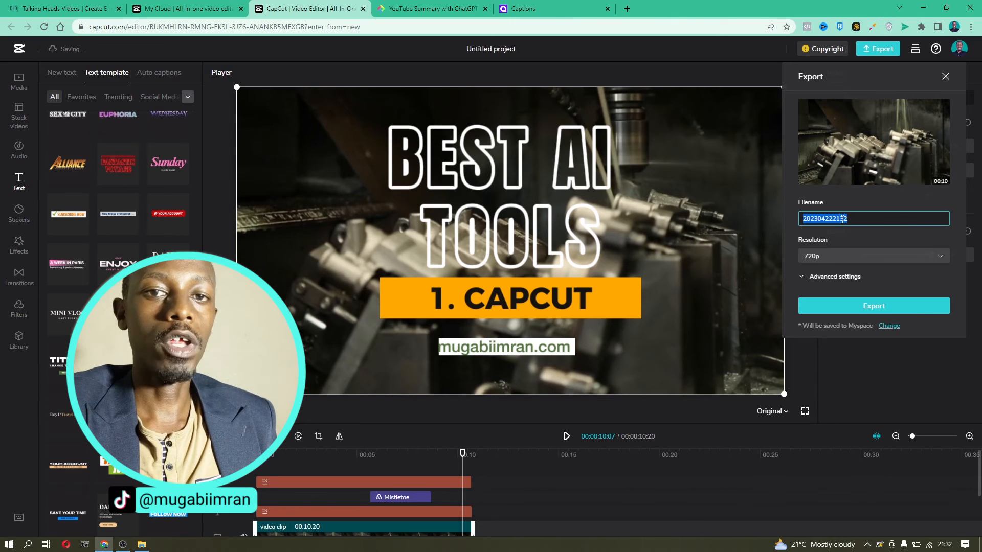
text(Best AI Tools)
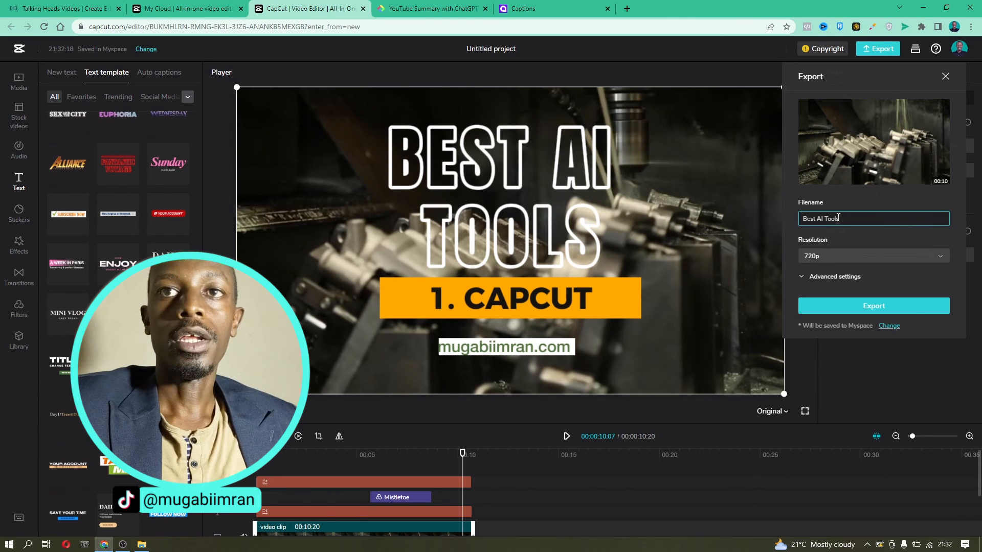
- Export the clip as a 720p MP4 at recommended quality and 30fps, and download the finished video
click(840, 258)
click(841, 314)
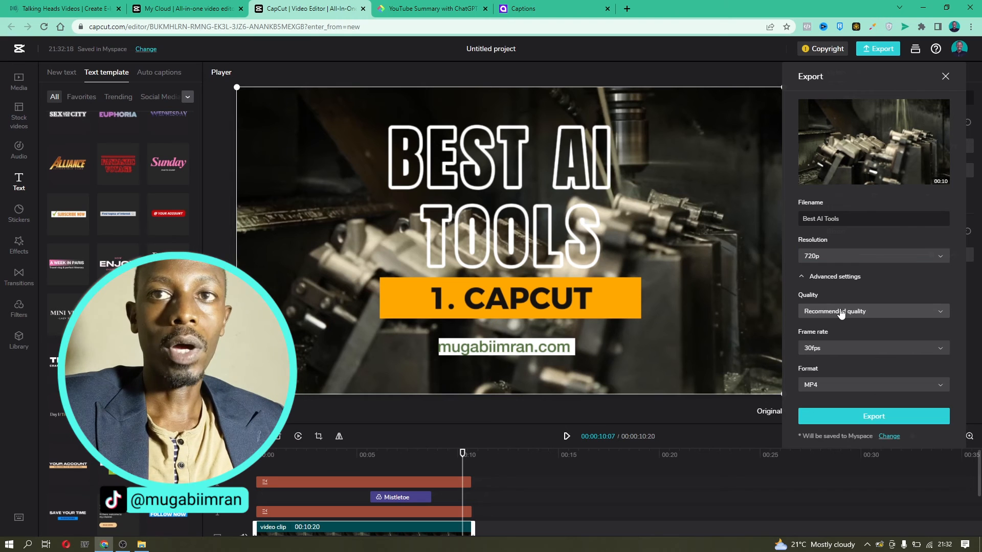
click(841, 314)
click(829, 347)
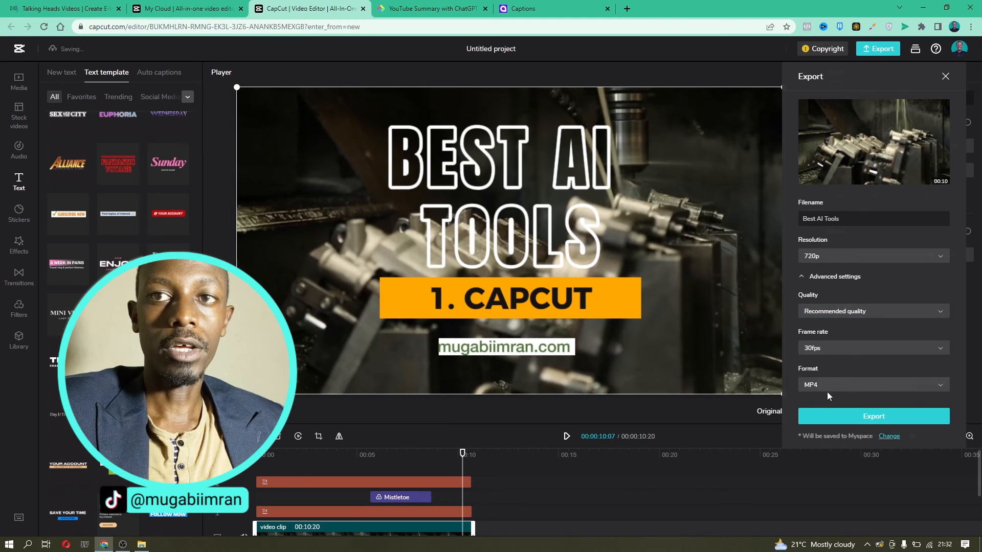
click(864, 417)
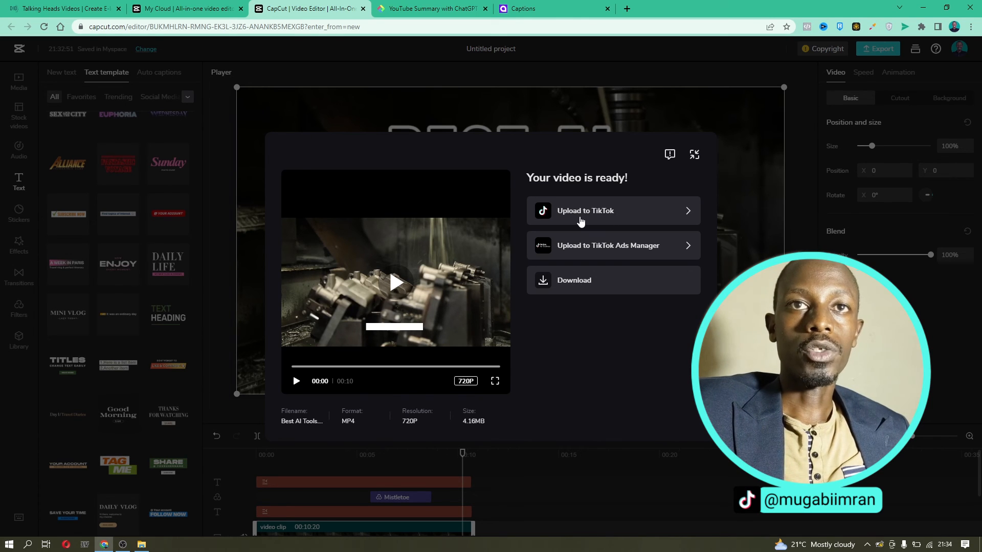
click(560, 292)
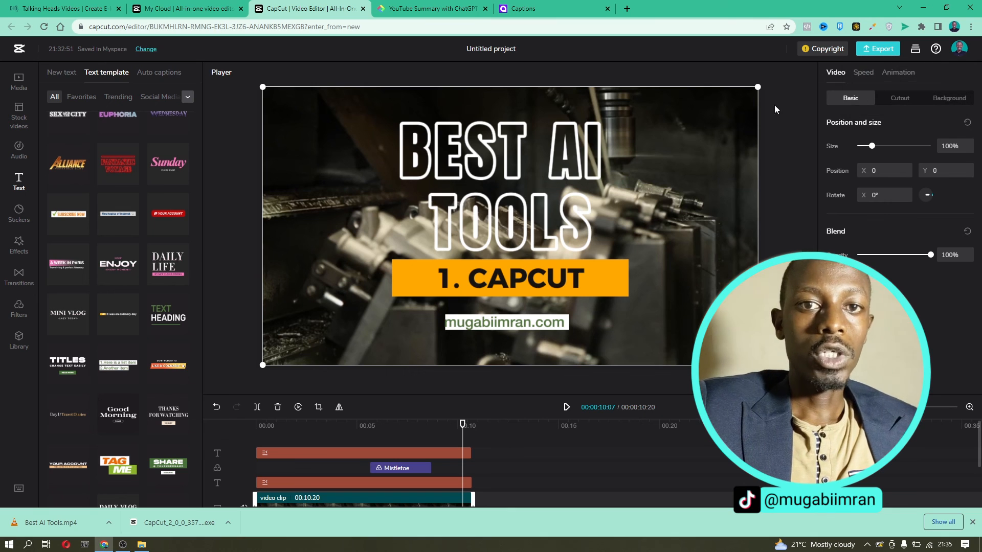
- Exit the project to the home page and claim the Task center's 500MB storage reward for exporting a video
click(20, 50)
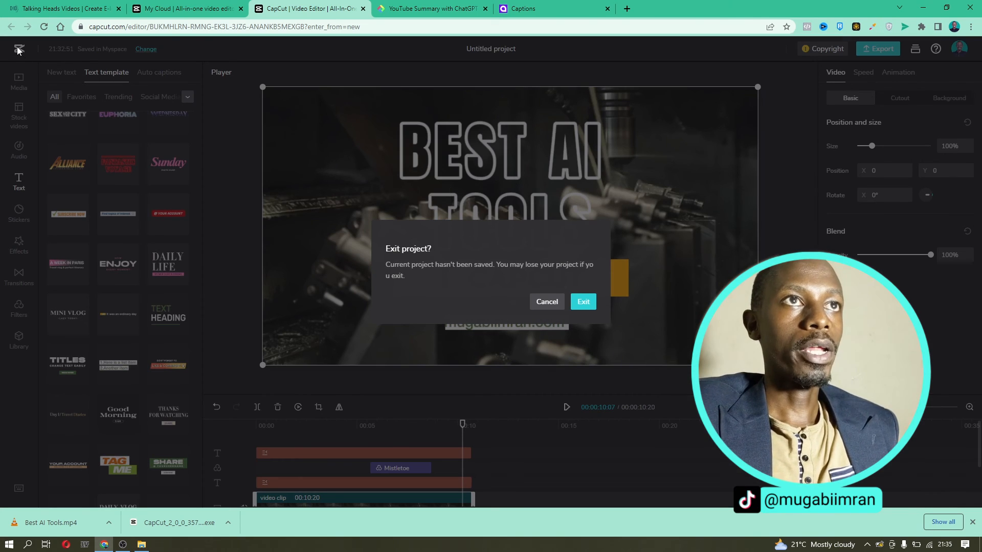
click(583, 302)
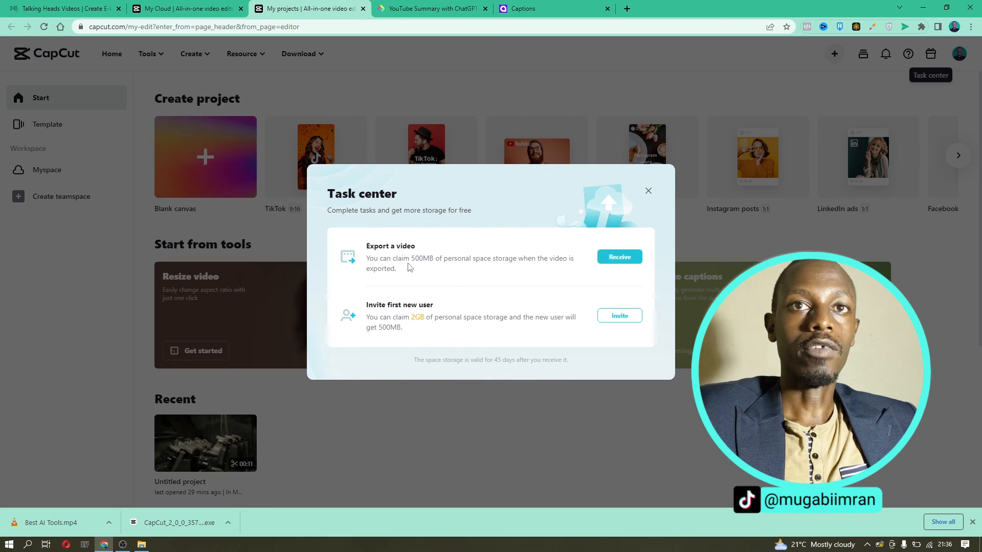
click(621, 258)
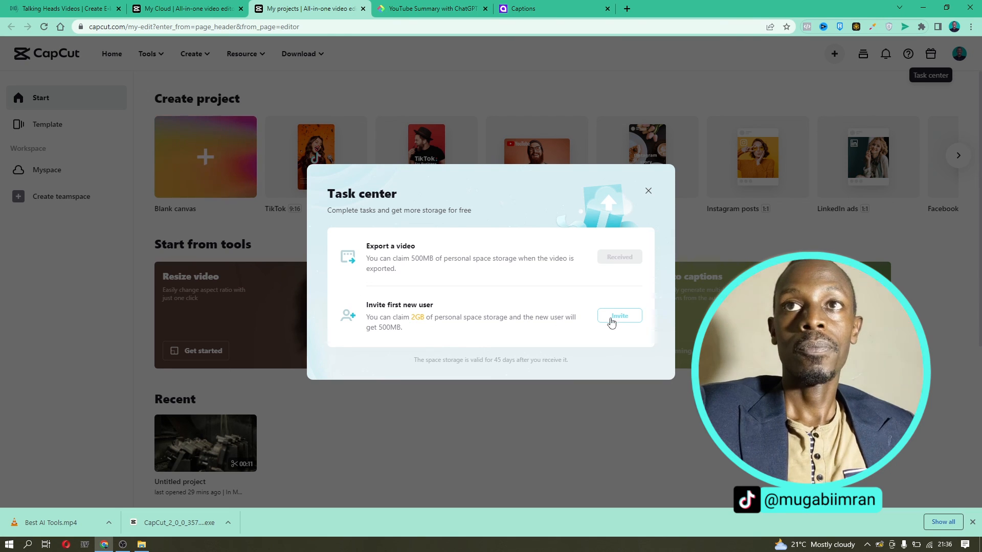
click(922, 93)
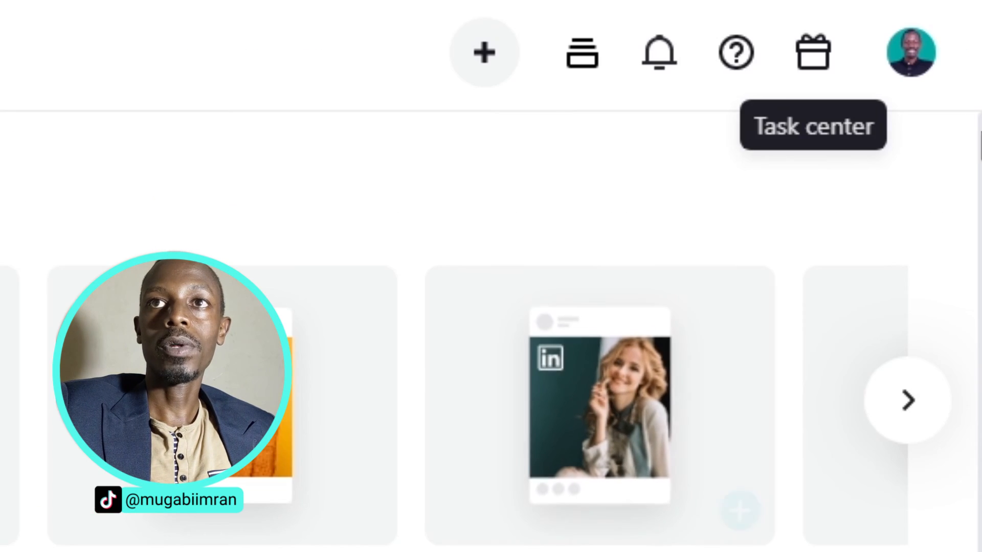
- Switch the site's theme to dark in the account options
click(959, 59)
mouse_move(903, 122)
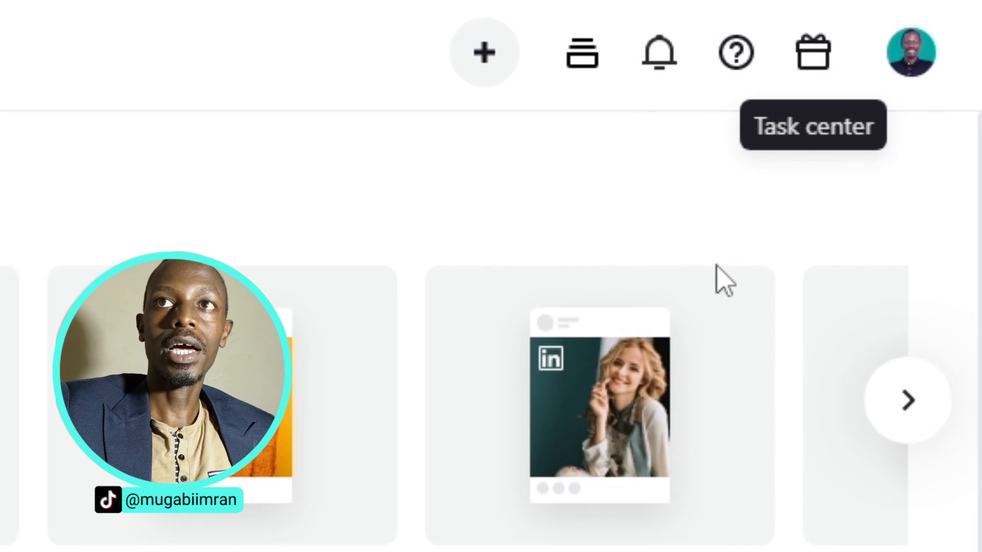
click(928, 45)
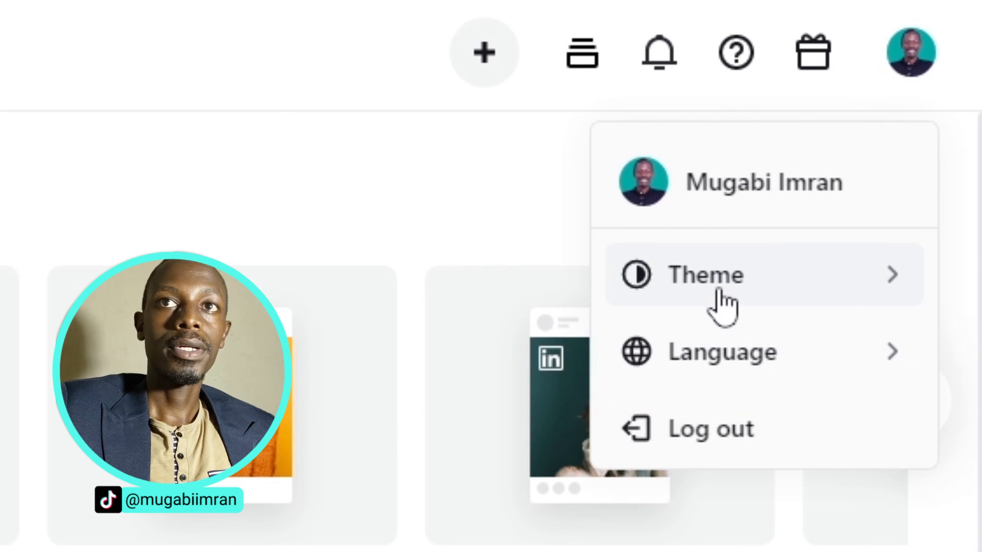
mouse_move(723, 300)
click(411, 358)
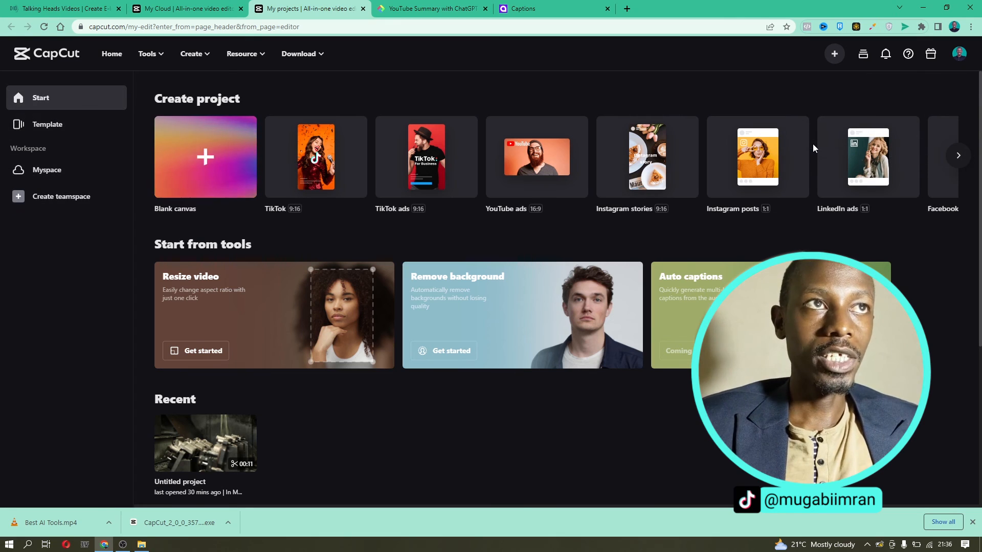